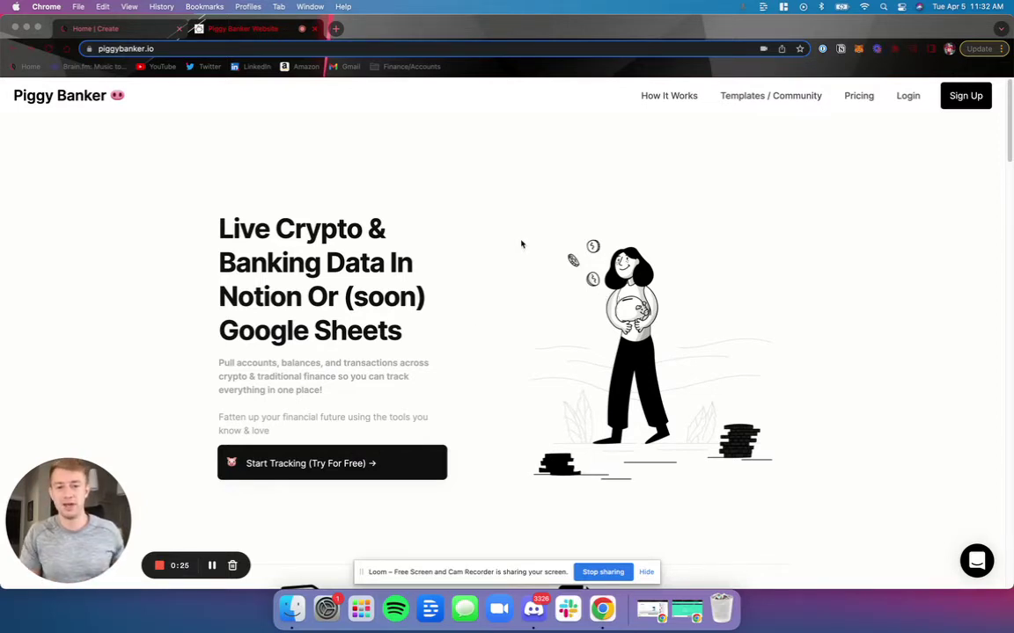
scroll(523, 239, down, 1)
scroll(536, 242, up, 1)
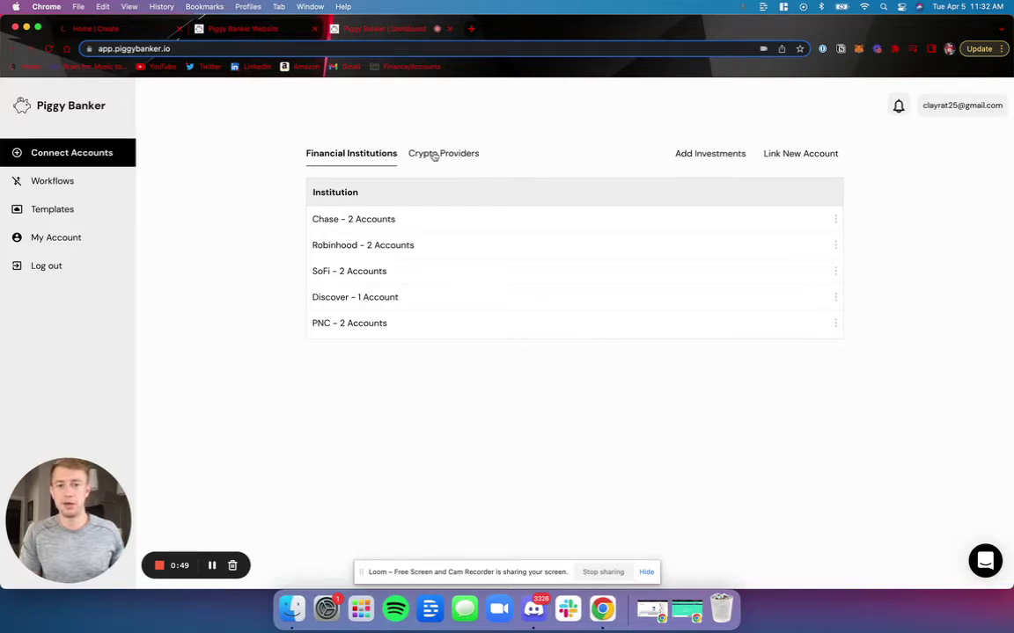
Step: Check the crypto providers list, return to the financial institutions, and open and close the Plaid account-linking dialog
click(435, 155)
click(371, 154)
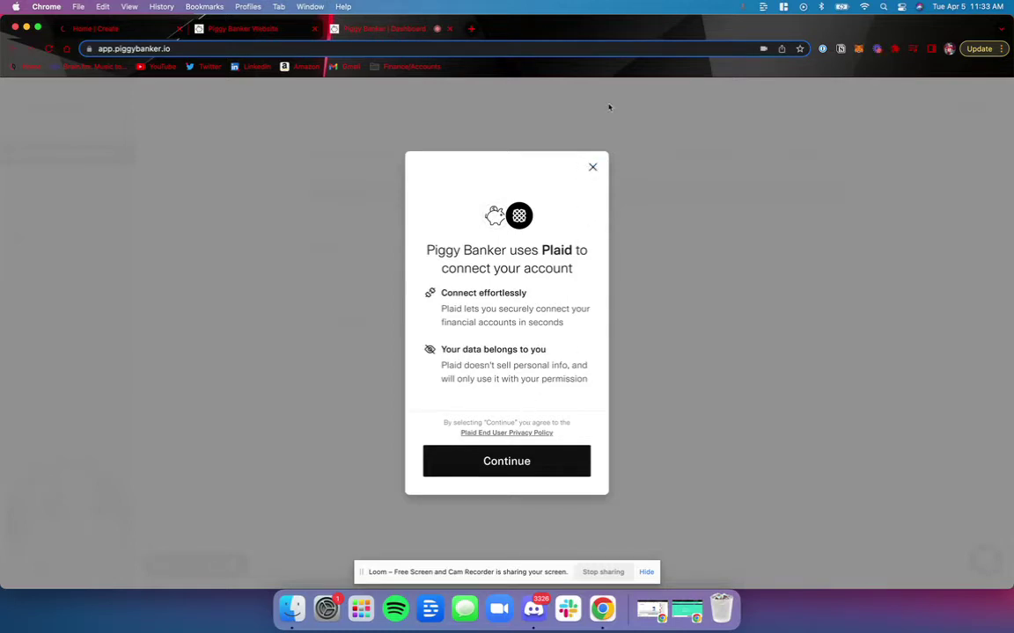
click(591, 168)
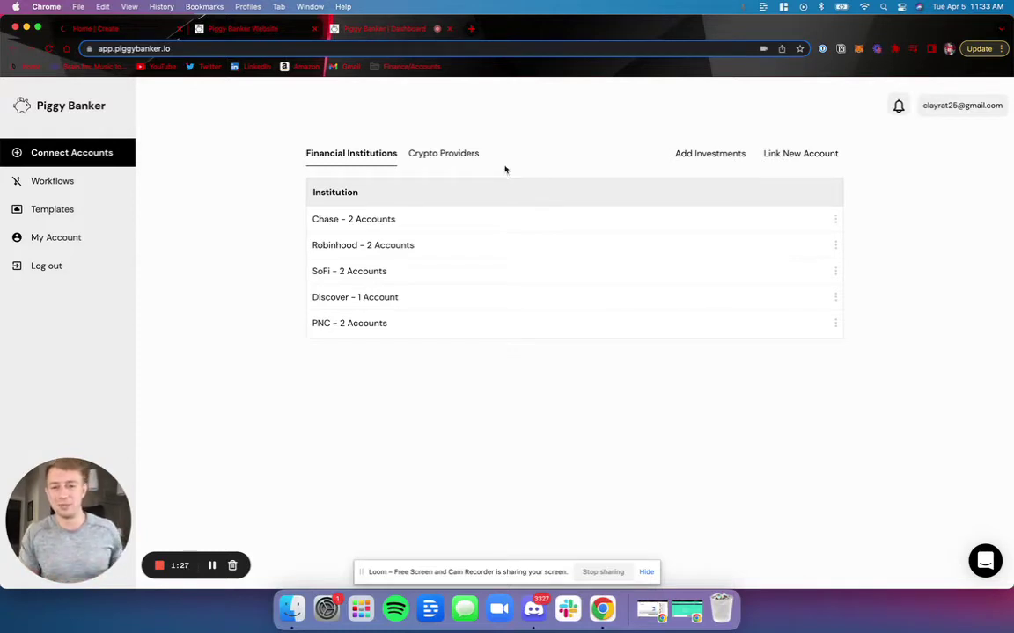
Step: Start linking a new crypto wallet through Vezgo, browse the supported wallets and exchanges, and close the dialog without connecting one
click(435, 154)
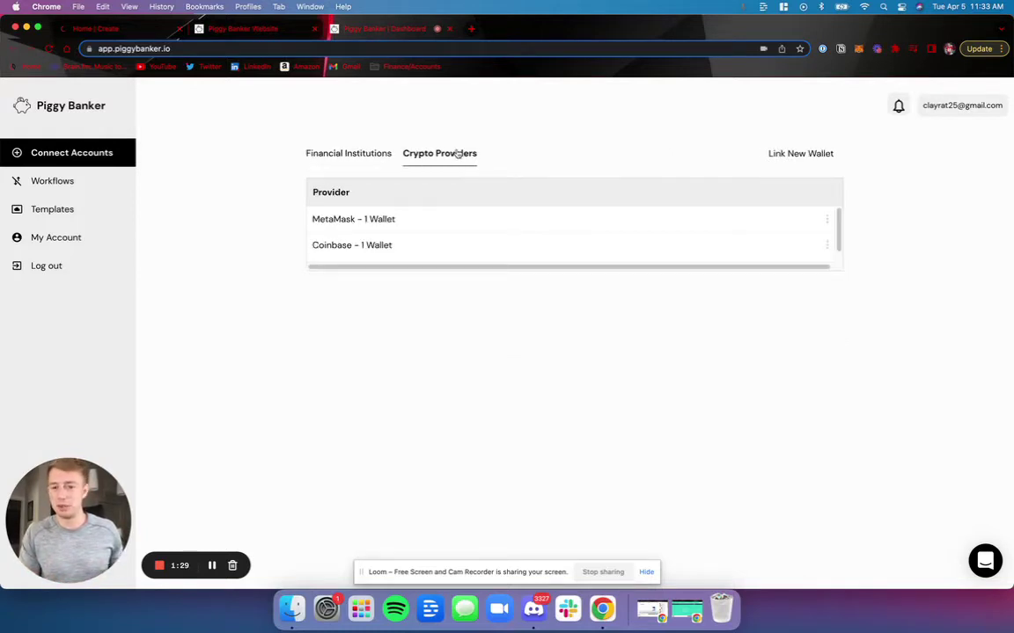
click(767, 157)
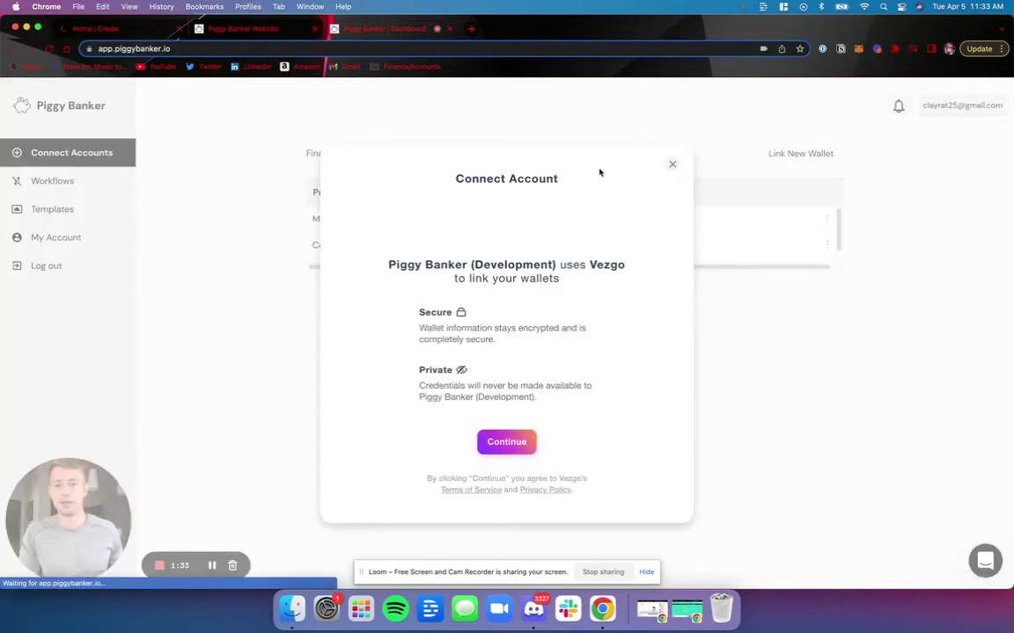
click(511, 443)
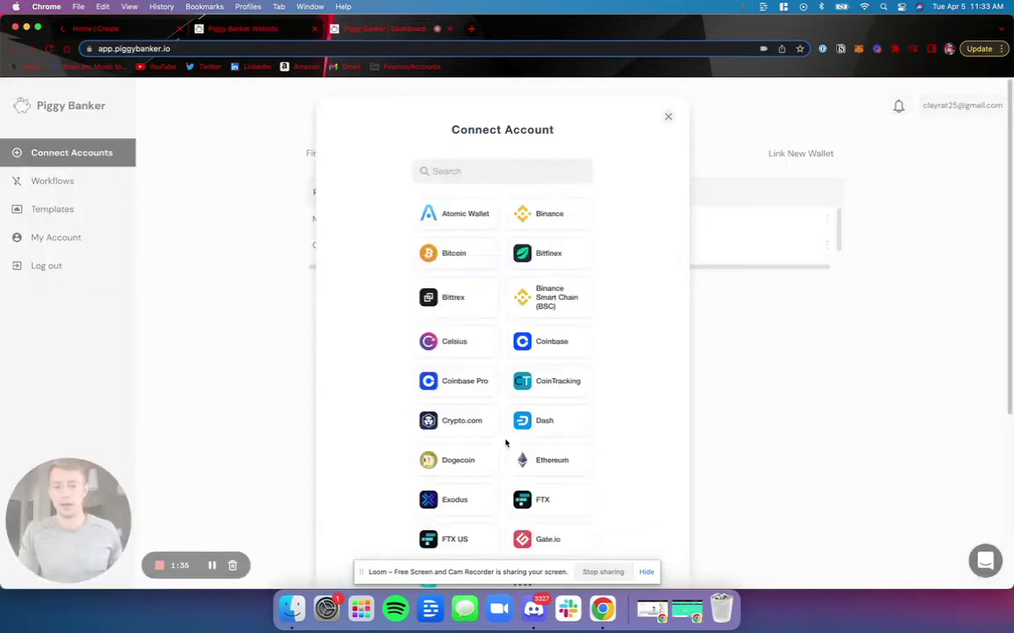
scroll(502, 266, down, 5)
scroll(502, 264, up, 5)
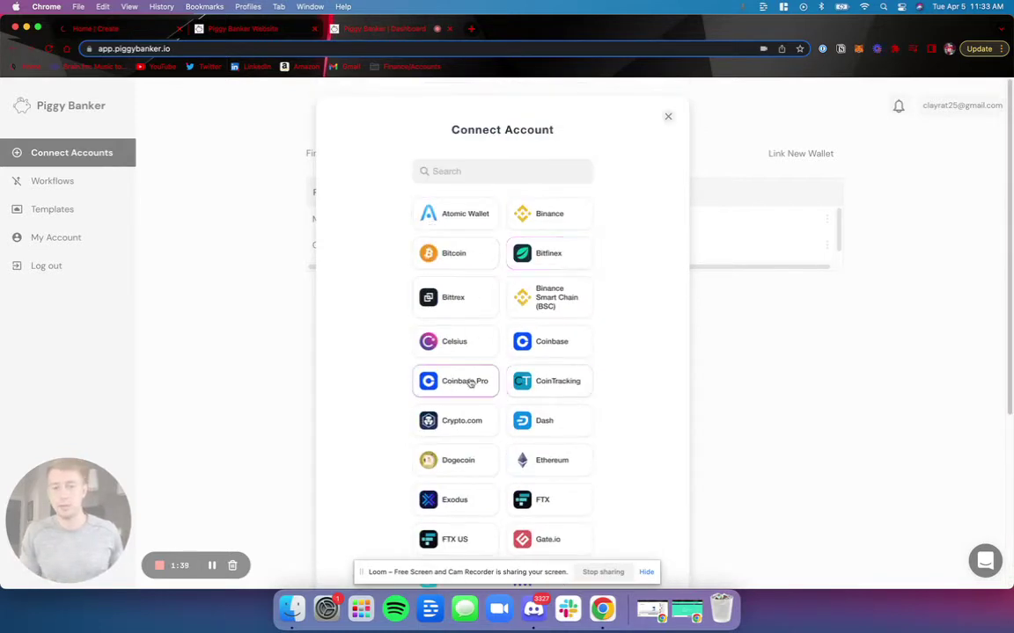
scroll(541, 380, down, 2)
scroll(541, 352, up, 2)
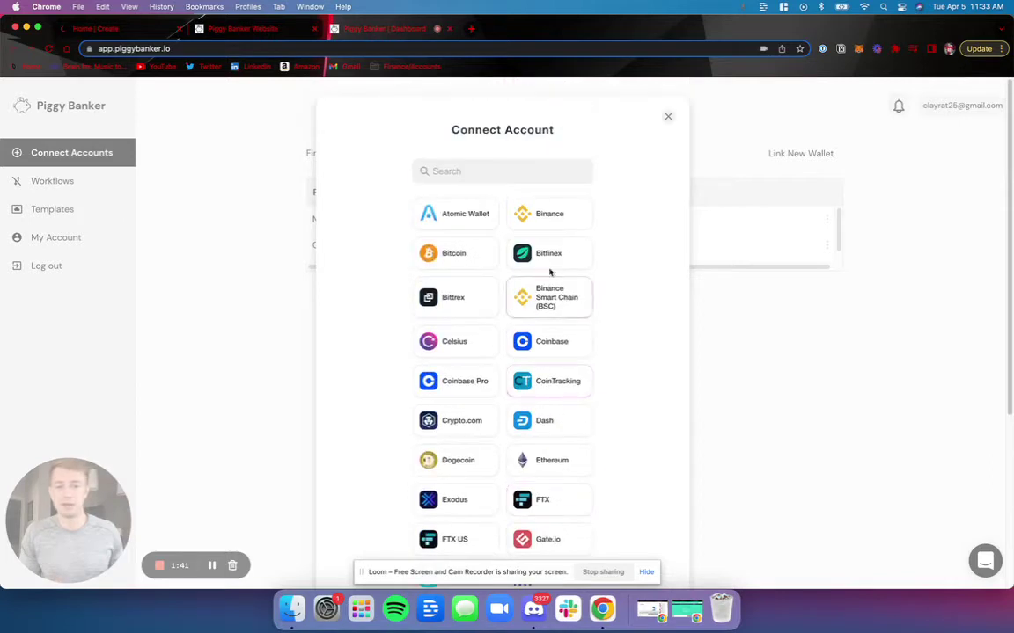
click(668, 118)
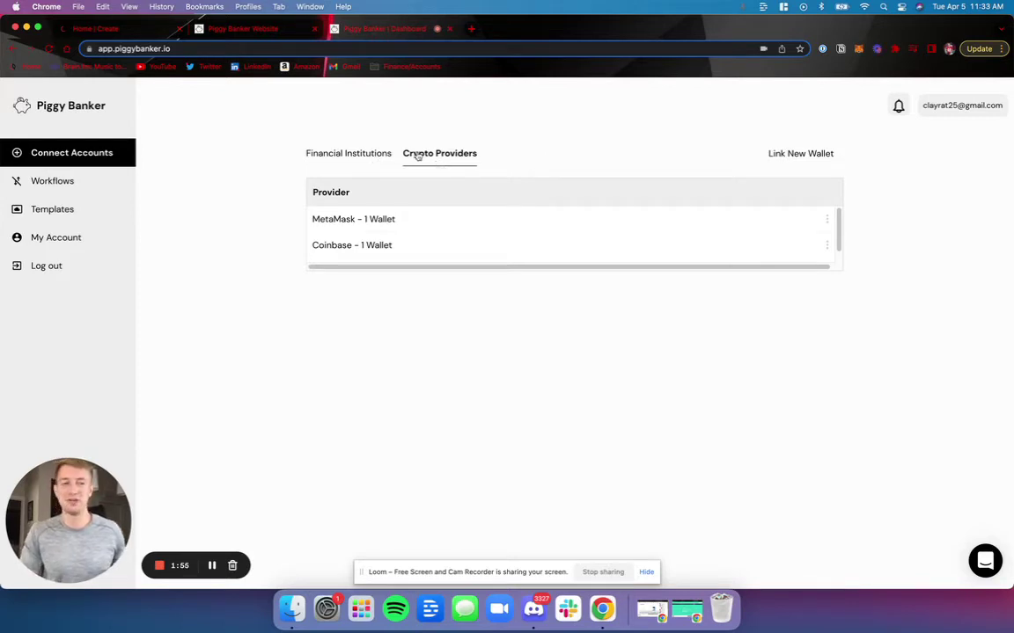
Step: Expand the MetaMask and Coinbase providers to view their wallets, addresses and balances
click(347, 218)
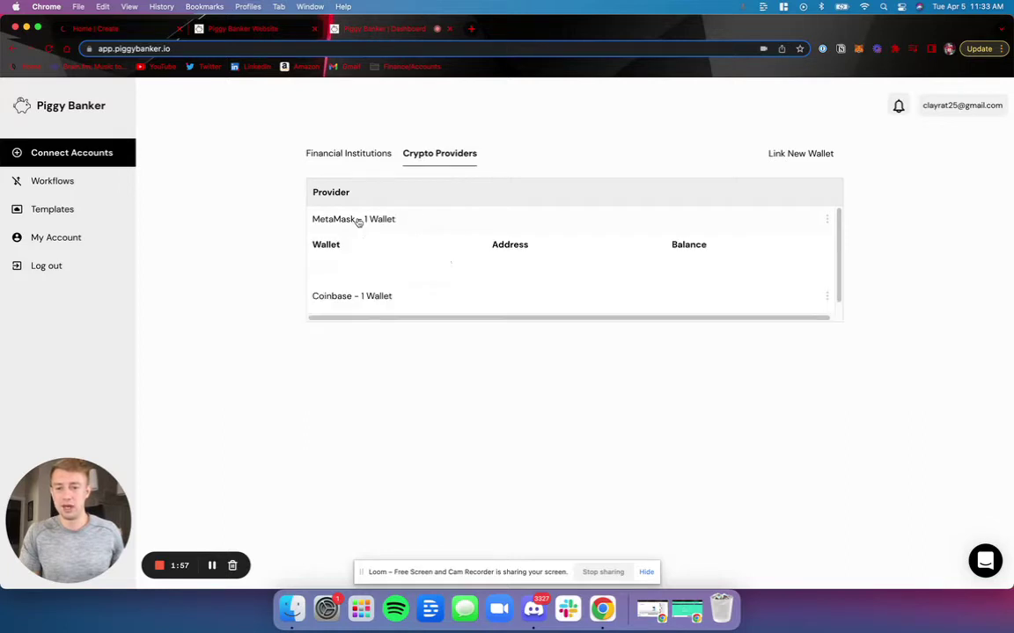
click(363, 295)
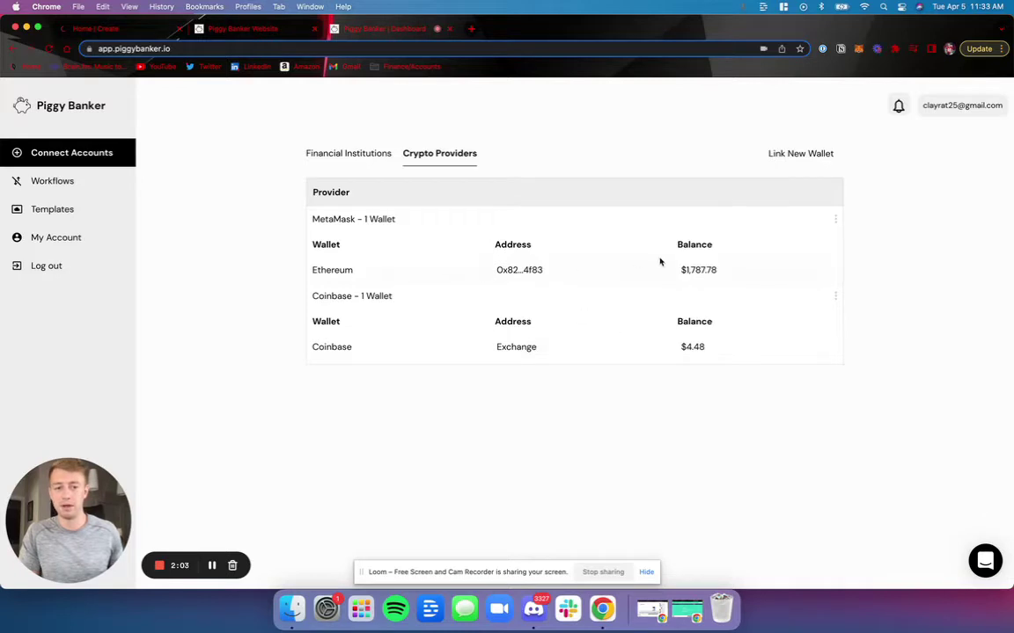
Step: Expand Chase, Robinhood, SoFi, Discover and PNC under the financial institutions to review their account names, types and balances
click(351, 158)
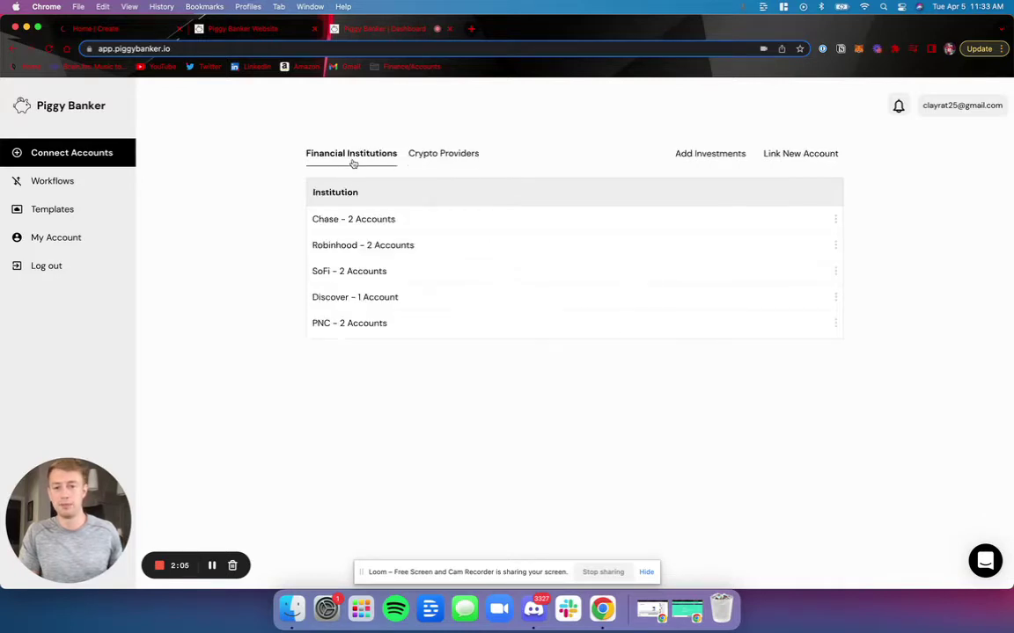
click(385, 226)
scroll(384, 234, down, 1)
scroll(384, 238, up, 1)
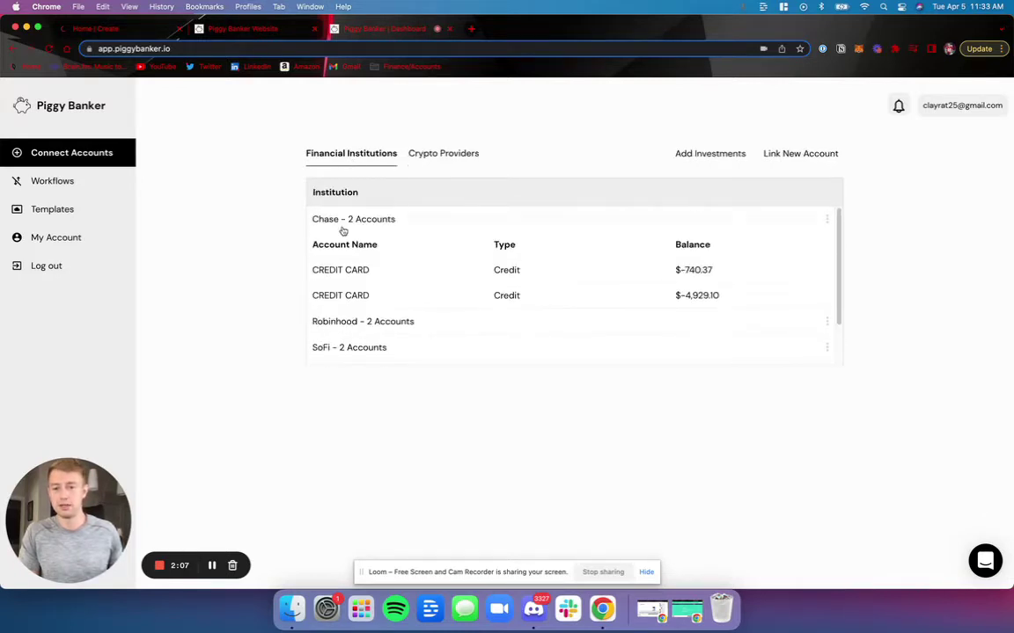
scroll(370, 264, down, 2)
click(389, 272)
scroll(384, 269, down, 2)
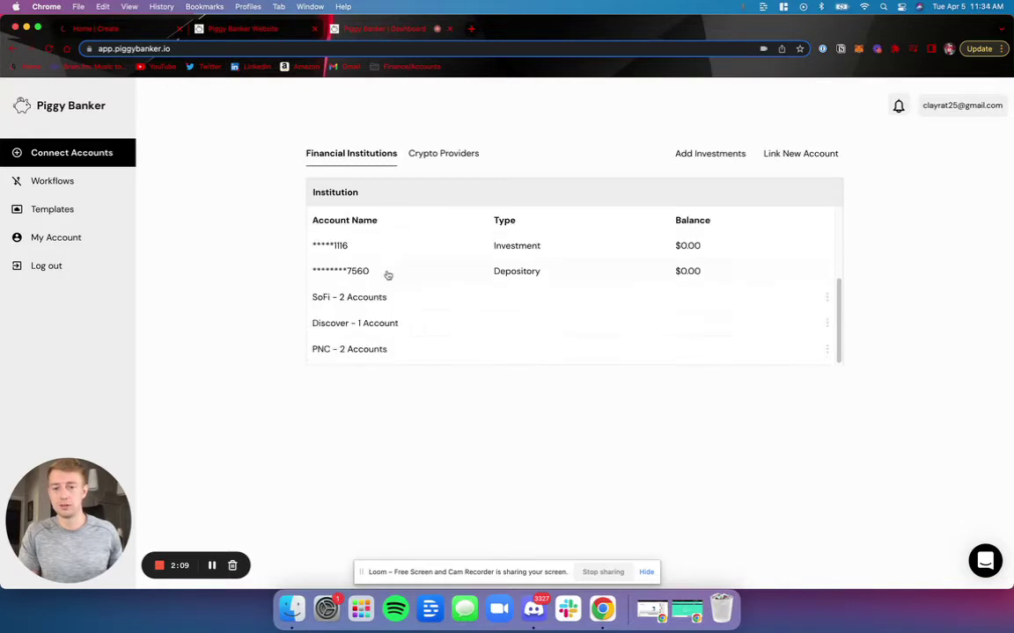
click(369, 297)
scroll(394, 289, down, 2)
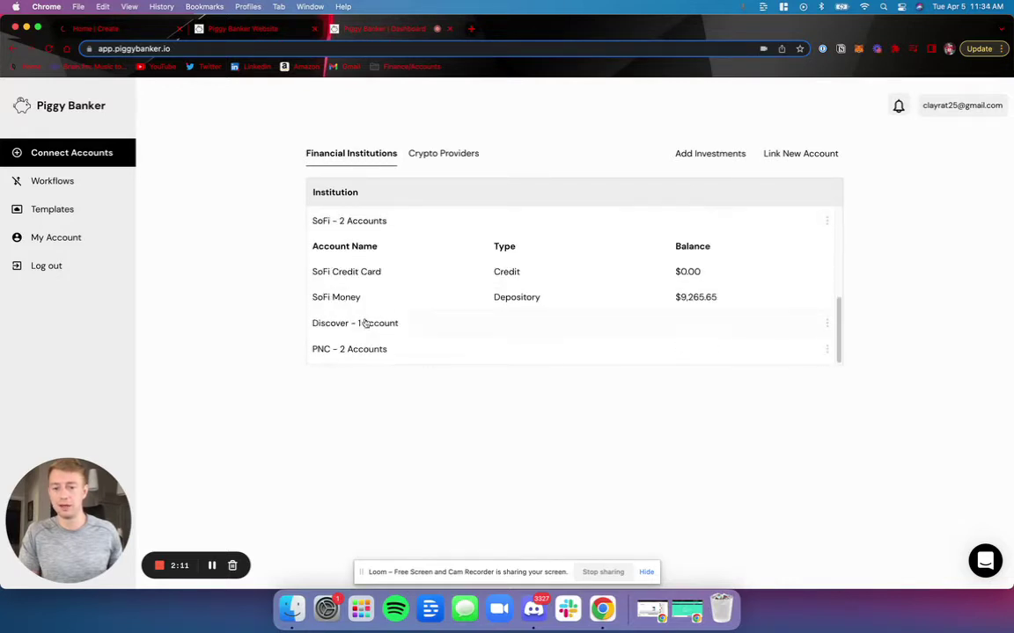
click(382, 324)
scroll(405, 289, down, 2)
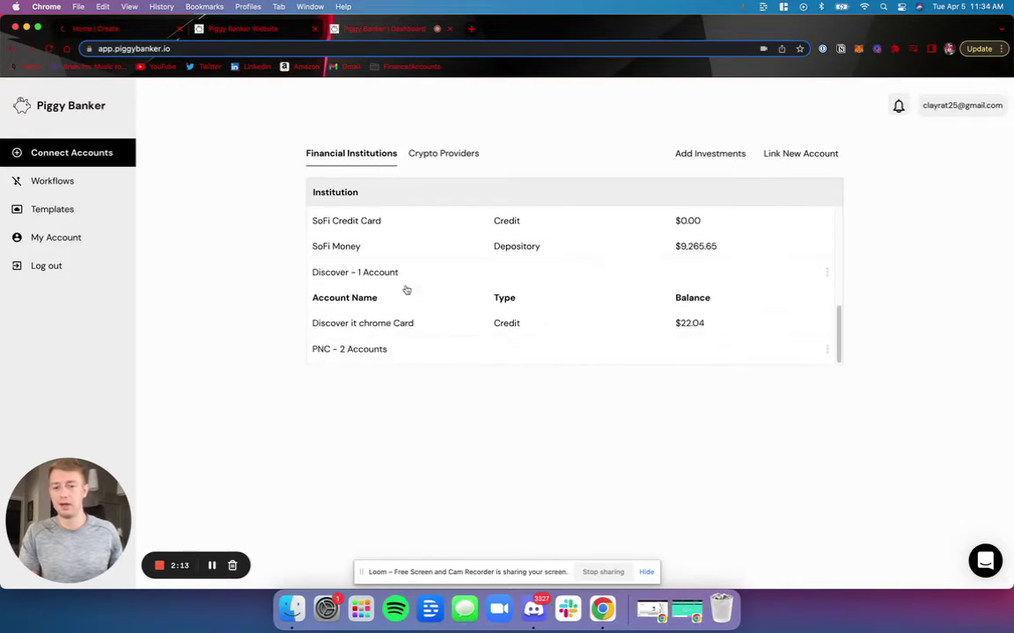
click(364, 348)
scroll(378, 310, down, 3)
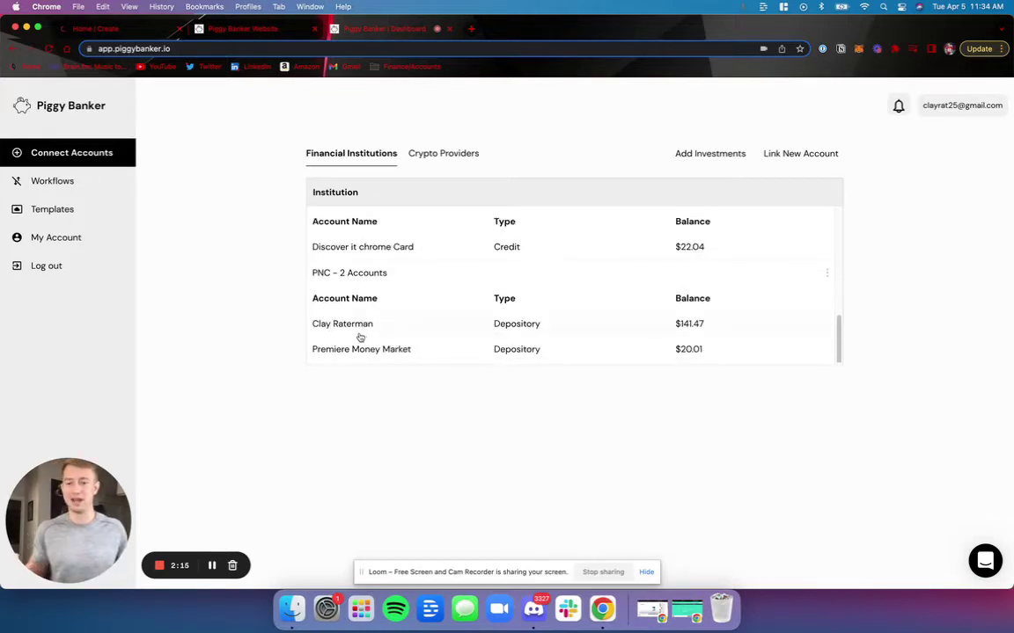
scroll(360, 242, up, 5)
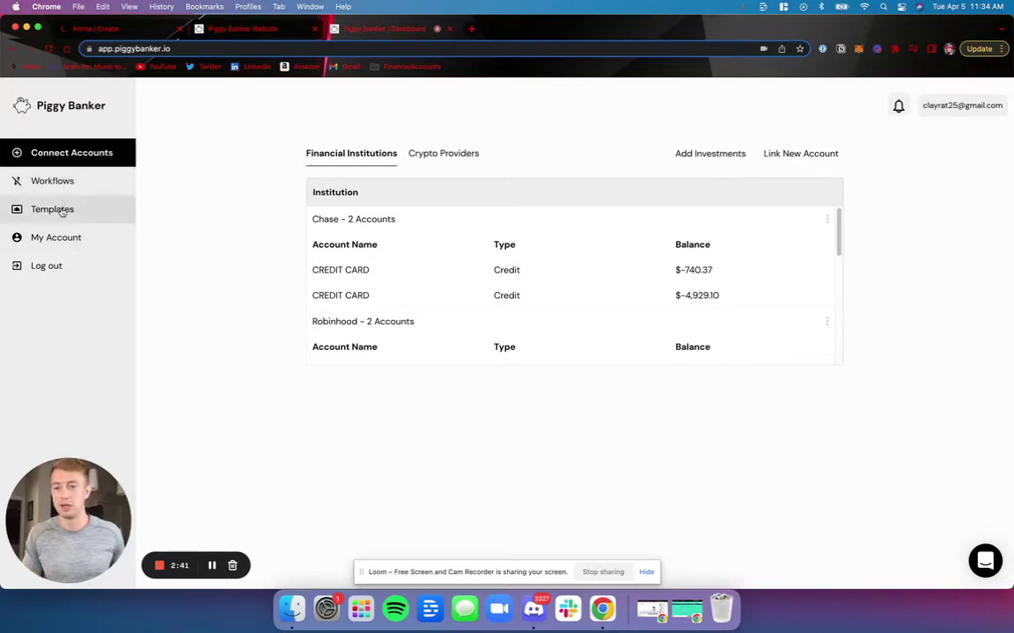
Step: Open the Piggy Banker templates page and review the Notion and Google Sheets starter templates and the Community Templates table
click(61, 212)
scroll(192, 264, down, 6)
scroll(211, 261, up, 2)
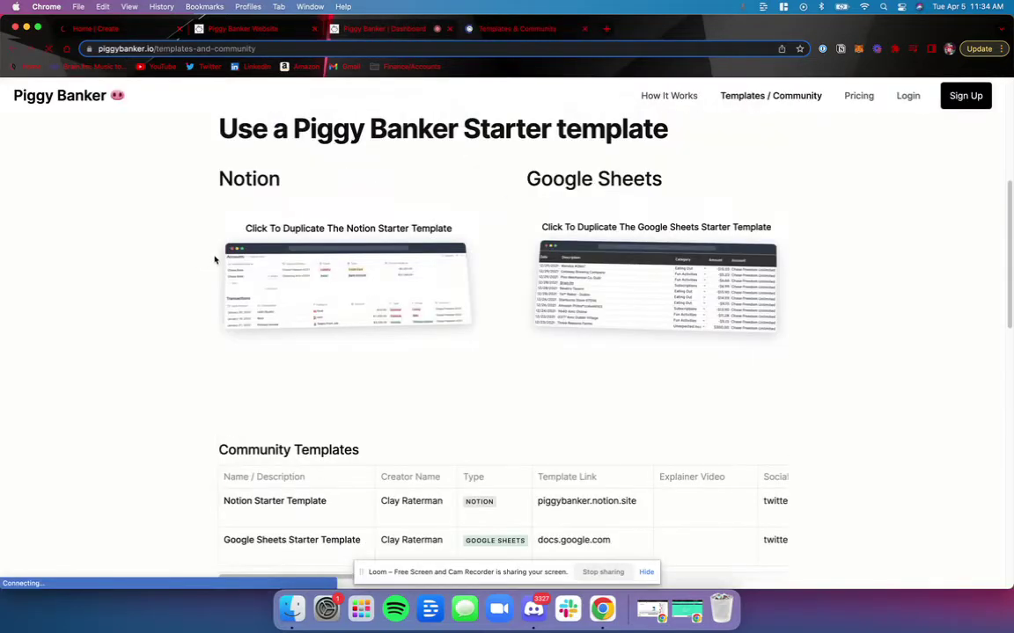
scroll(255, 234, up, 1)
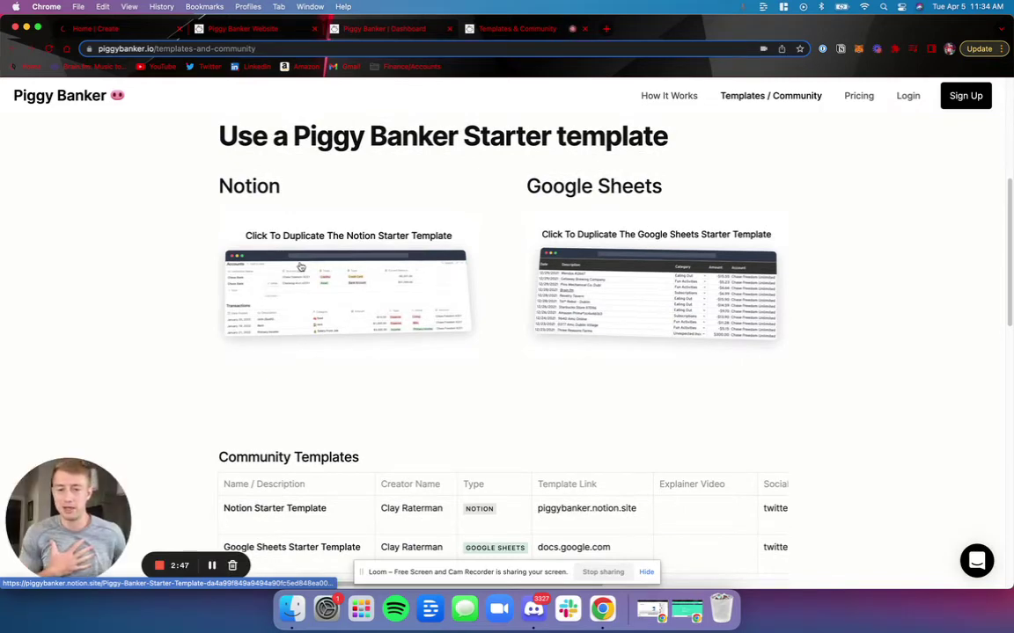
scroll(300, 266, down, 5)
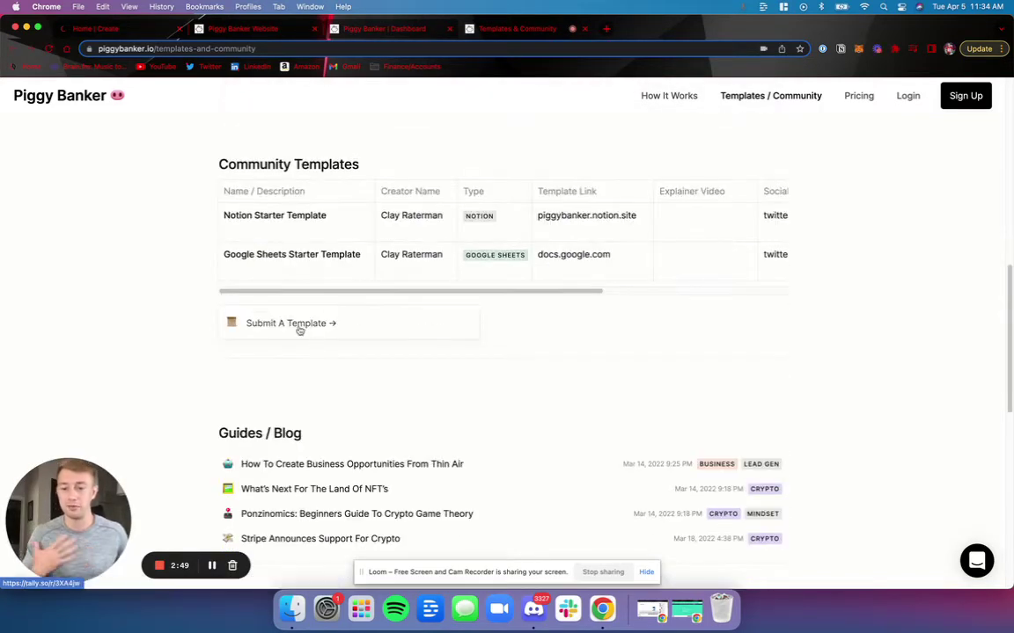
scroll(300, 330, up, 1)
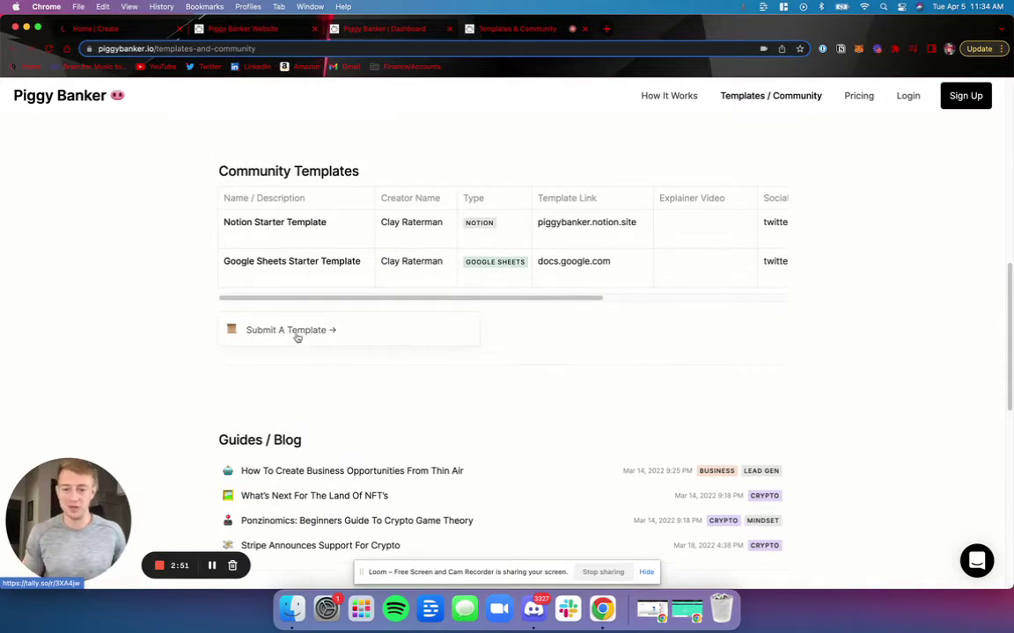
scroll(296, 336, up, 1)
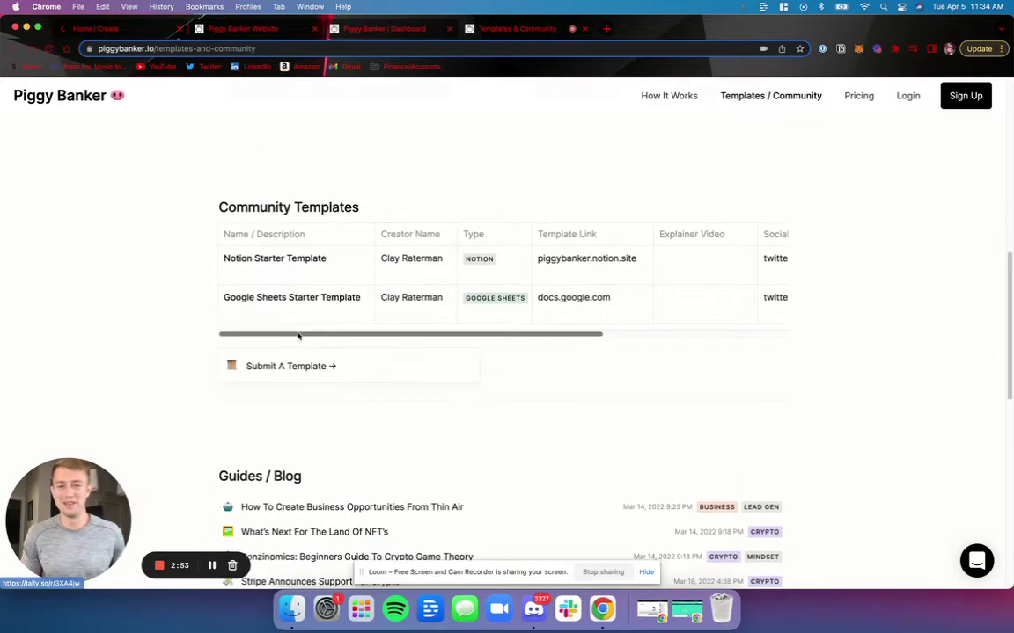
Step: Open the Notion version of the Piggy Banker Starter Template and duplicate it
scroll(329, 337, up, 5)
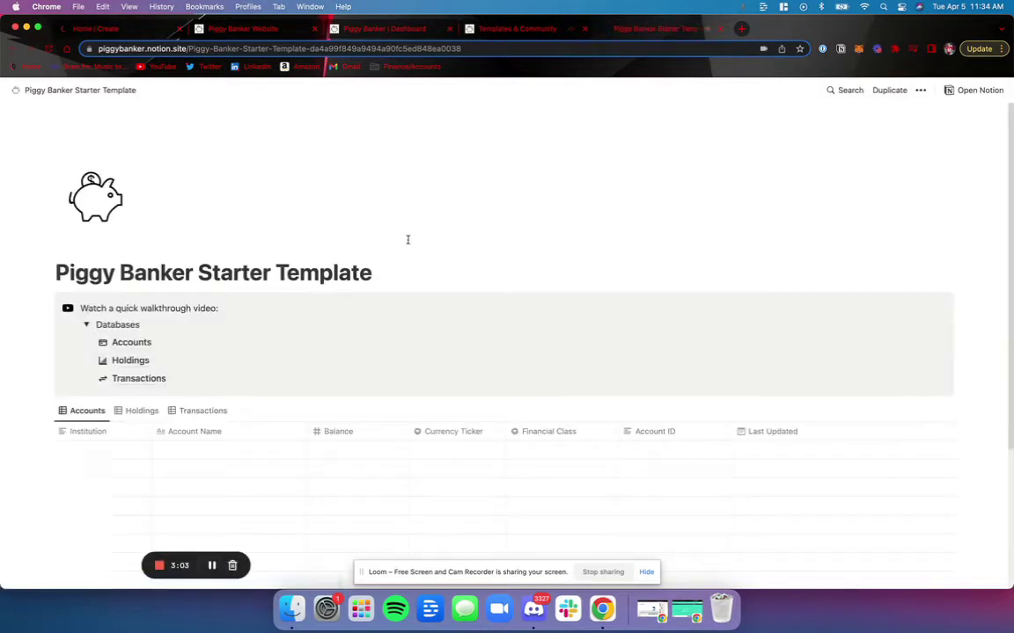
scroll(408, 239, down, 5)
scroll(406, 240, up, 5)
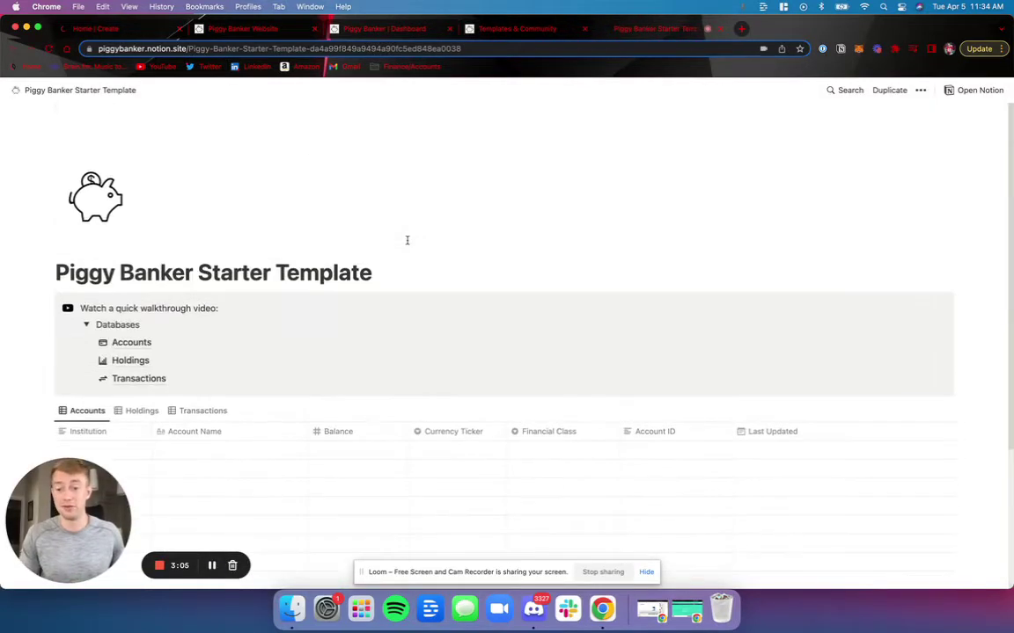
click(882, 91)
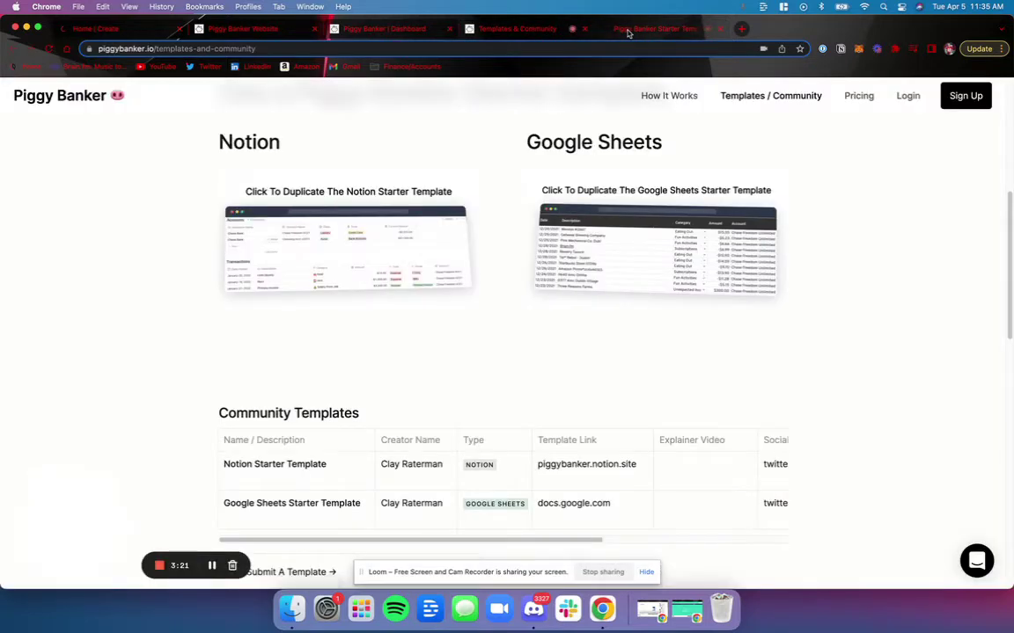
Step: Switch to the personal Notion workspace and open the Piggy Banker Starter Template page from Home | Create
key(super+1)
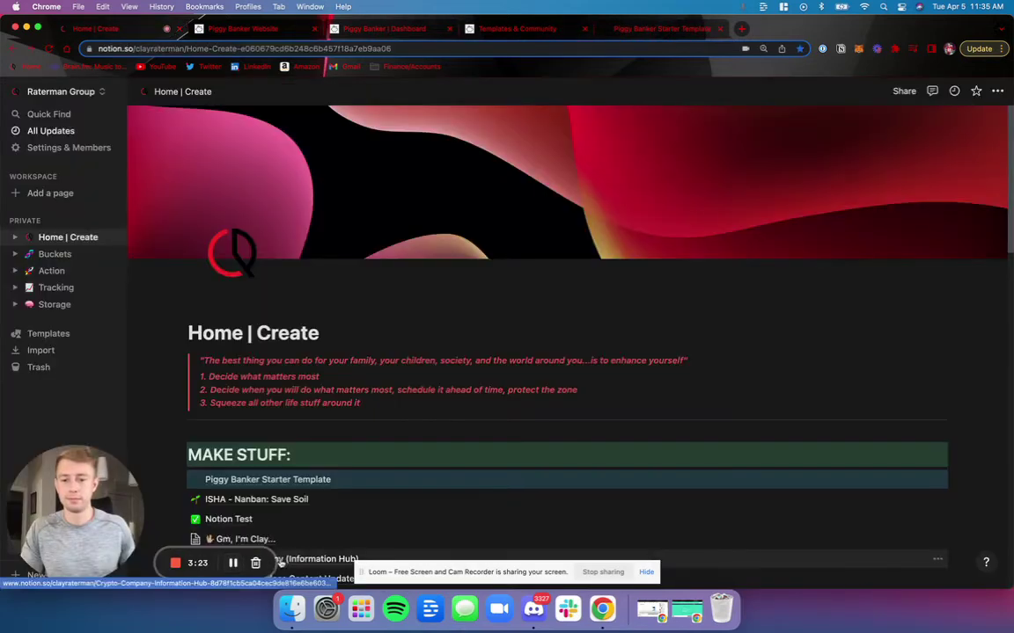
scroll(396, 387, down, 2)
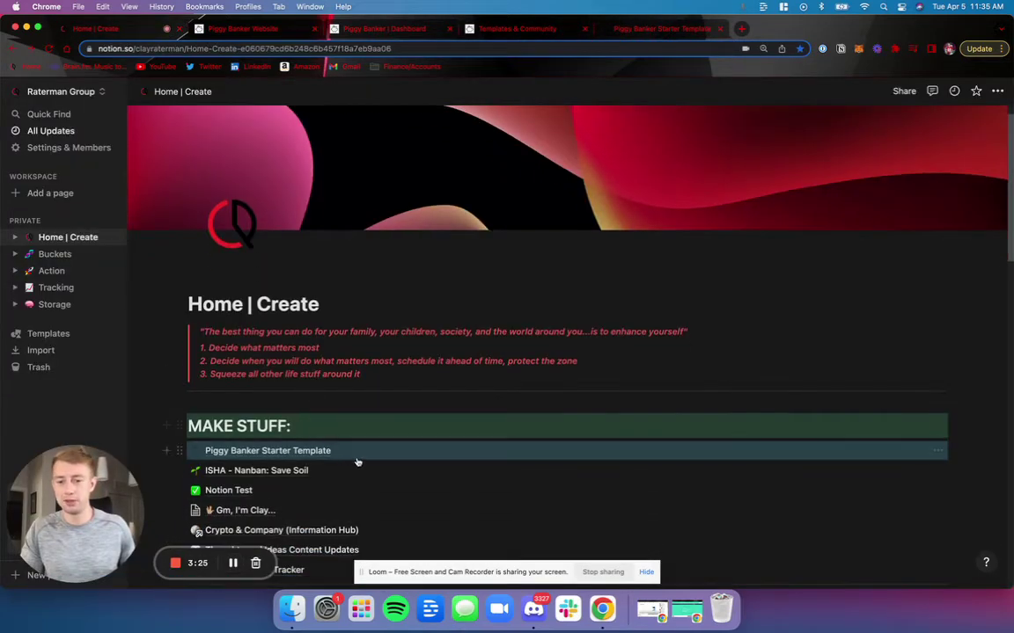
click(320, 450)
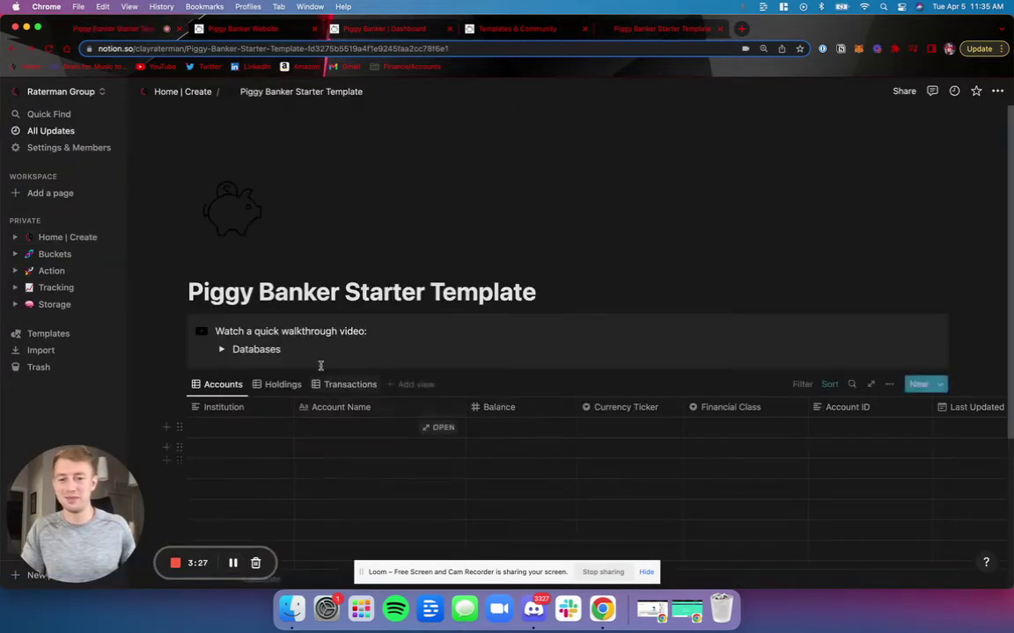
scroll(328, 197, down, 1)
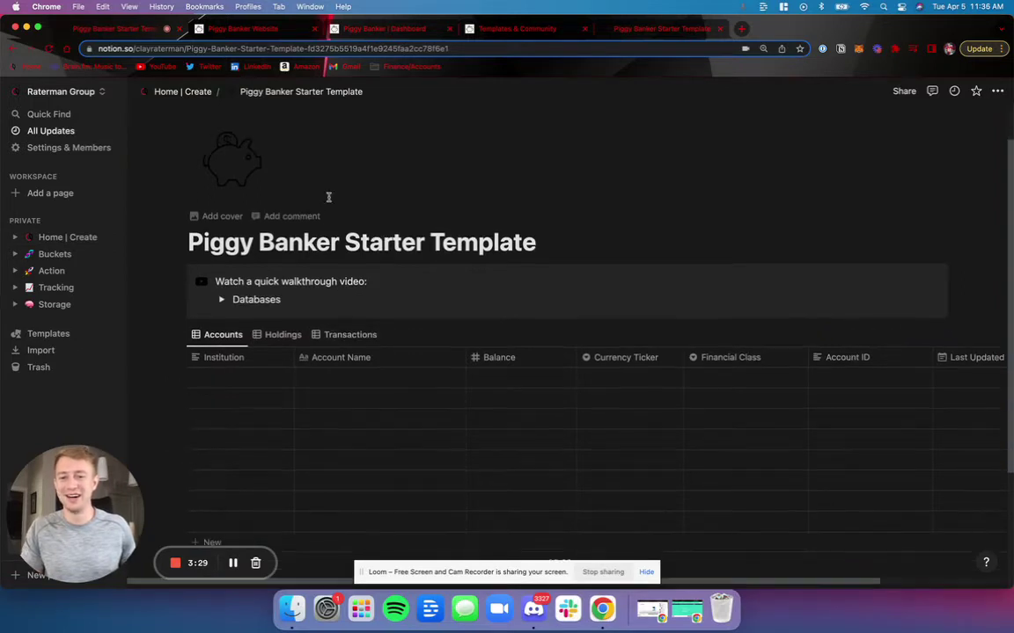
scroll(308, 281, down, 1)
scroll(289, 286, down, 1)
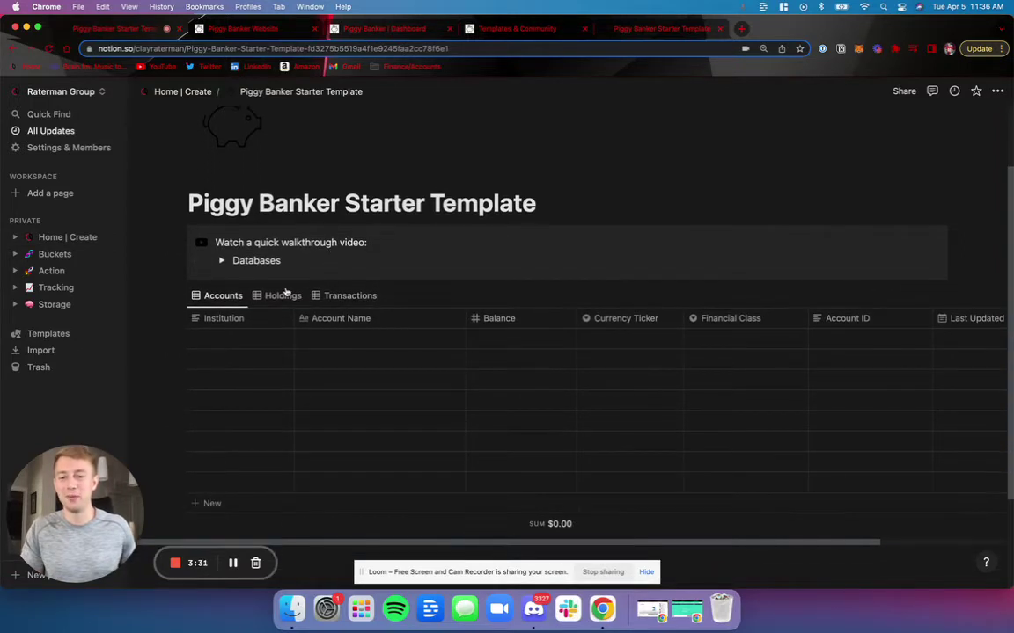
Step: Expand the Databases toggle on the template page and switch the table from the Accounts view to Holdings
click(222, 261)
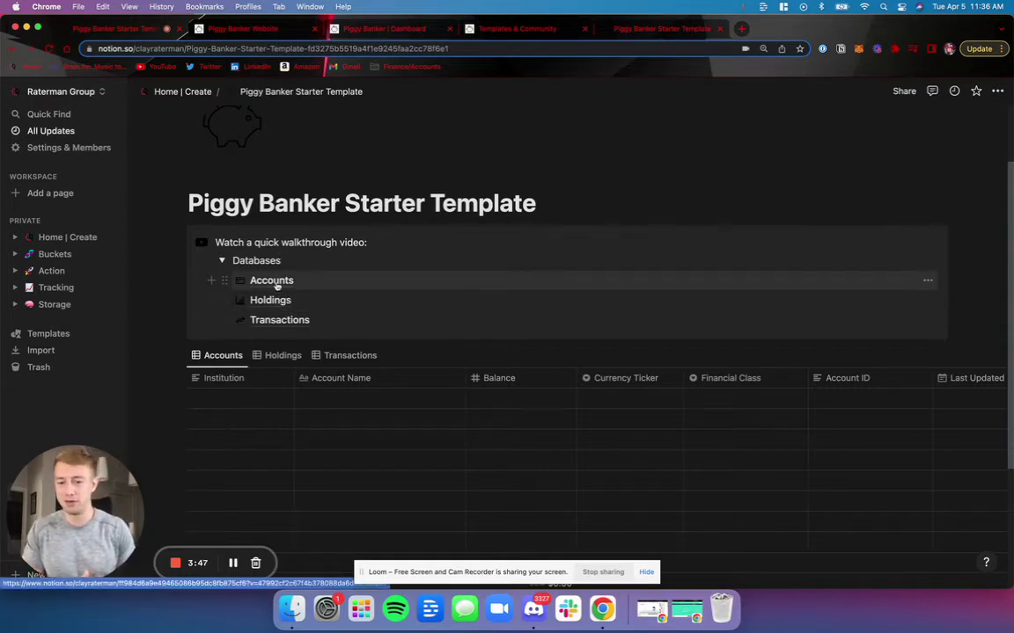
scroll(504, 396, down, 1)
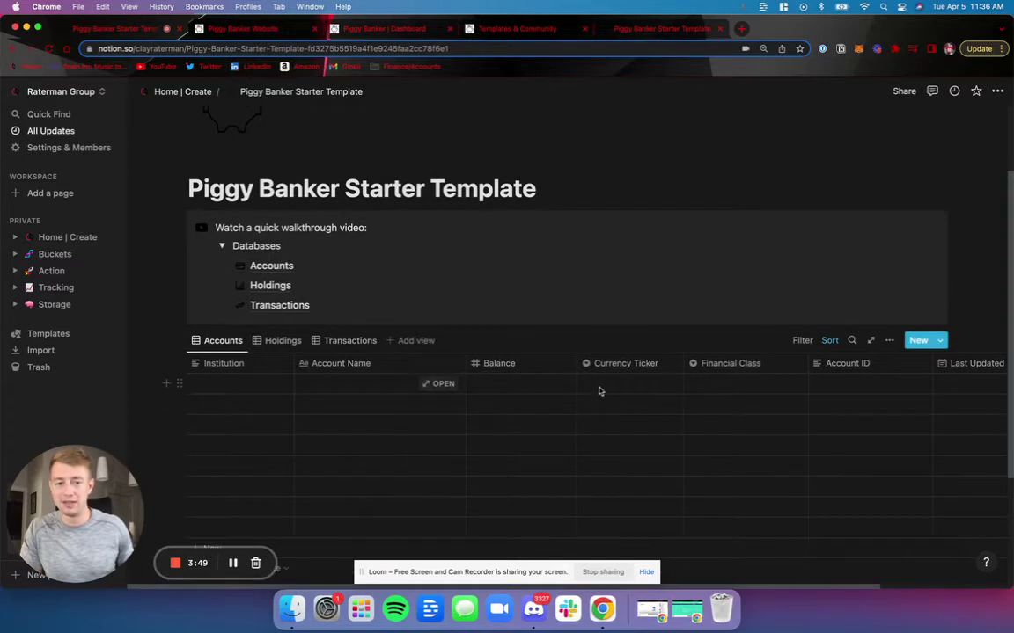
scroll(598, 392, down, 2)
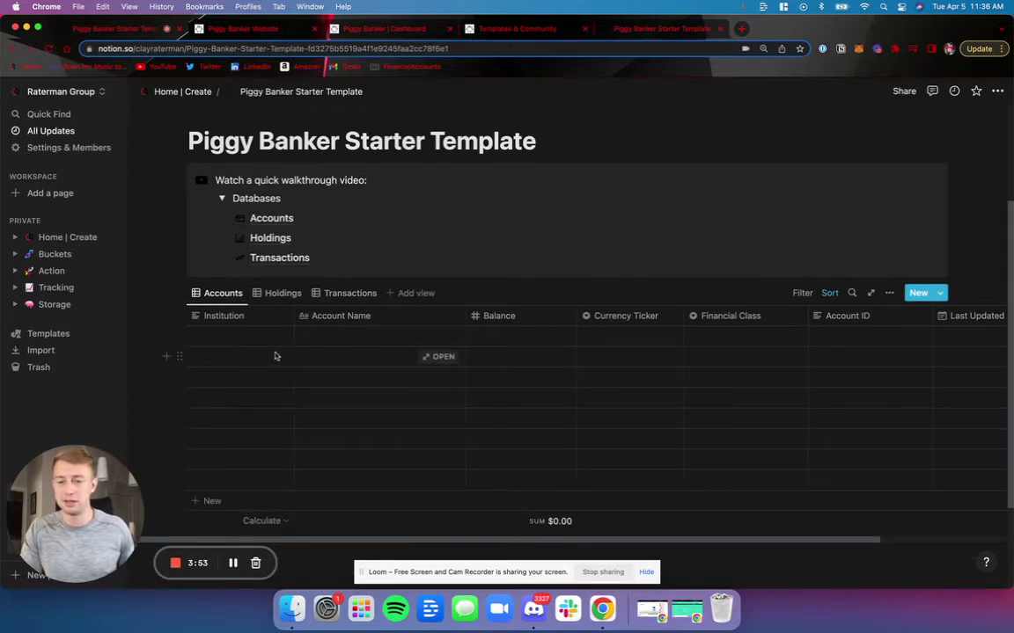
click(280, 293)
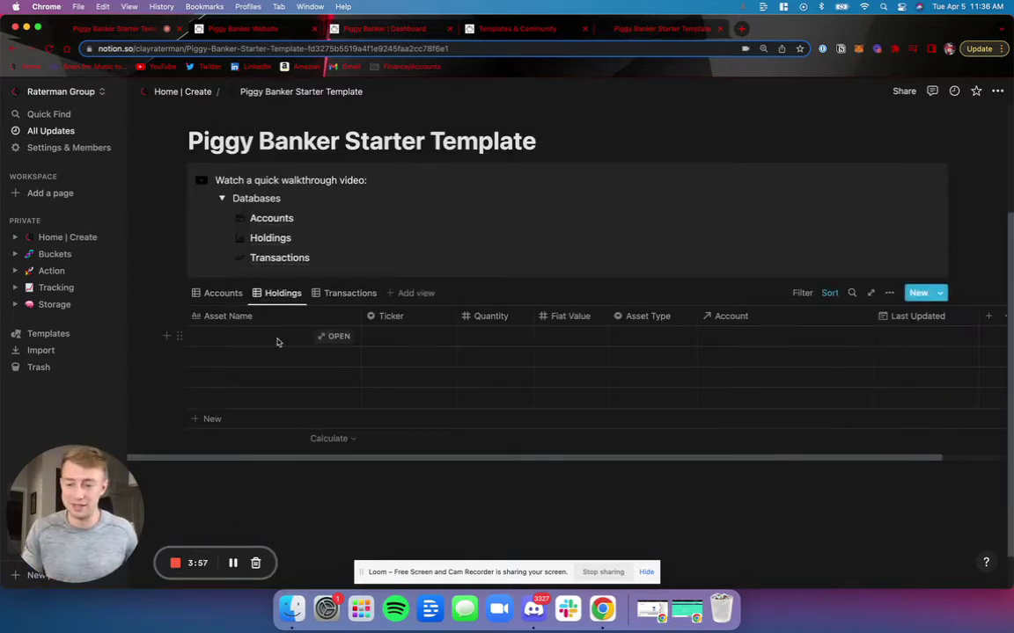
Step: View the Transactions table of the starter template and return to its Accounts view
click(339, 293)
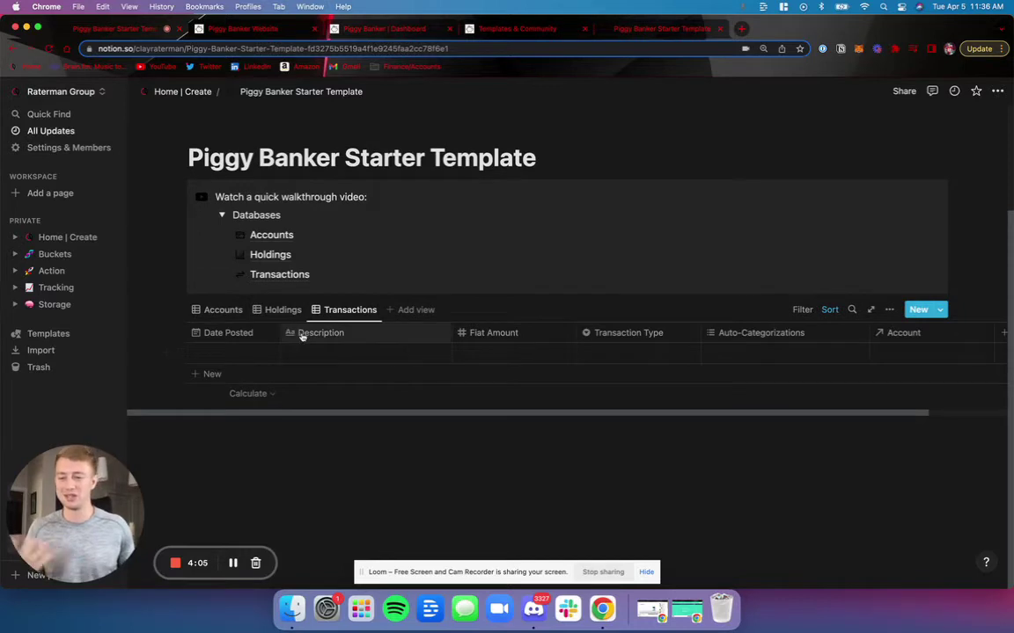
click(211, 308)
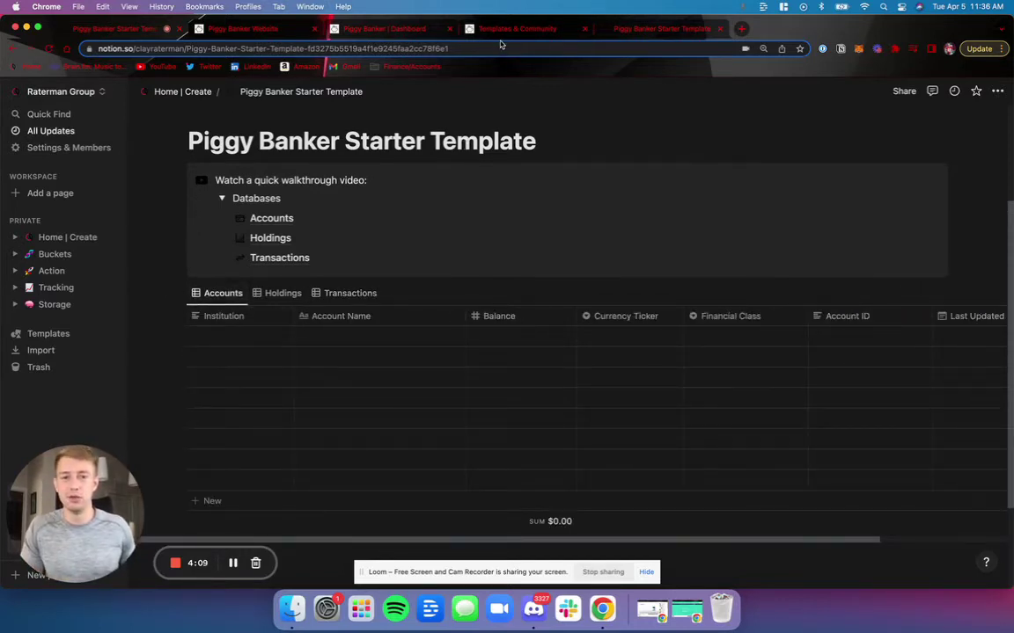
Step: Switch to the Piggy Banker dashboard and start connecting the Notion integration from Workflows
click(358, 29)
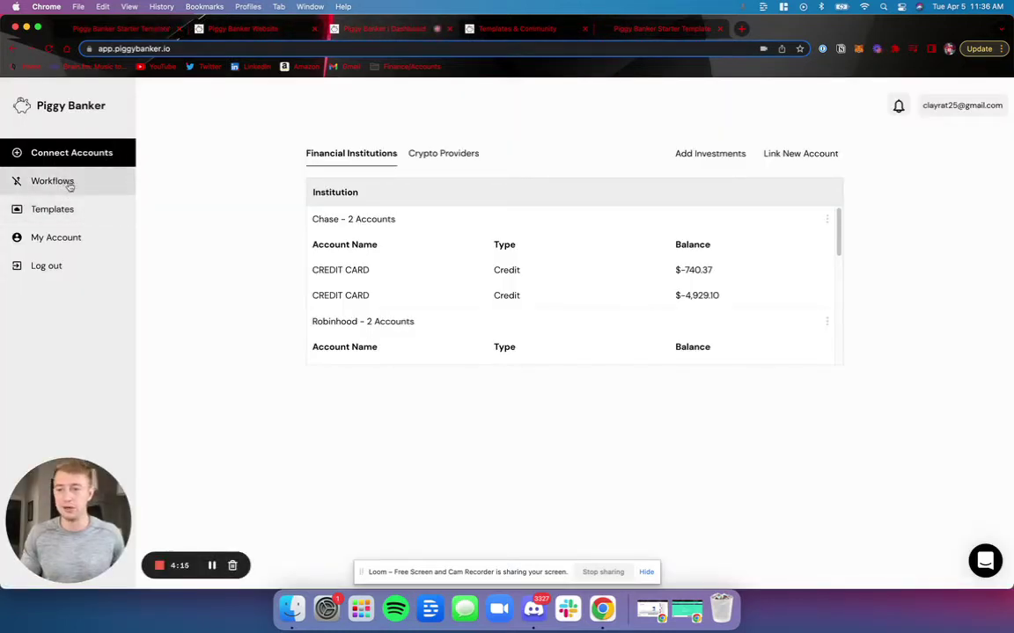
click(70, 186)
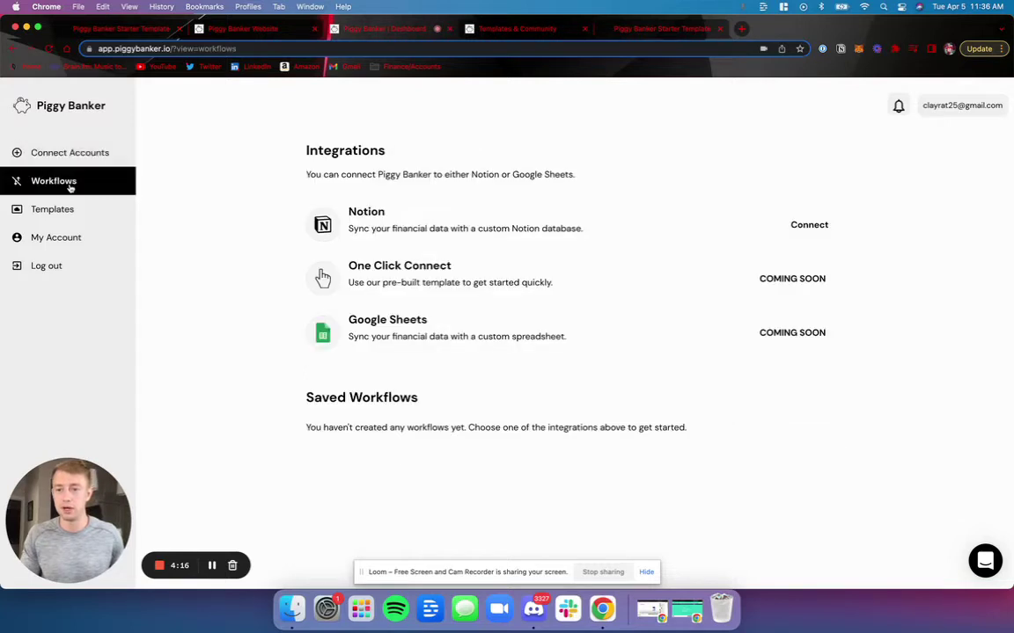
click(799, 227)
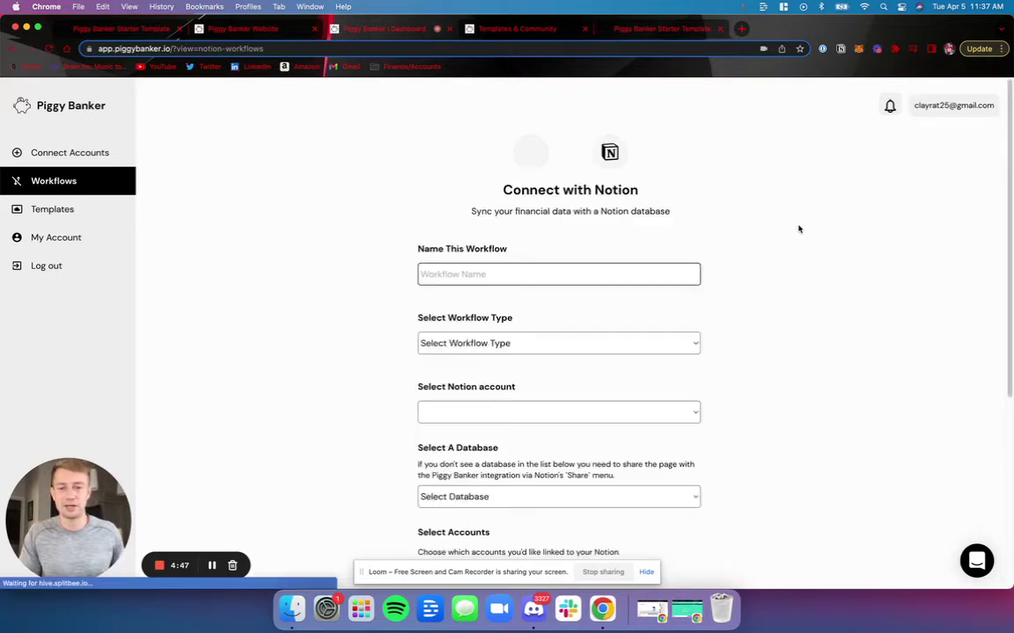
Step: Name the new Notion workflow "Accounts" and set its workflow type to Accounts
scroll(593, 256, down, 2)
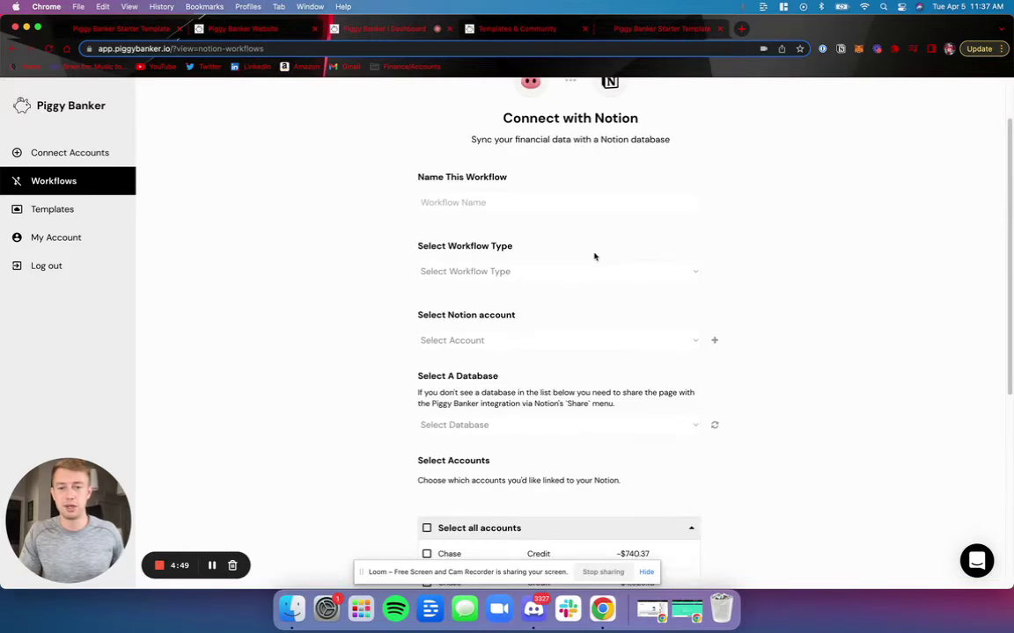
click(505, 205)
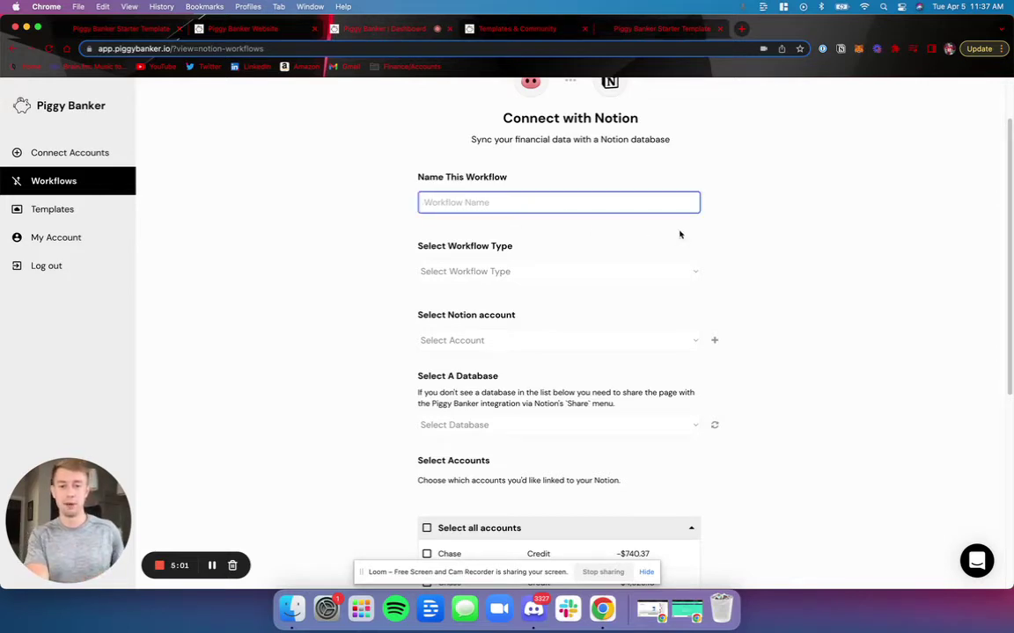
scroll(722, 235, down, 1)
text(Accounts)
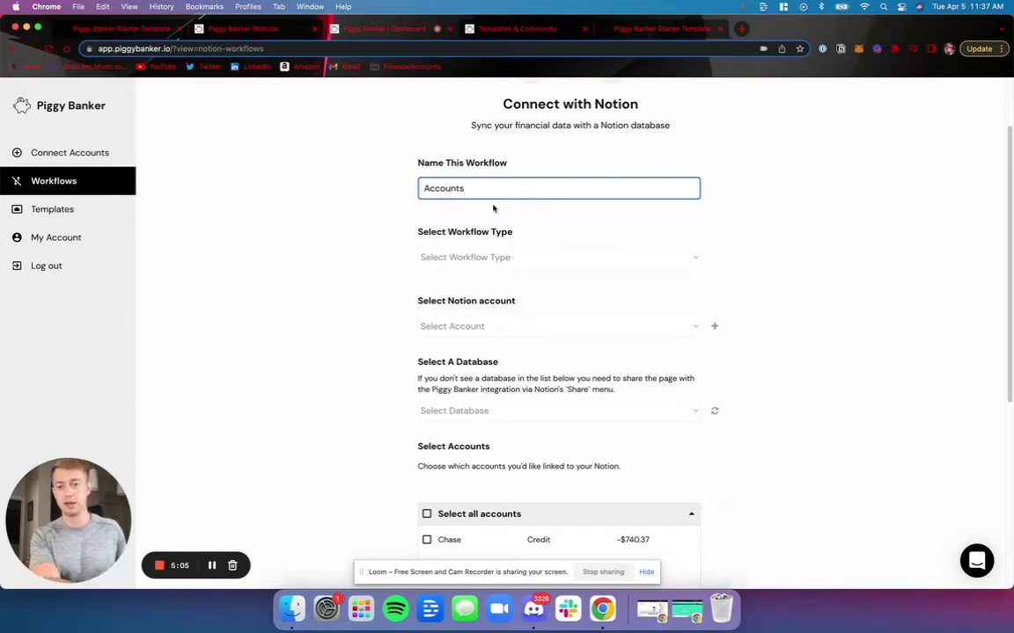
click(481, 256)
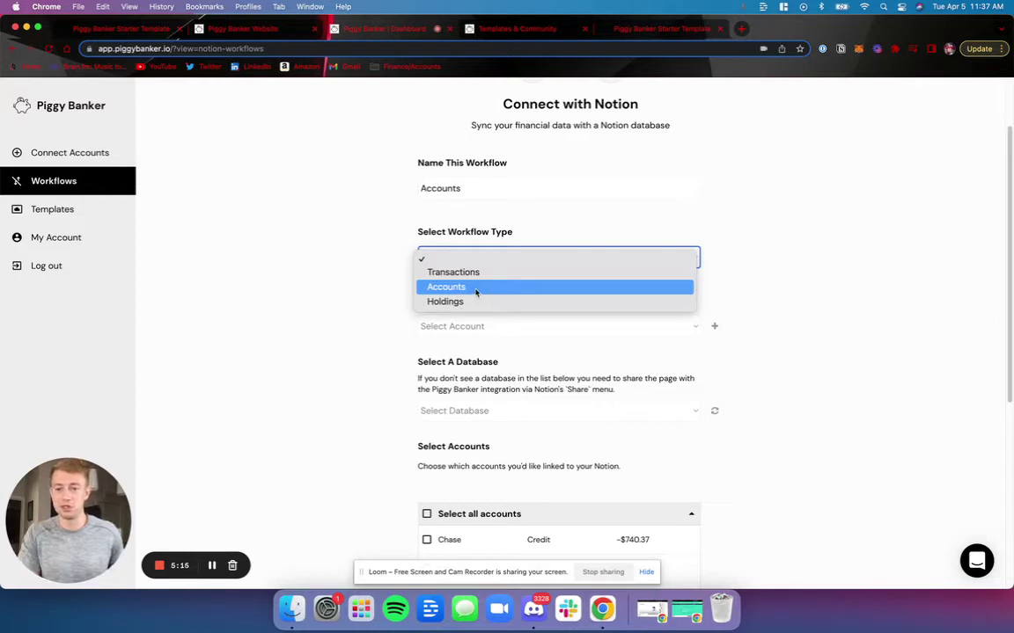
click(476, 288)
Step: Add another Notion account to the workflow and authorize Piggy Banker to access pages in the personal workspace
scroll(508, 286, down, 2)
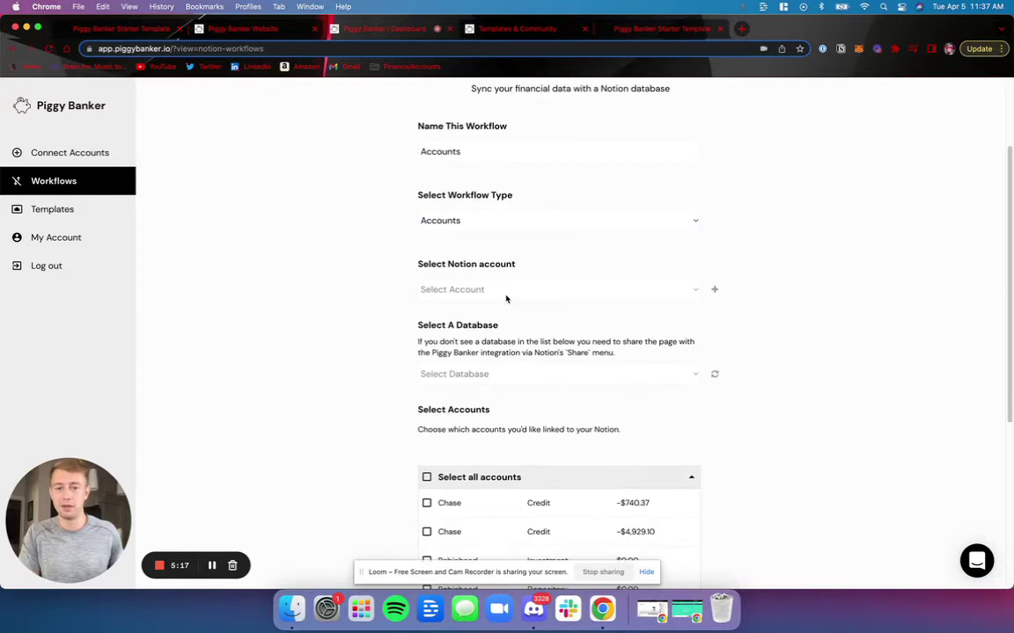
click(495, 269)
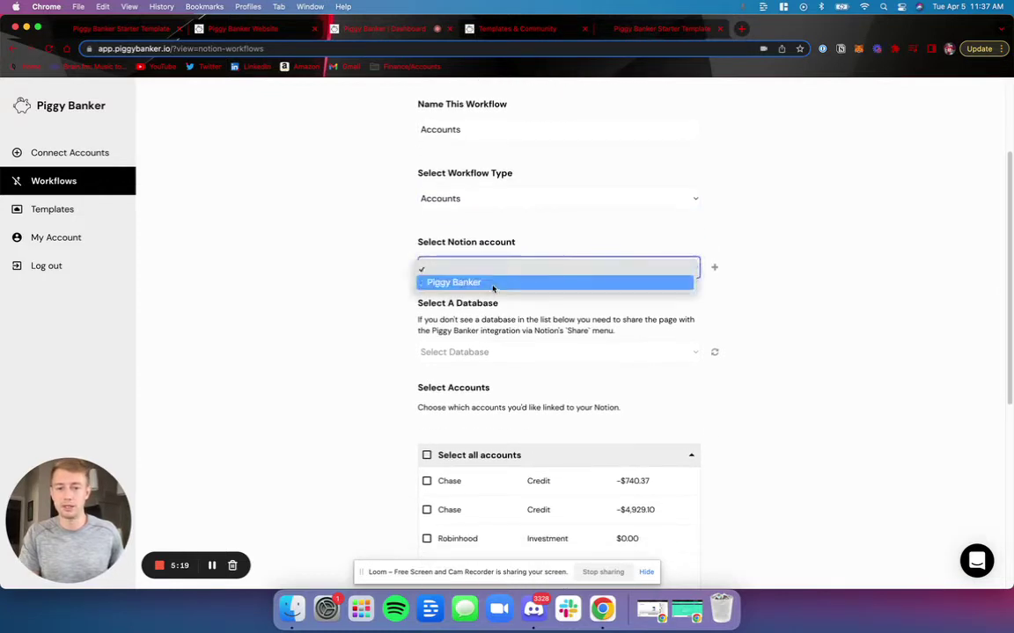
click(713, 268)
click(712, 268)
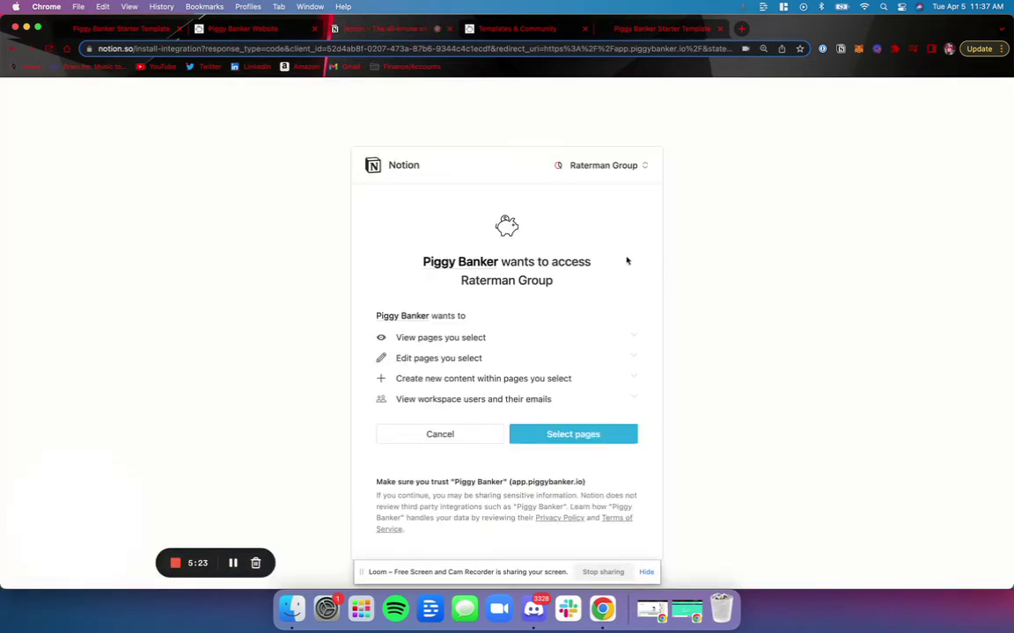
click(564, 433)
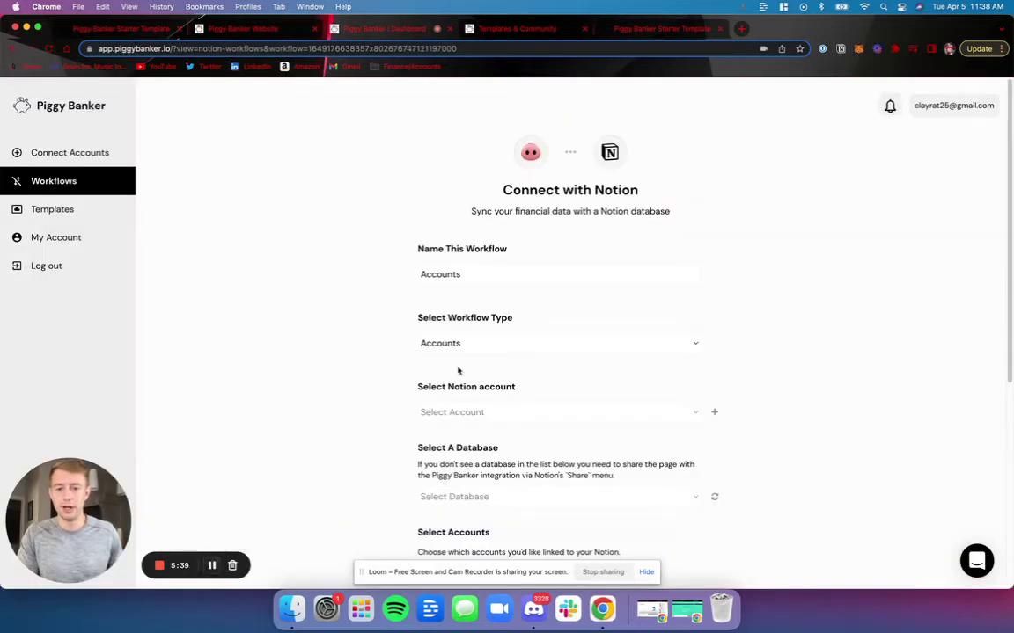
Step: Choose the newly connected personal workspace as the workflow's Notion account
scroll(522, 309, down, 1)
scroll(536, 315, down, 3)
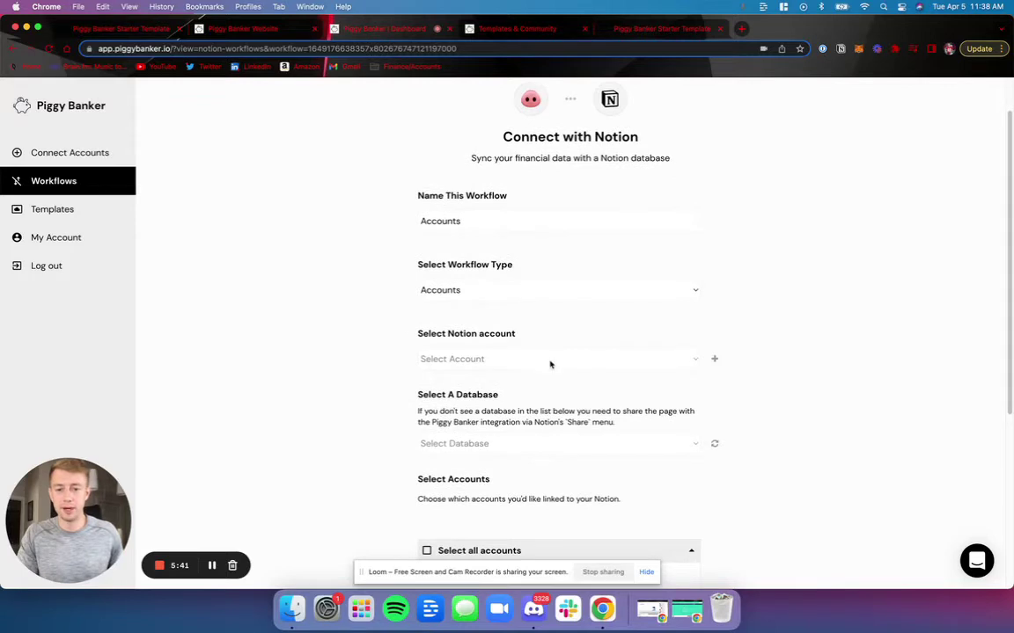
click(550, 360)
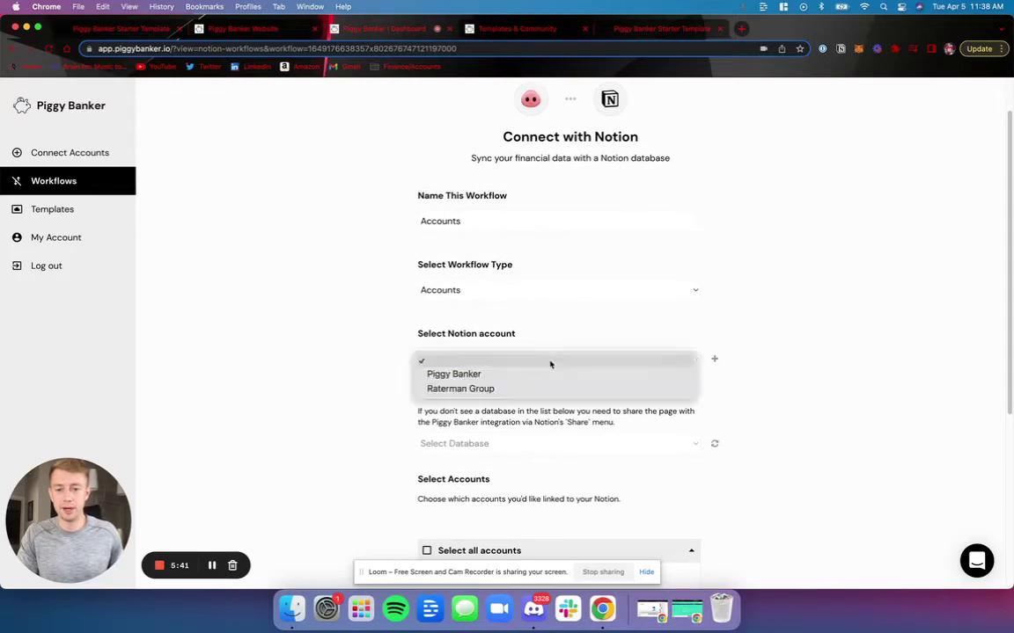
click(474, 389)
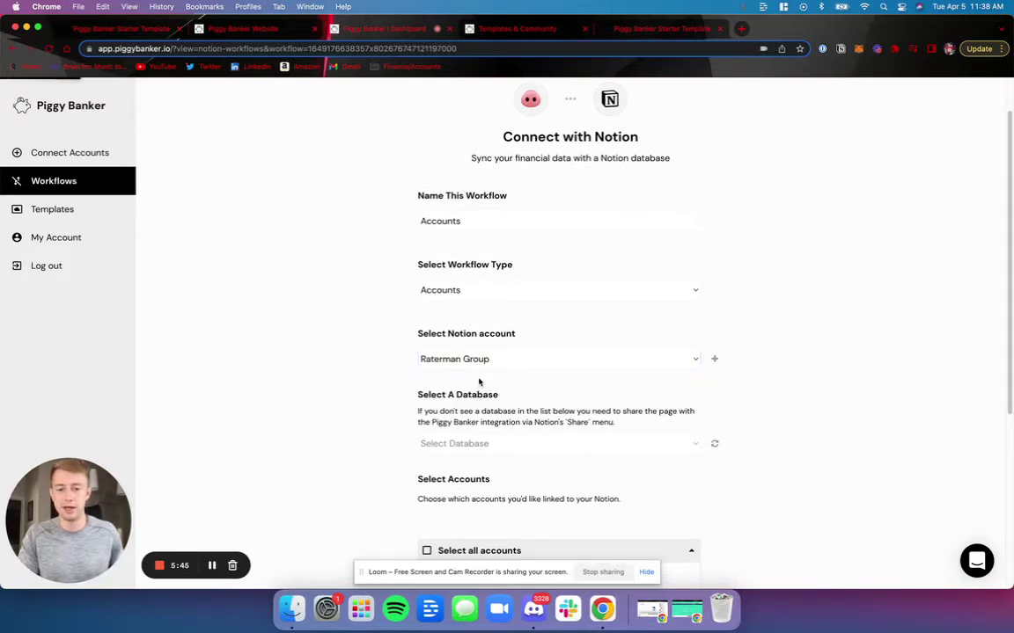
Step: Refresh the list of Notion databases and select the Accounts database for the workflow
scroll(551, 367, down, 3)
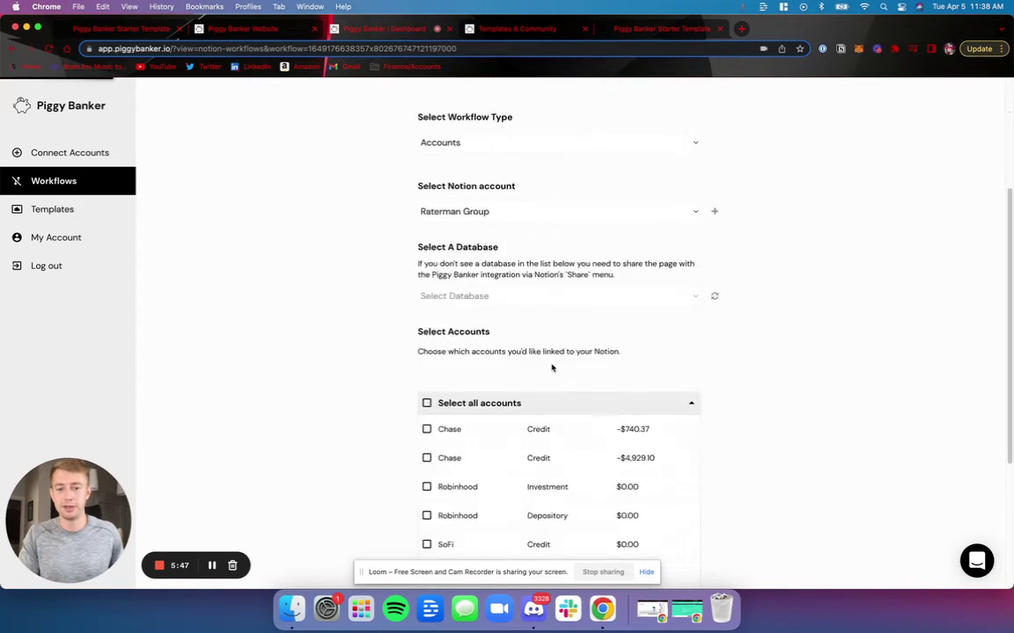
click(539, 301)
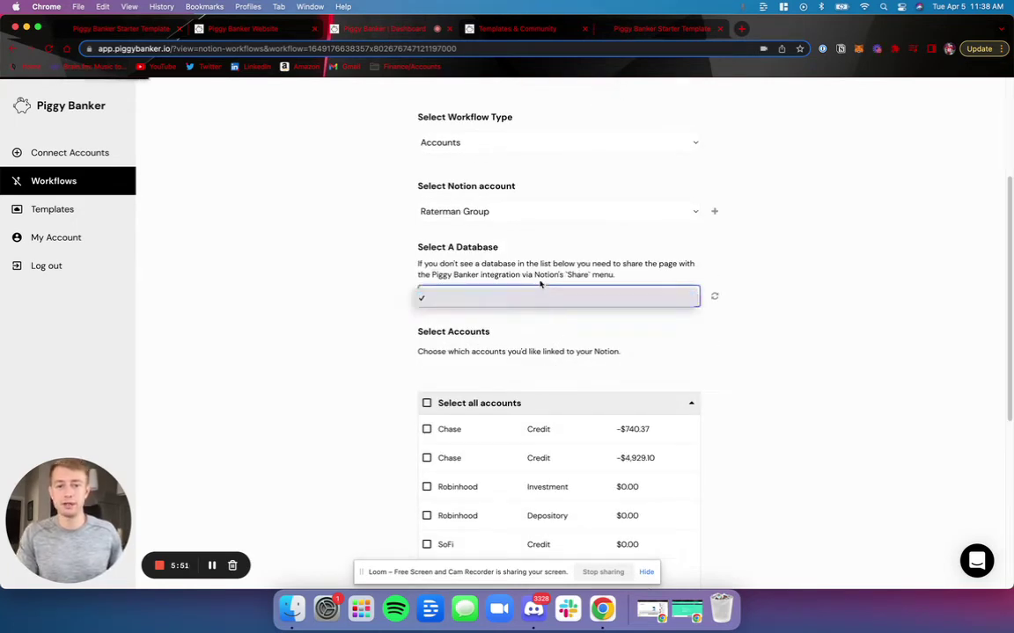
click(715, 297)
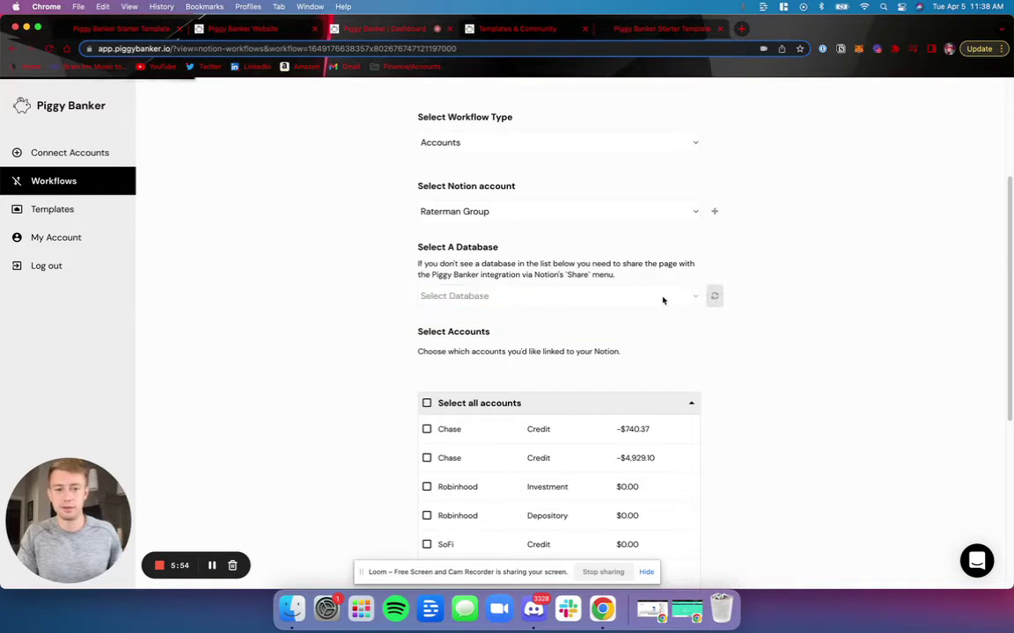
click(516, 301)
click(528, 298)
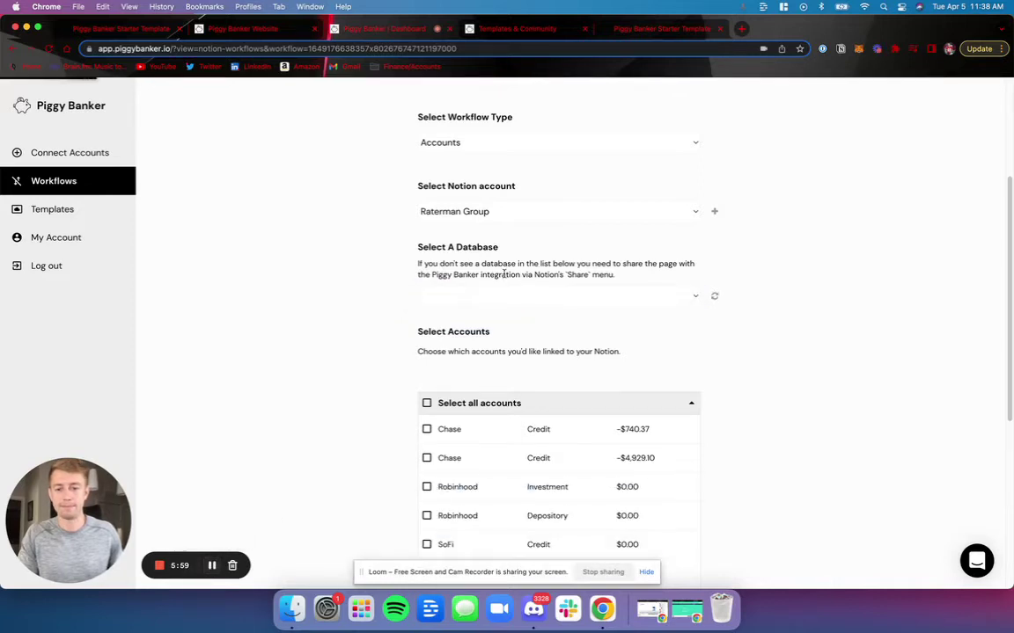
click(510, 296)
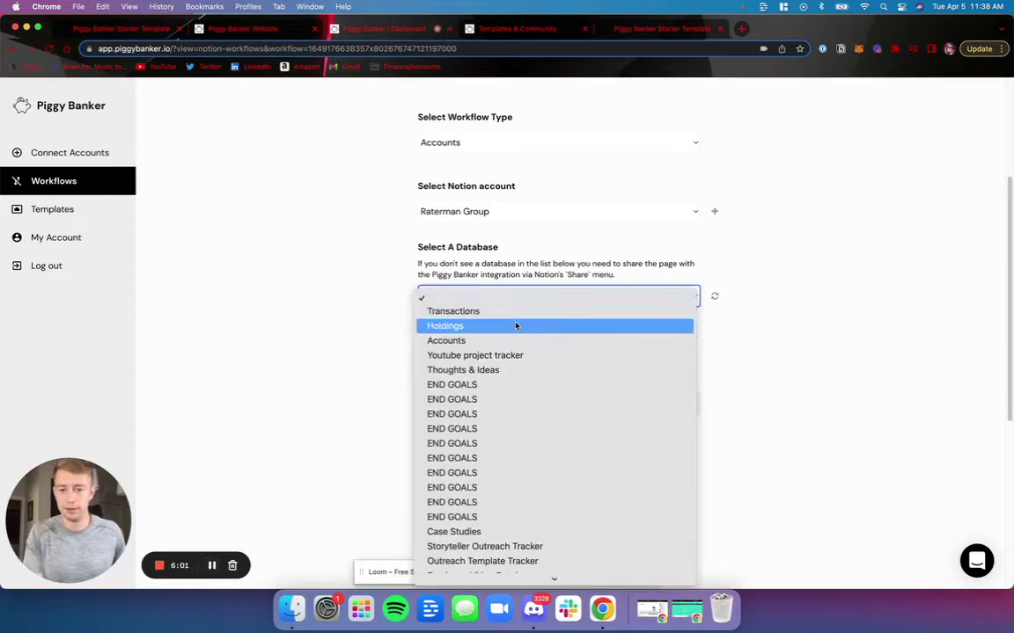
click(452, 341)
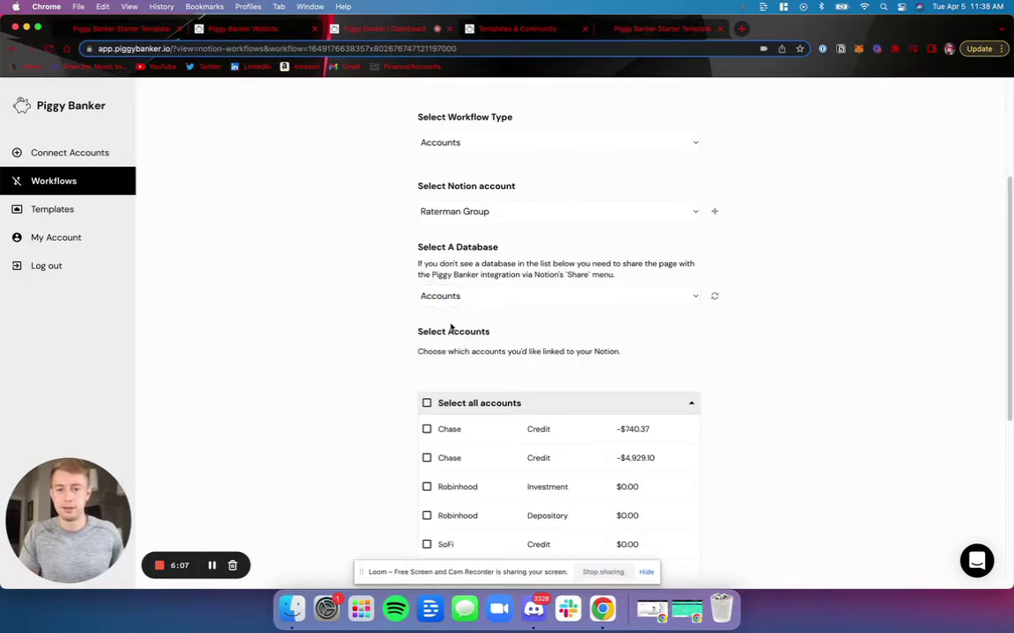
Step: Select all the linked bank and crypto accounts for syncing to Notion
scroll(450, 327, down, 2)
scroll(451, 324, down, 1)
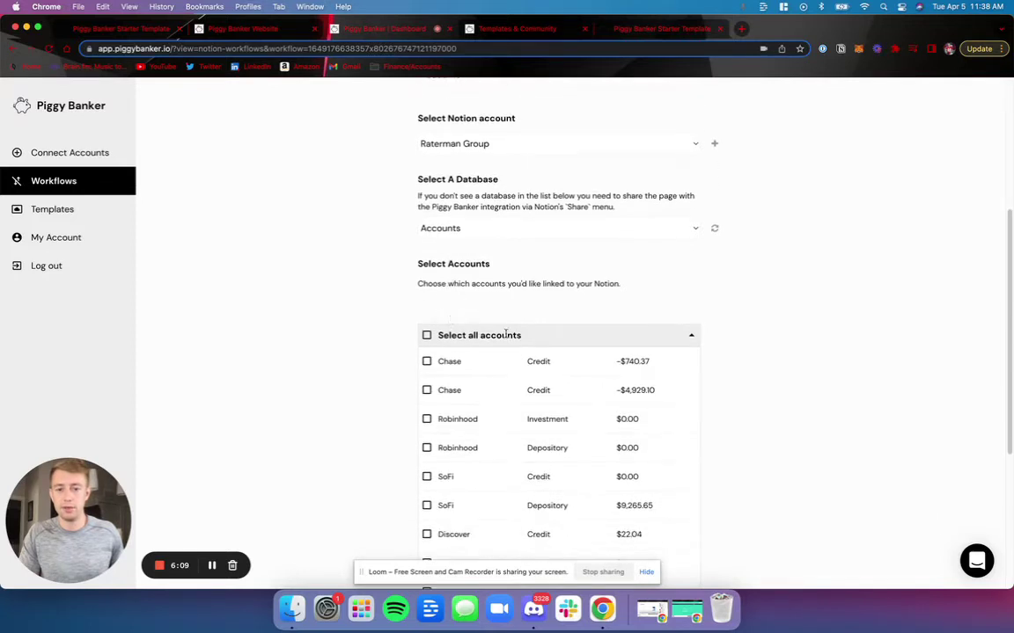
scroll(504, 333, down, 5)
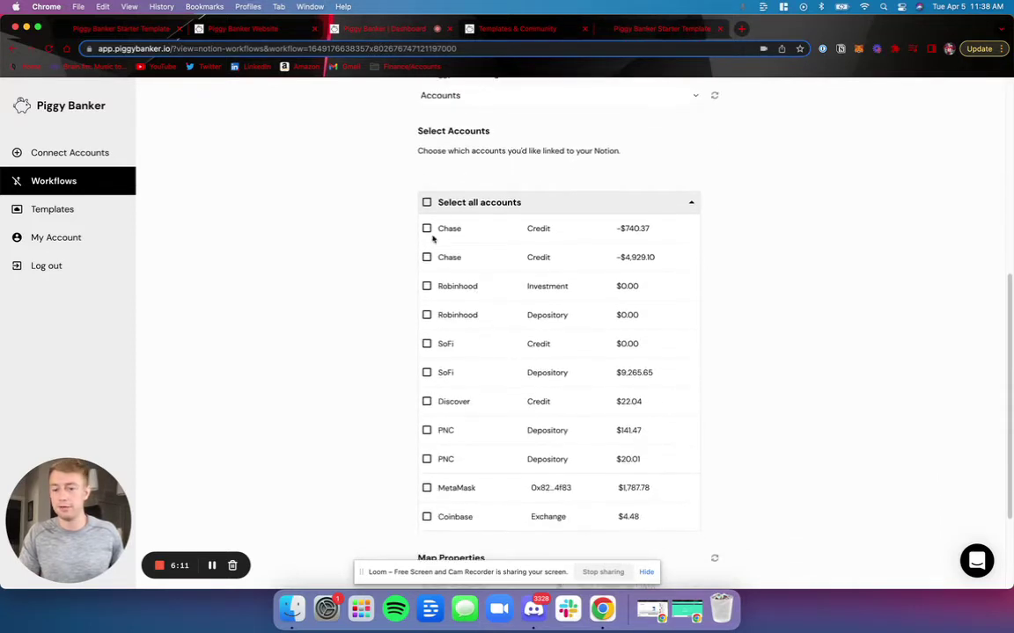
click(427, 203)
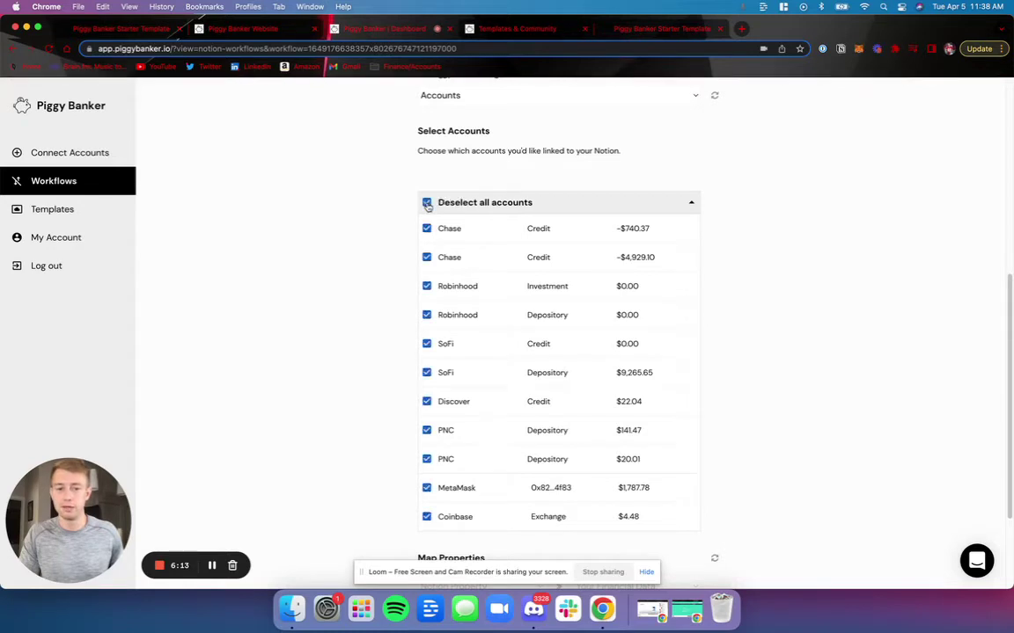
Step: Map the Notion property Institution (text) to Institution/Provider in the financial data
scroll(583, 296, down, 3)
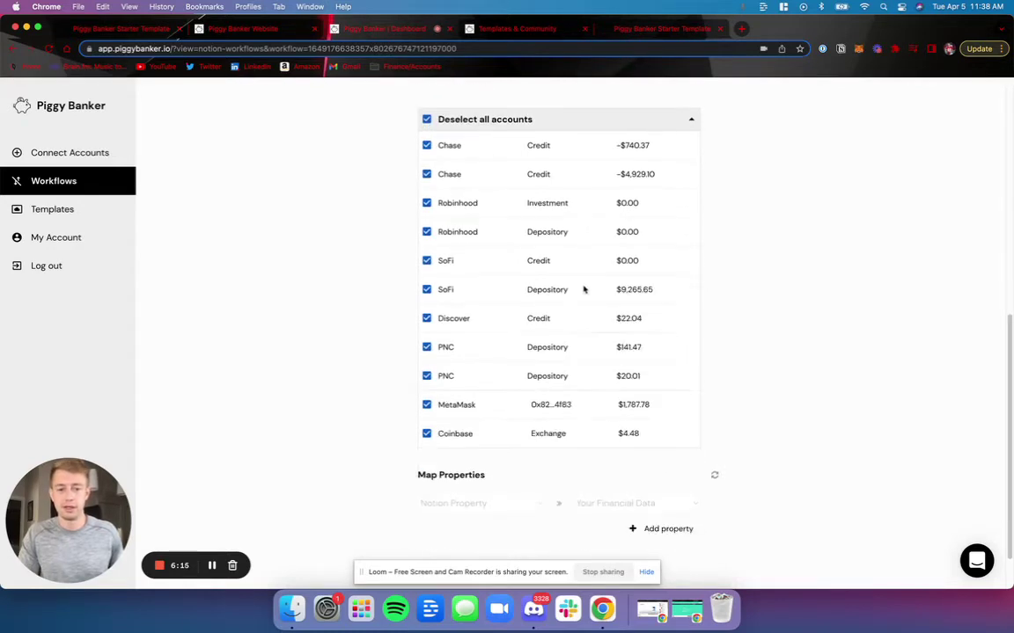
scroll(583, 290, down, 2)
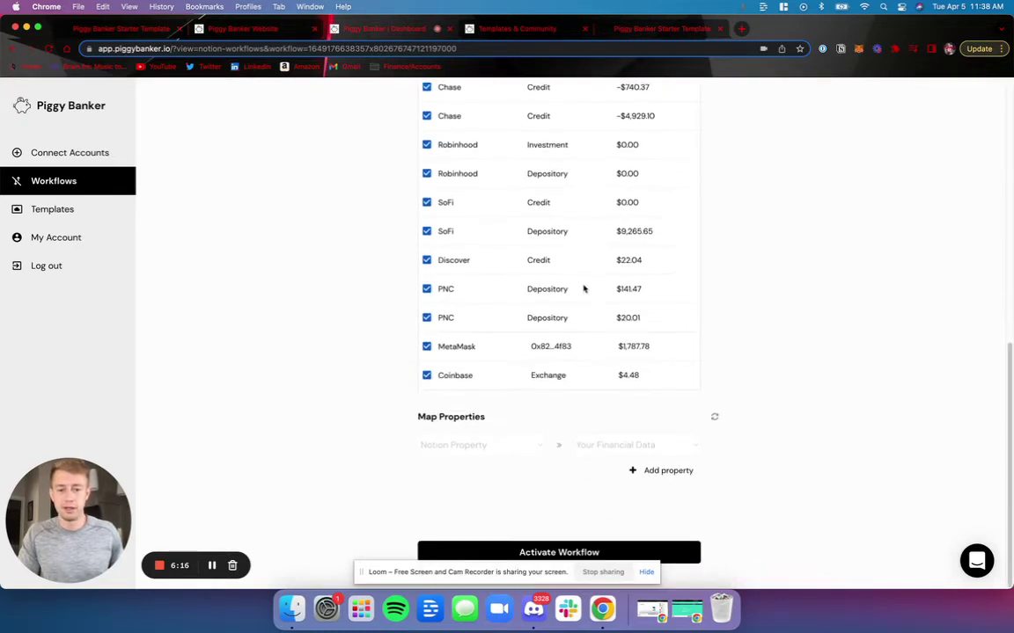
click(478, 445)
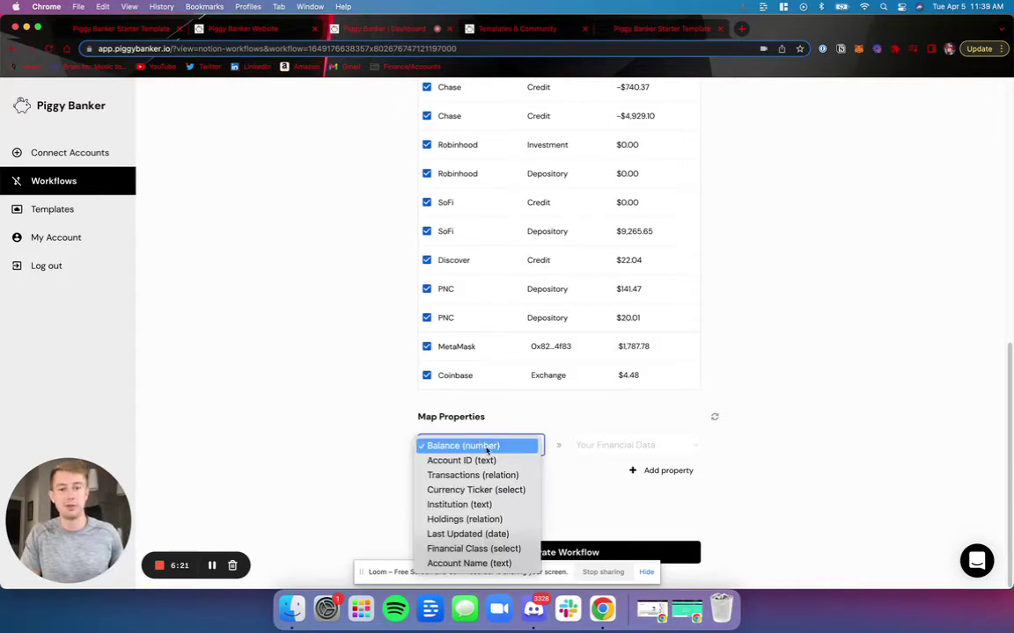
click(470, 505)
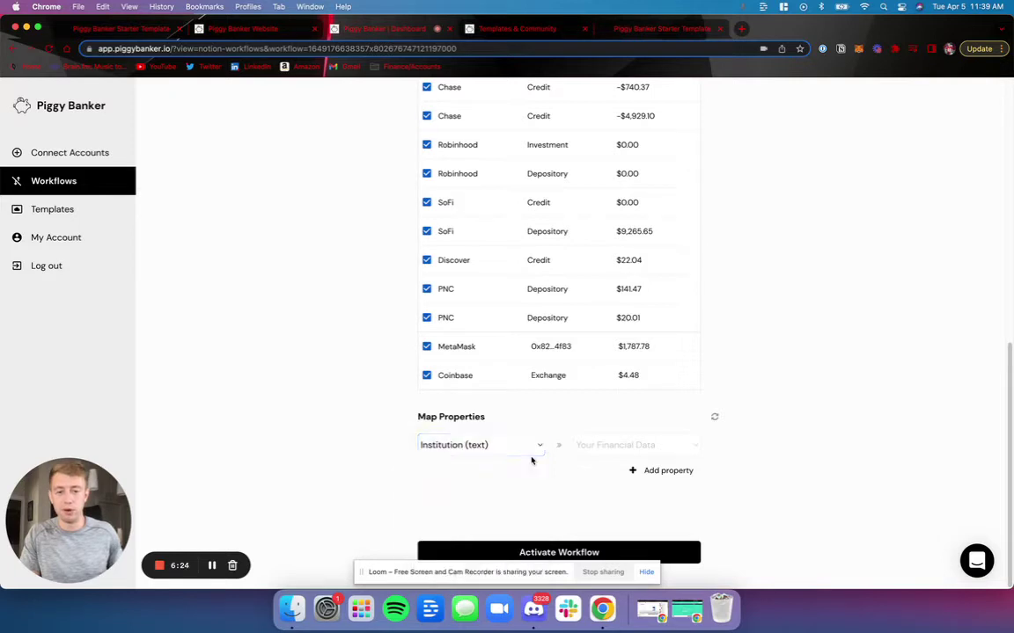
click(606, 445)
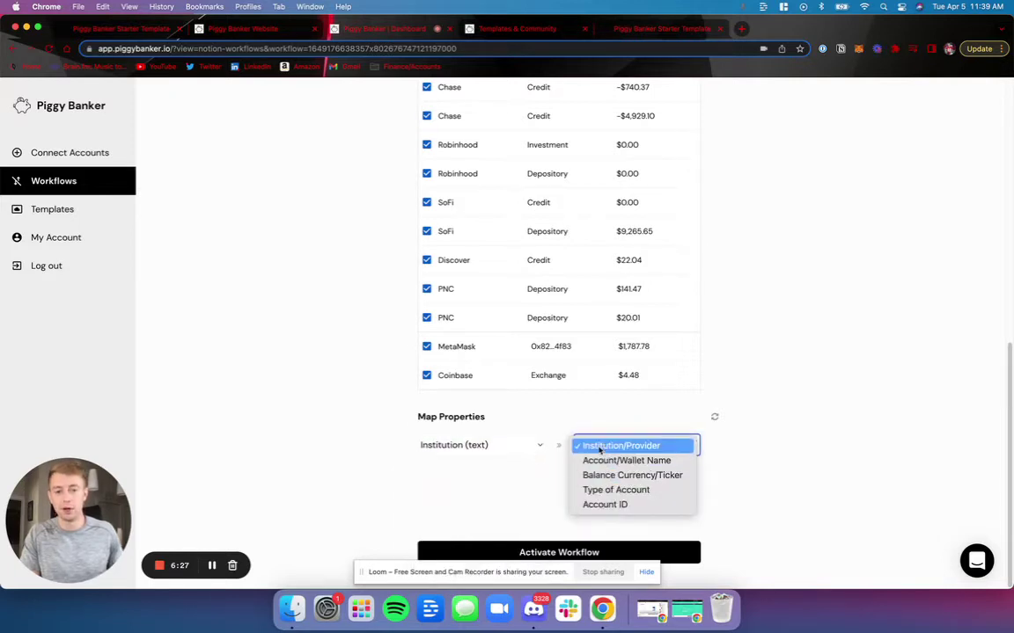
click(600, 448)
Step: Add a property mapping from Account Name (text) to Account/Wallet Name, checking the column order in the Notion Accounts table
click(651, 473)
scroll(774, 452, down, 1)
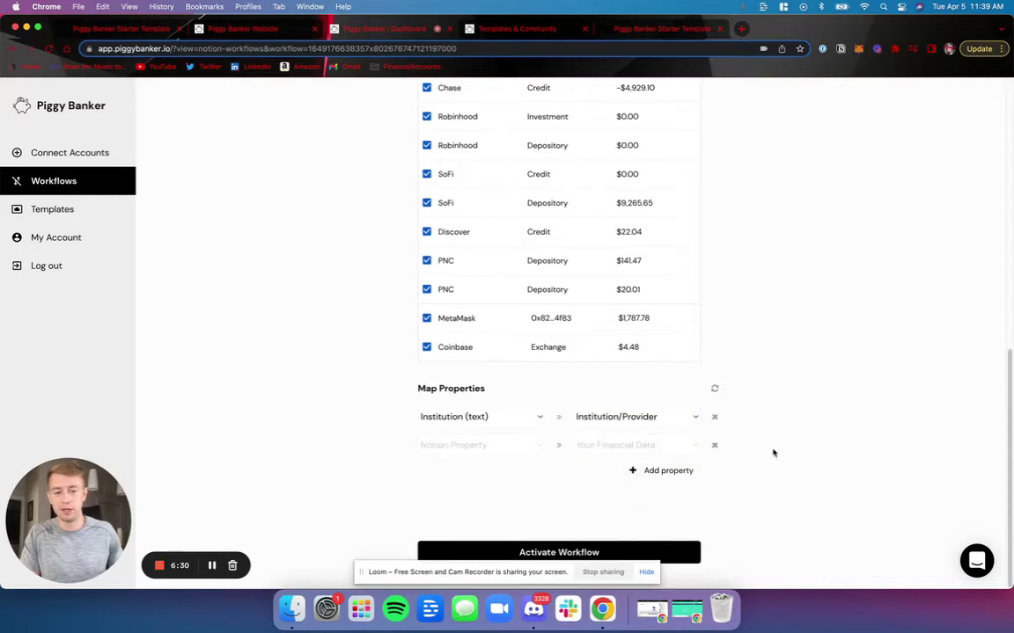
click(475, 446)
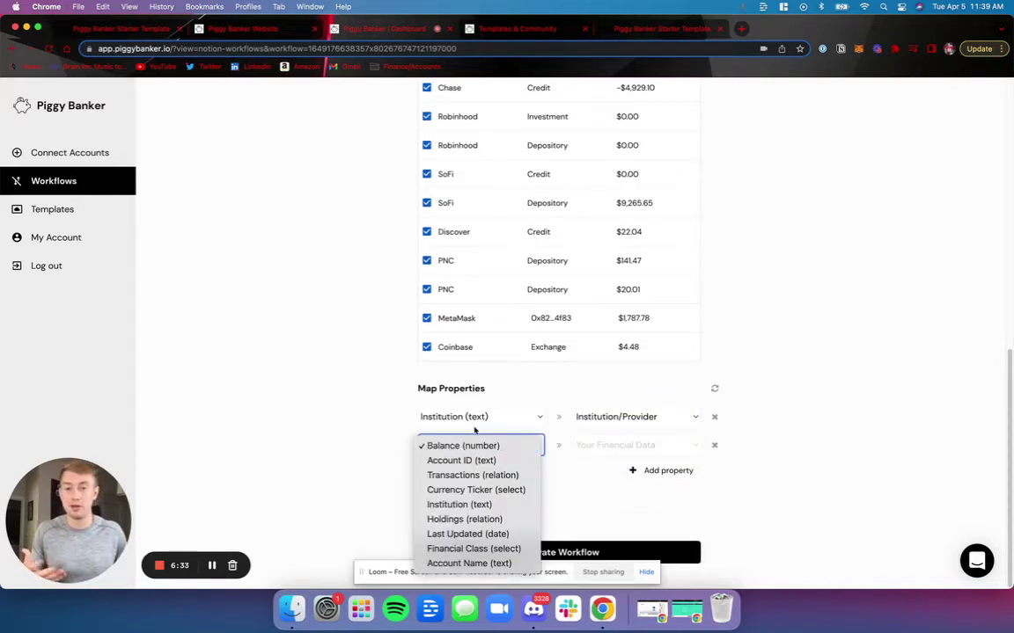
click(132, 29)
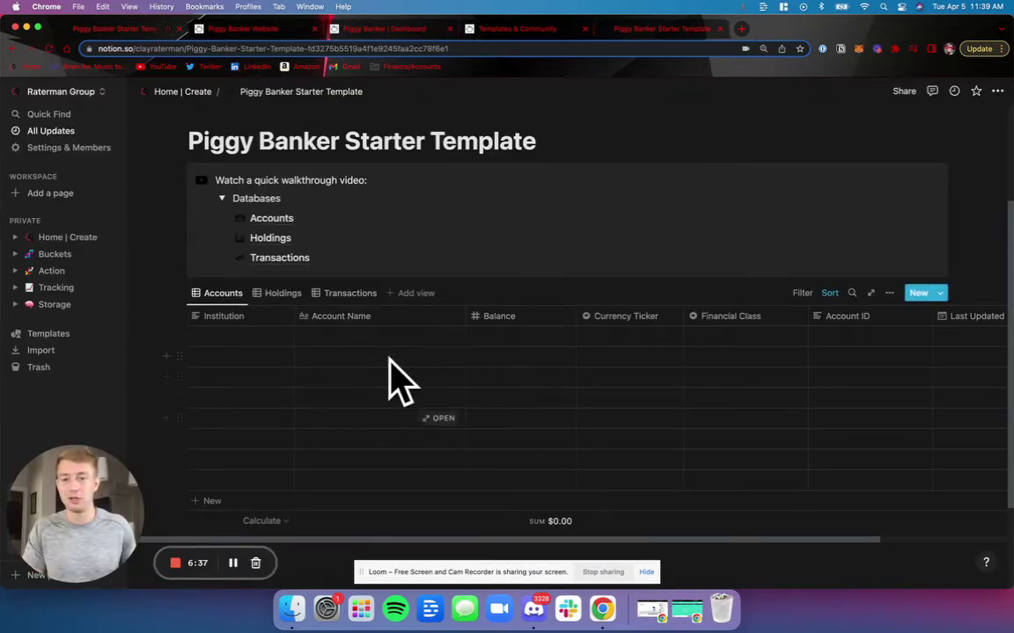
click(391, 28)
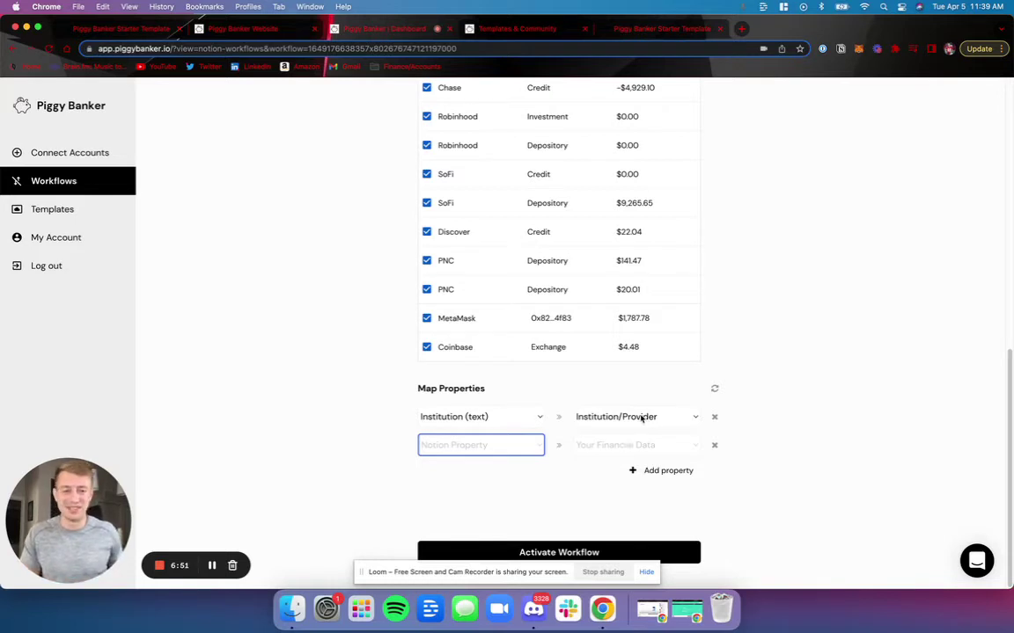
click(498, 448)
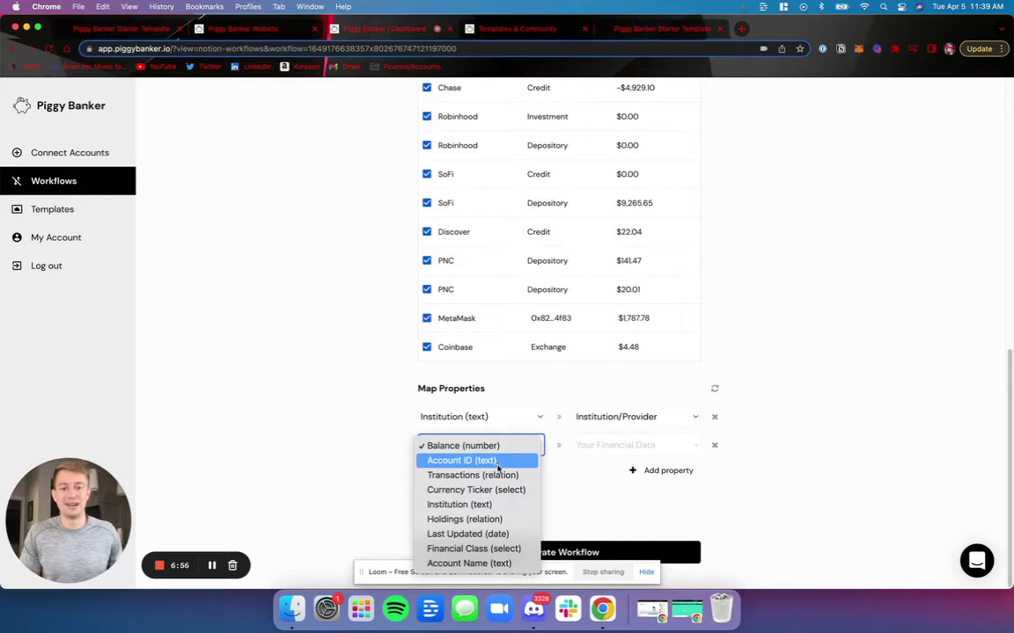
click(469, 563)
click(587, 446)
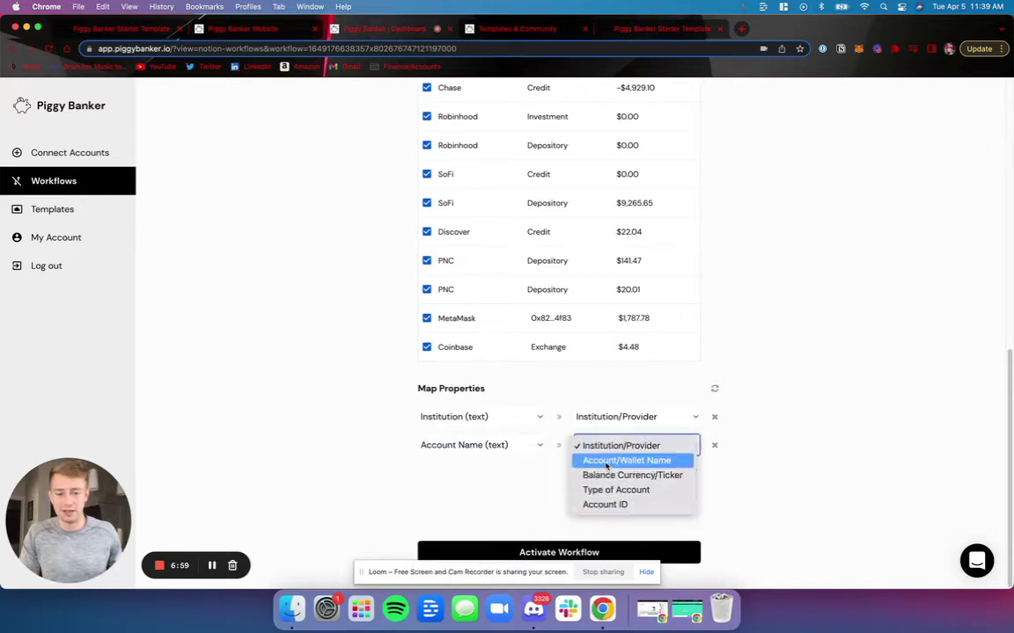
click(607, 461)
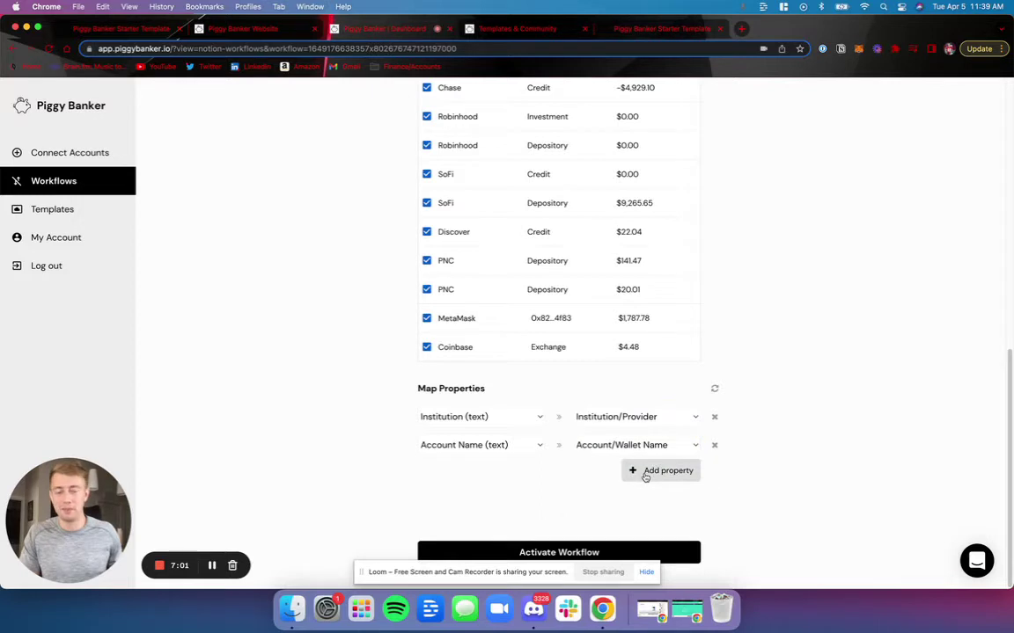
Step: Add a property mapping from the Notion property Balance (number) to Balance in the financial data
click(645, 474)
scroll(510, 453, down, 1)
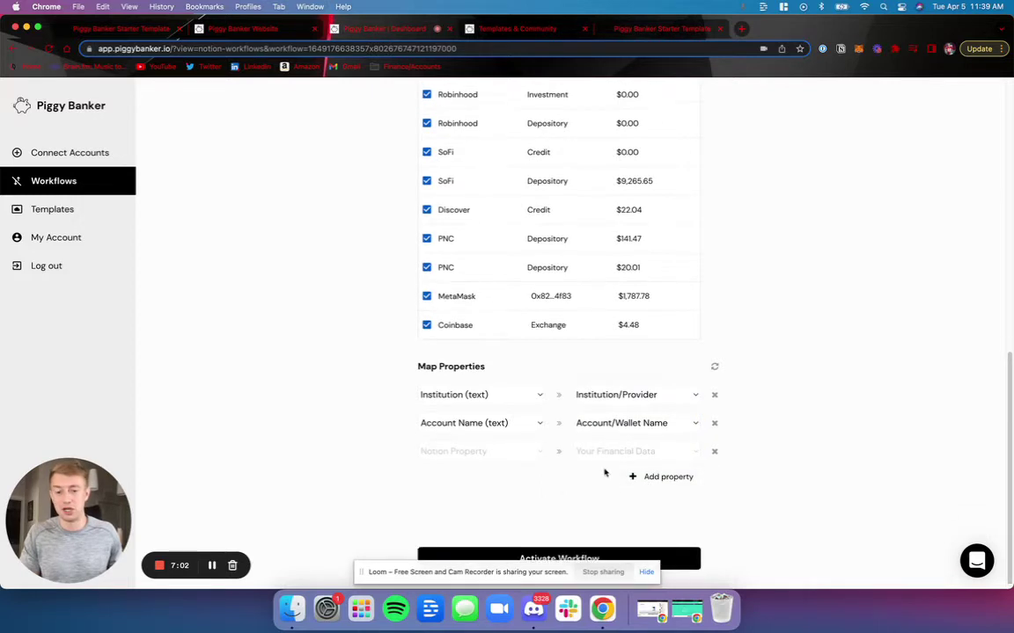
click(498, 446)
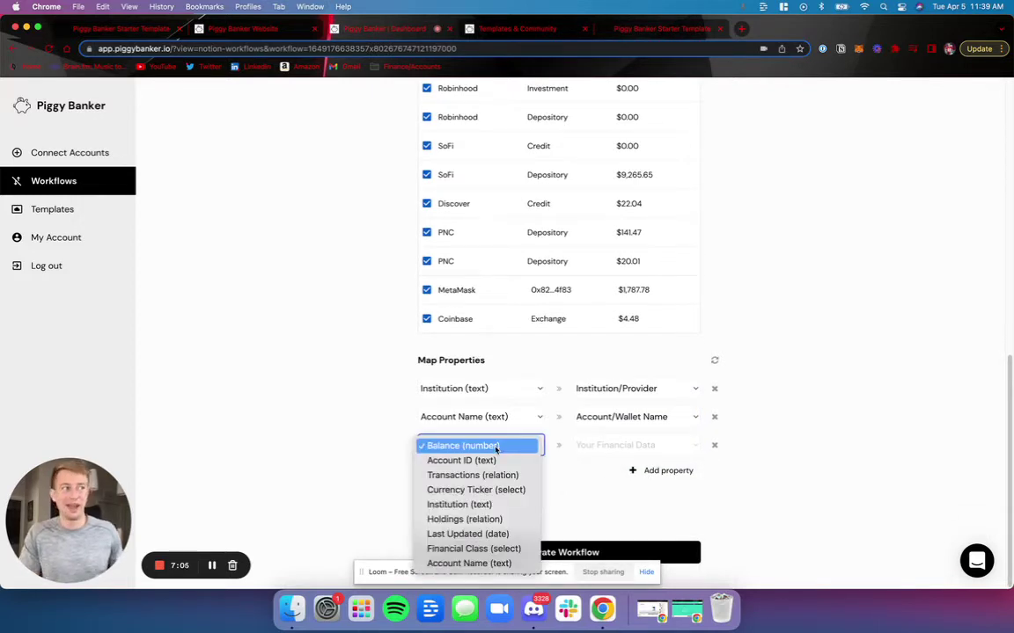
click(487, 446)
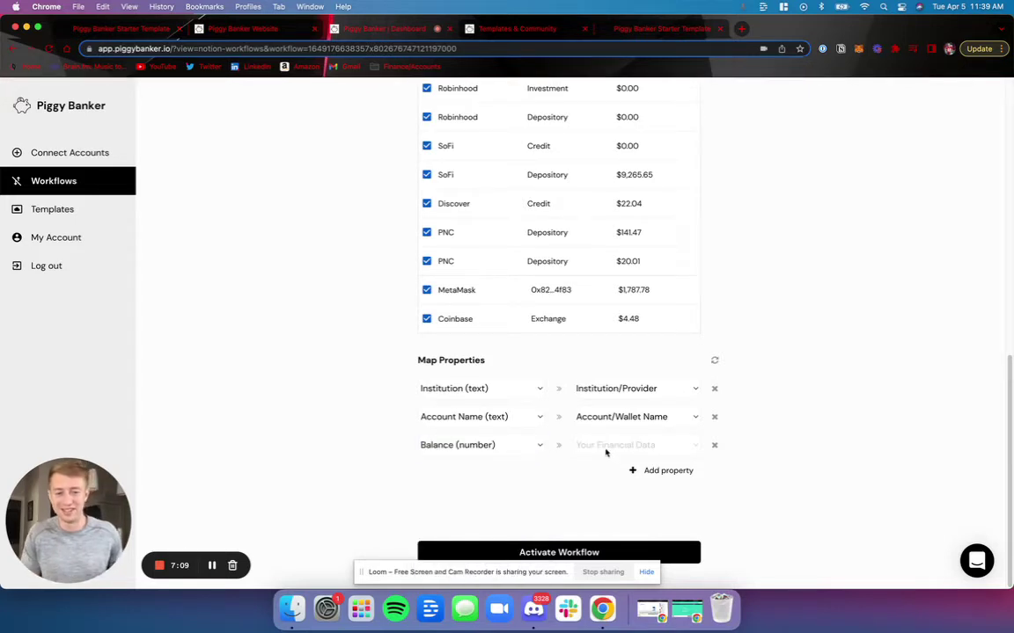
click(606, 446)
click(605, 447)
Step: Add a property mapping from the Notion property Currency Ticker (select) to Balance Currency
click(660, 470)
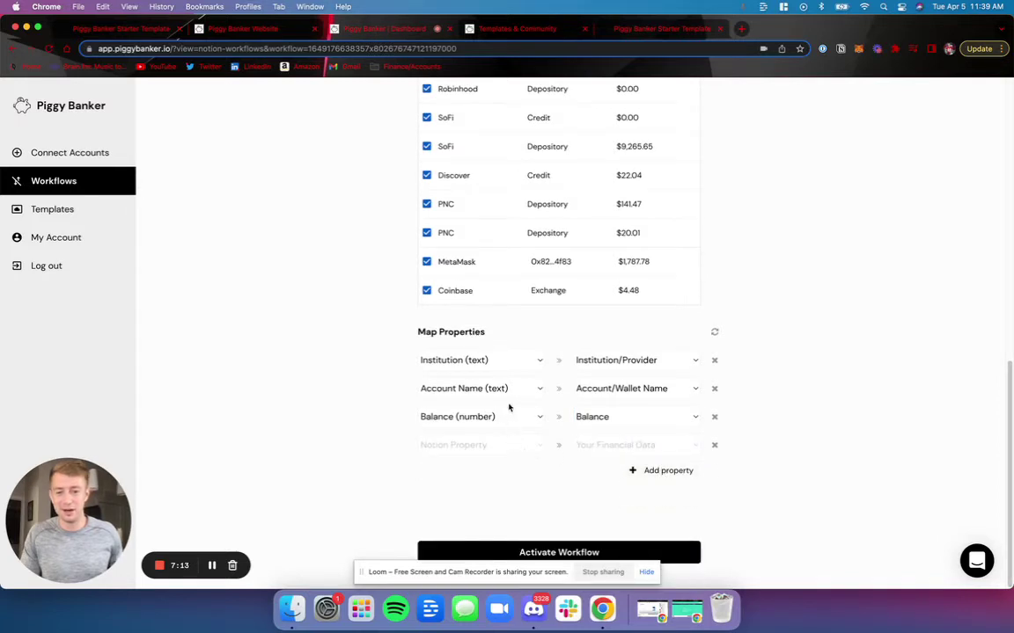
click(459, 445)
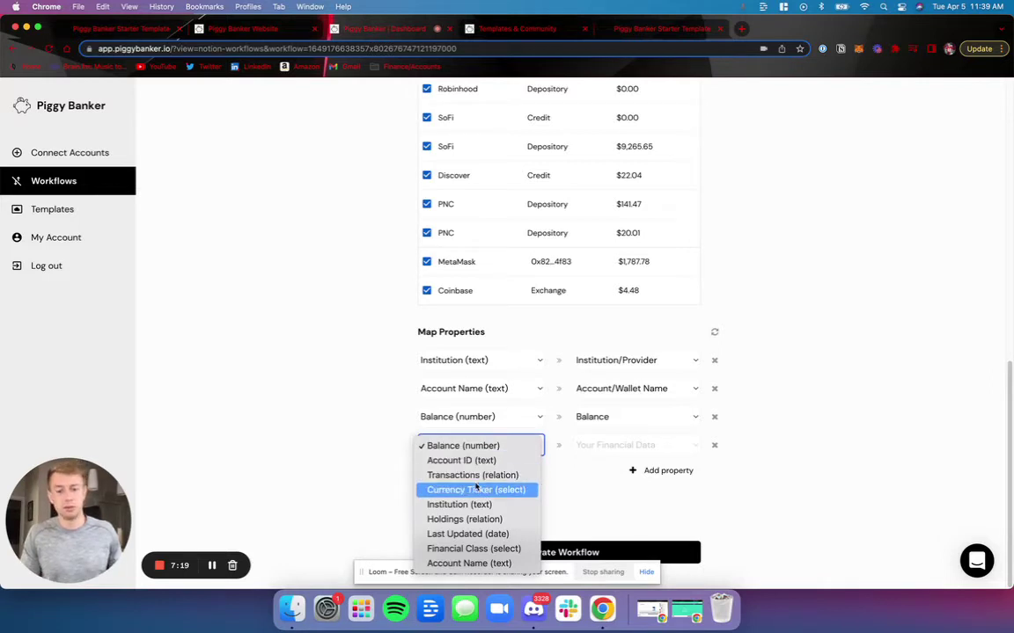
click(444, 489)
click(594, 447)
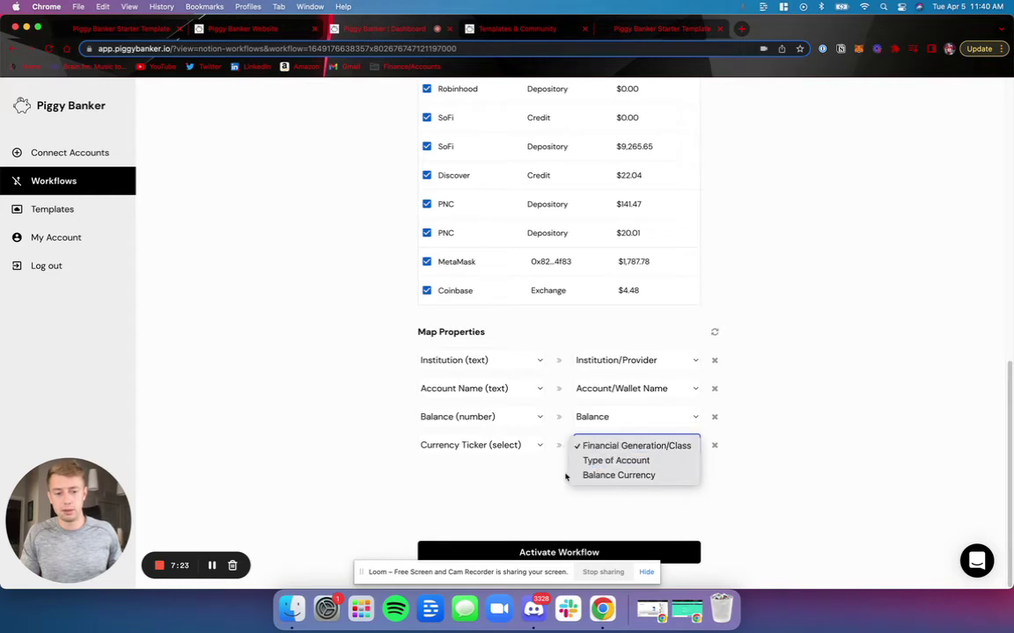
click(593, 447)
click(593, 448)
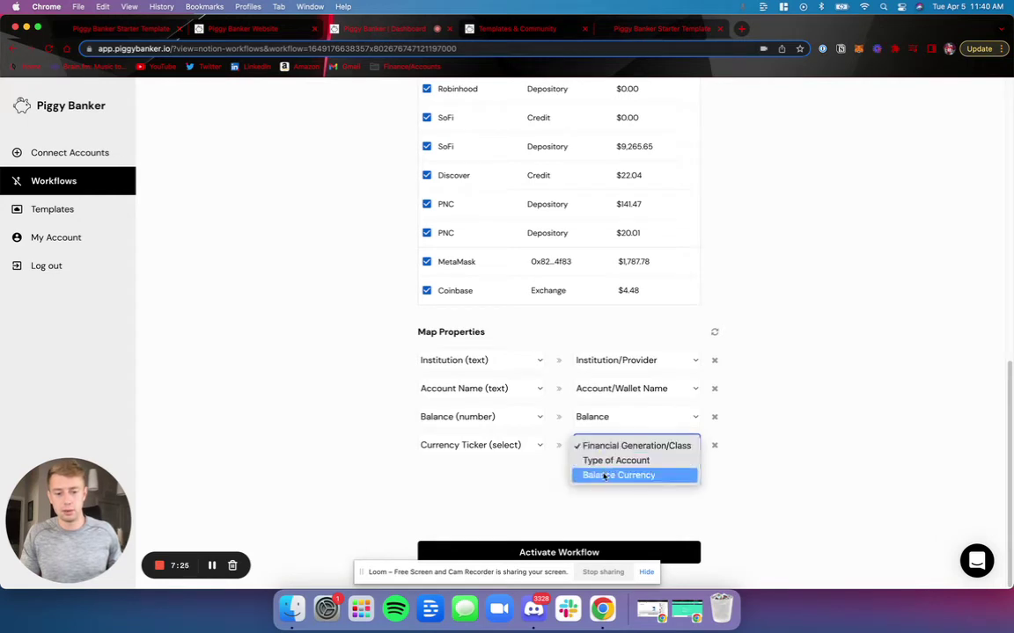
click(592, 475)
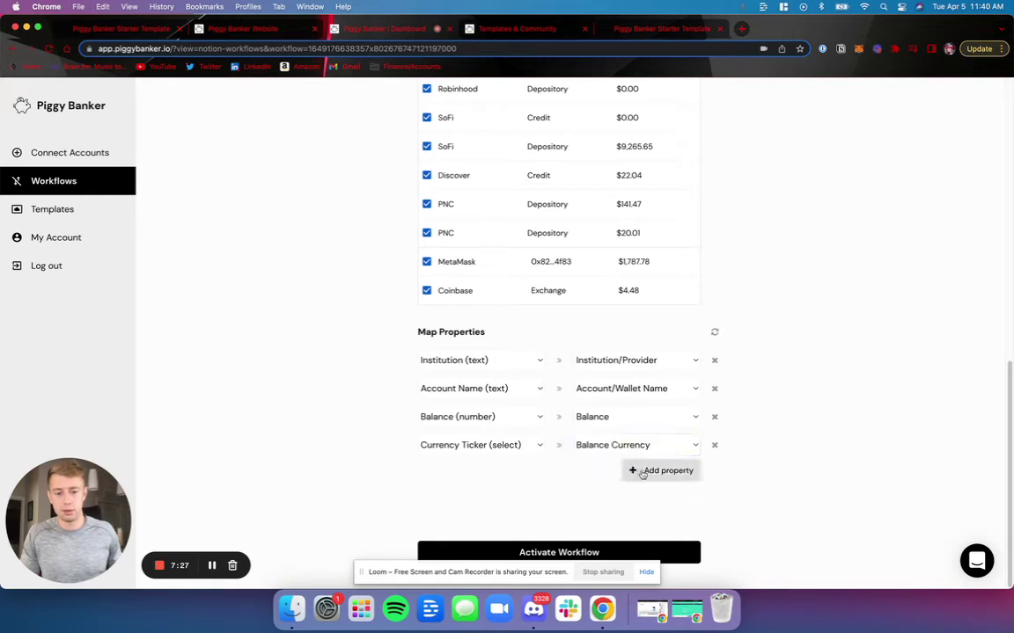
Step: Add a property mapping from the Notion property Financial Class (select) to Financial Generation/Class
click(651, 471)
click(502, 457)
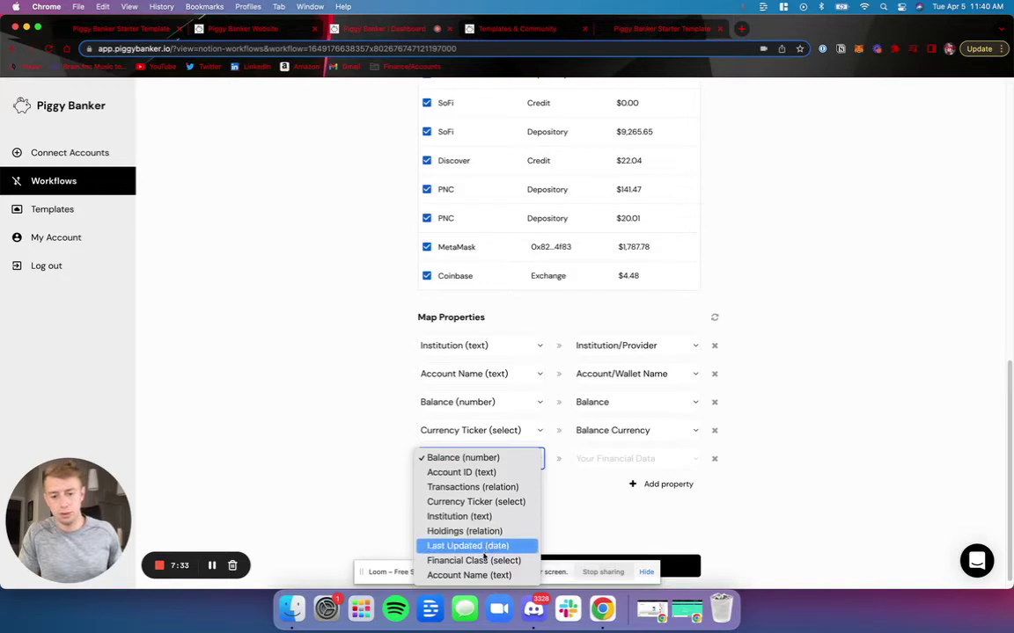
click(483, 561)
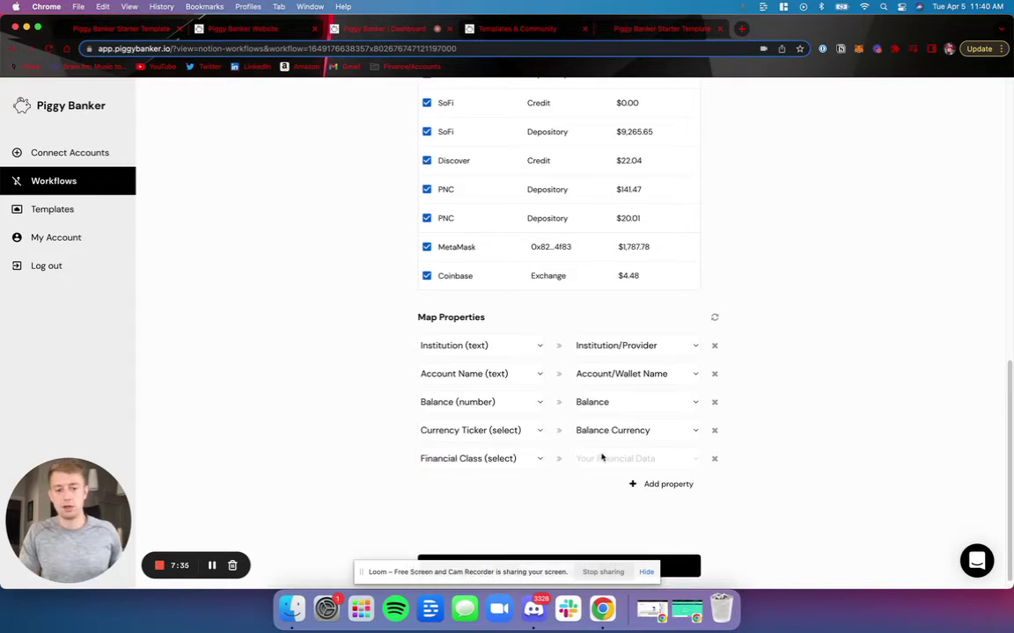
click(601, 459)
click(616, 460)
scroll(606, 475, down, 1)
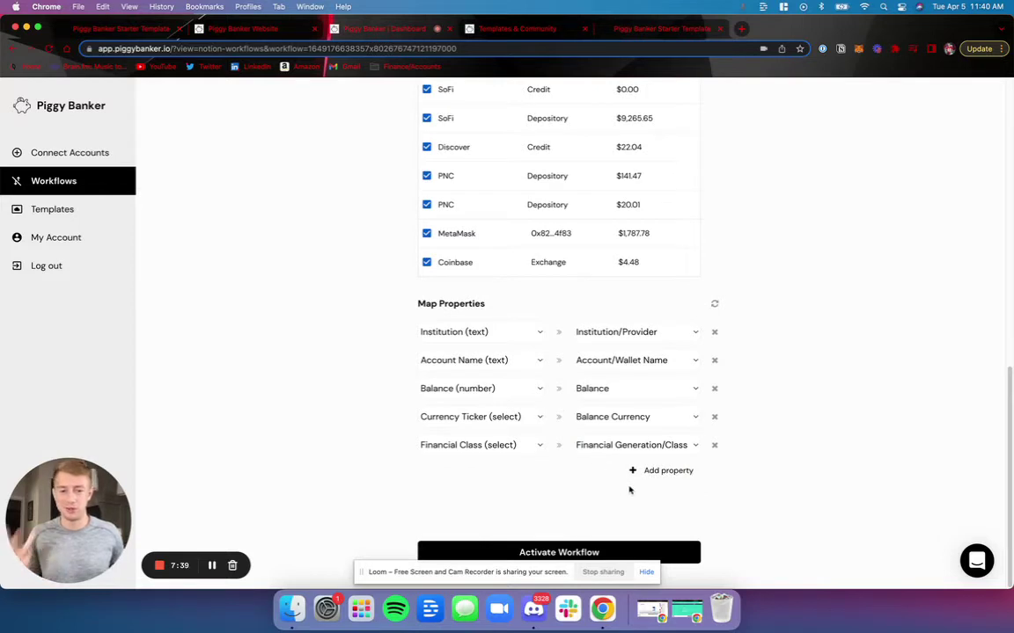
Step: Add a property mapping from the Notion property Account ID (text) to Account ID in the financial data
click(643, 473)
scroll(694, 455, down, 2)
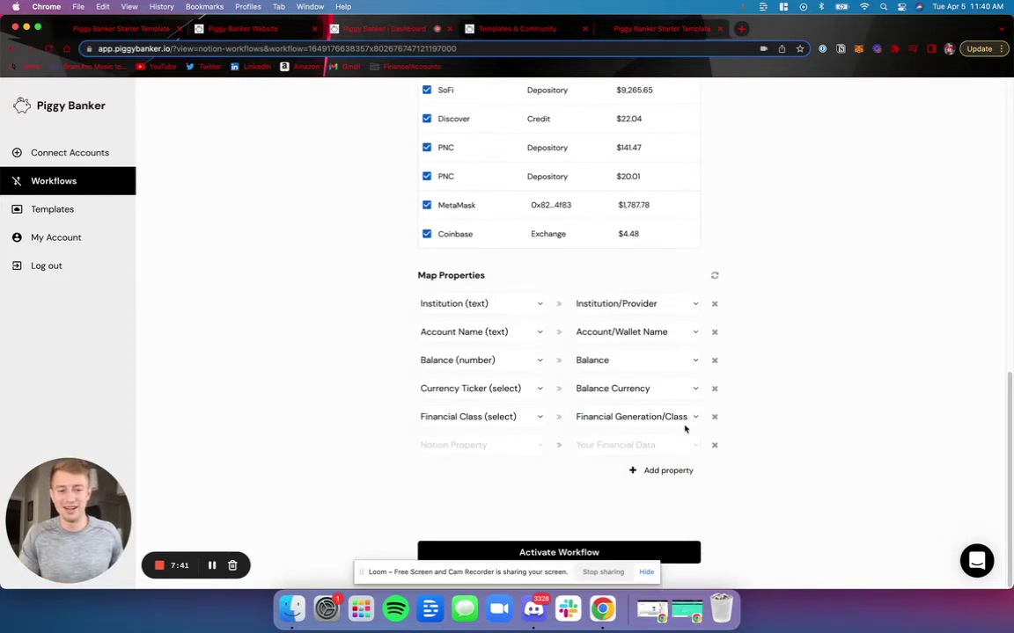
click(513, 446)
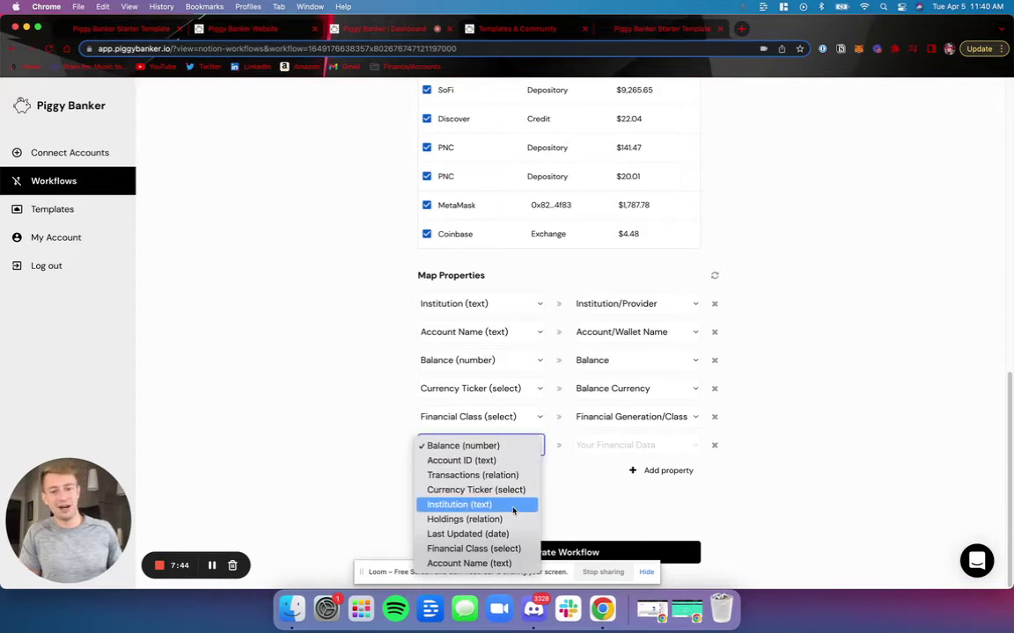
click(462, 460)
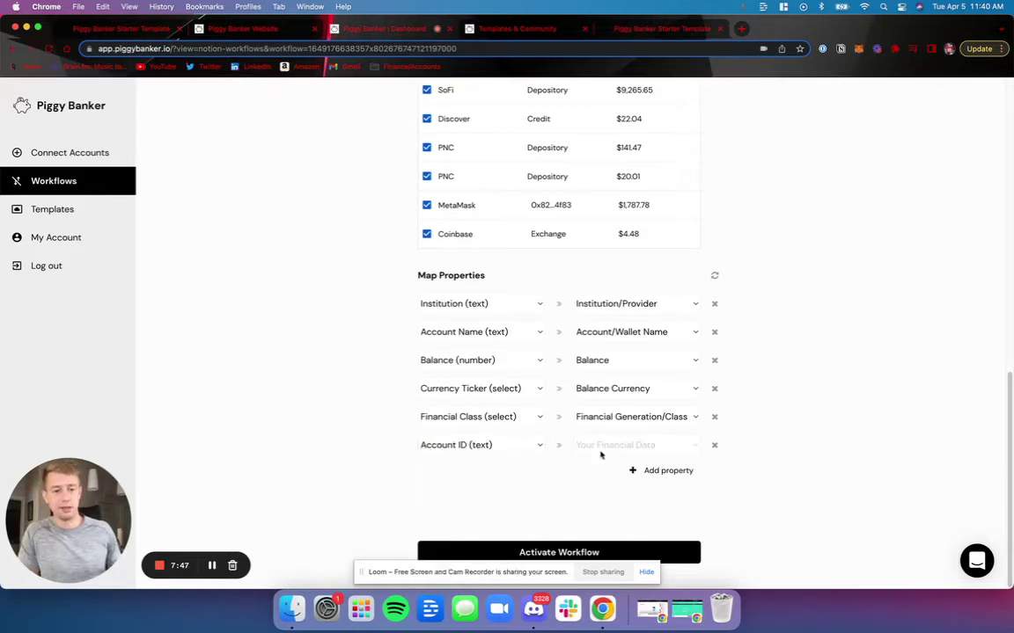
click(599, 446)
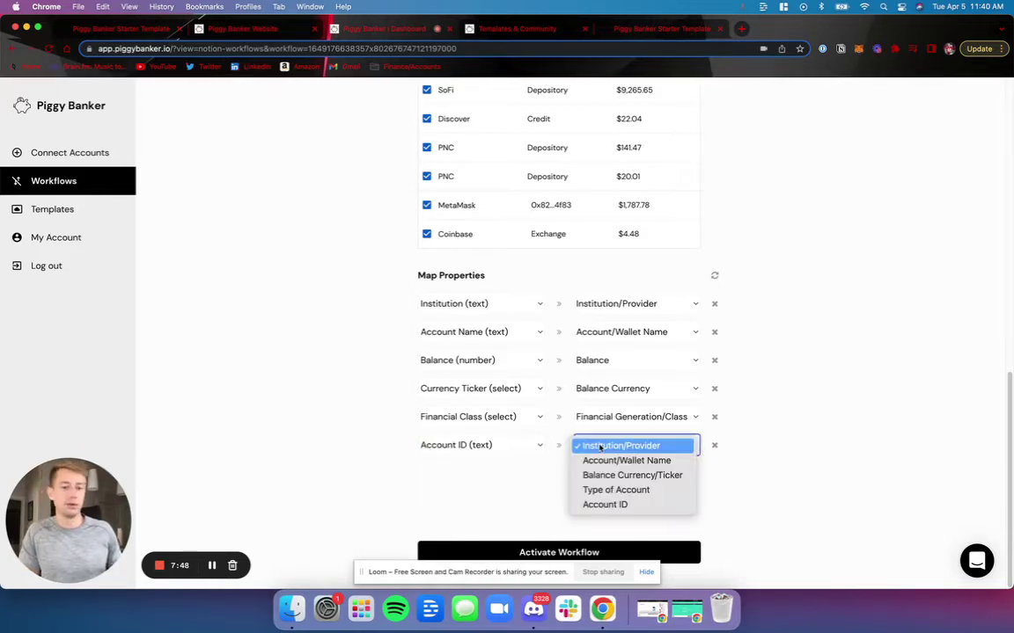
click(614, 505)
Step: Add a property mapping from Last Updated (date) to Last Updated, and activate the workflow
click(652, 470)
scroll(528, 471, down, 1)
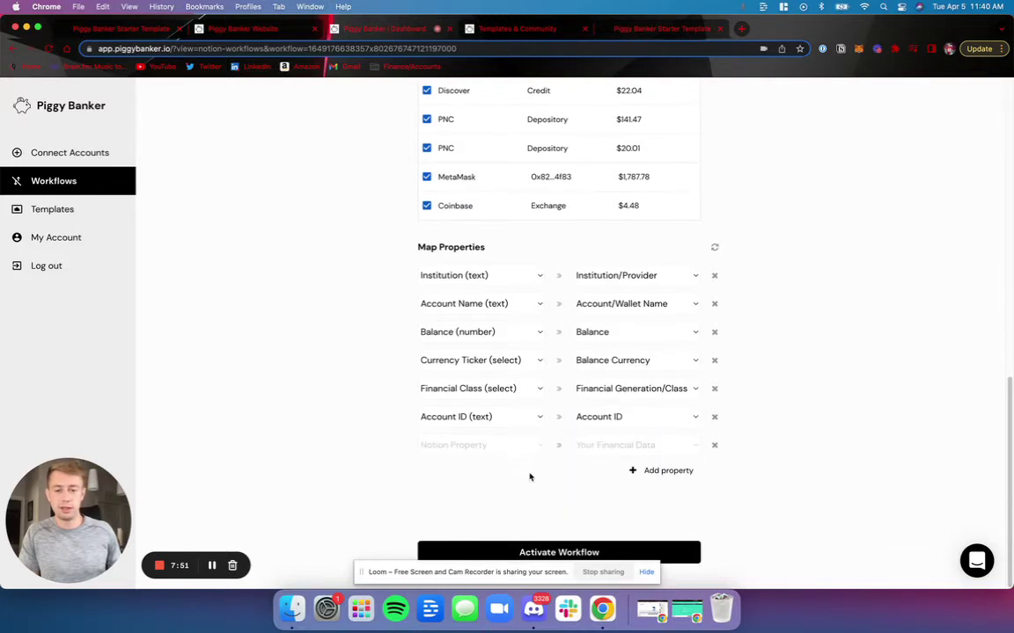
click(506, 448)
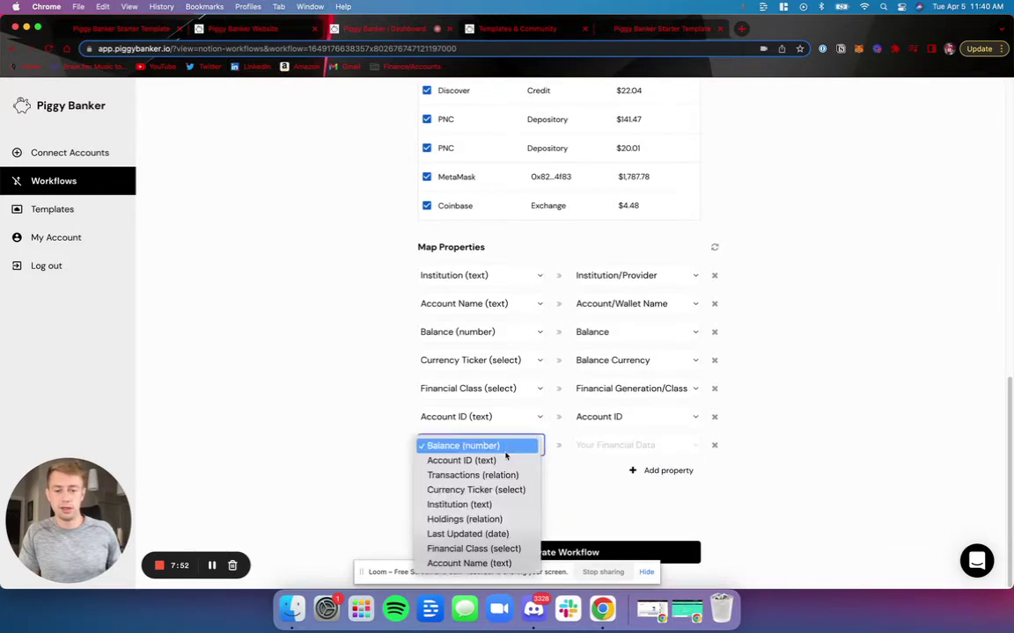
click(482, 535)
click(614, 446)
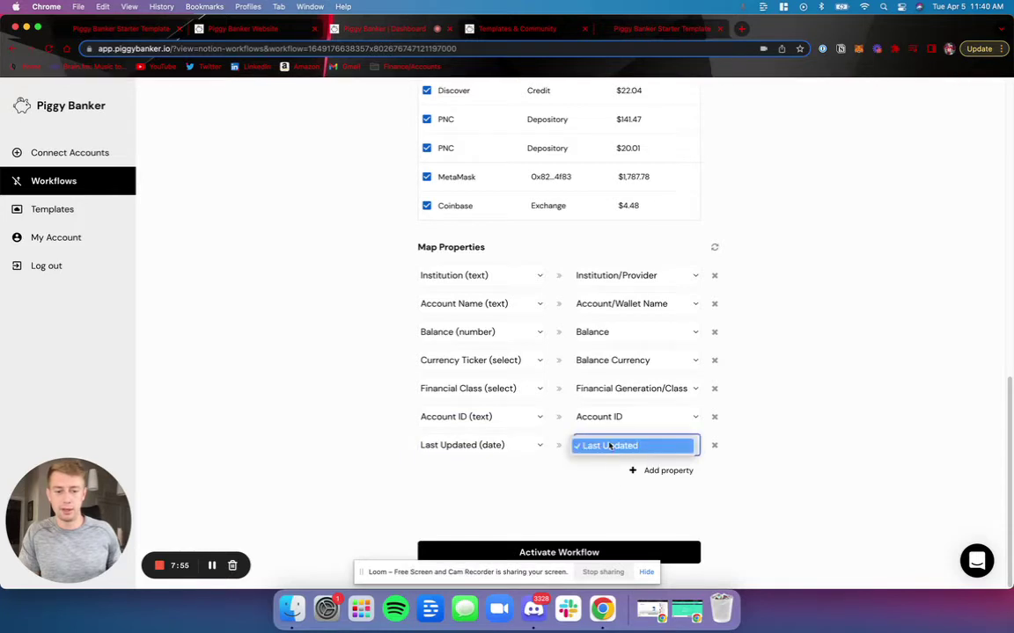
click(609, 446)
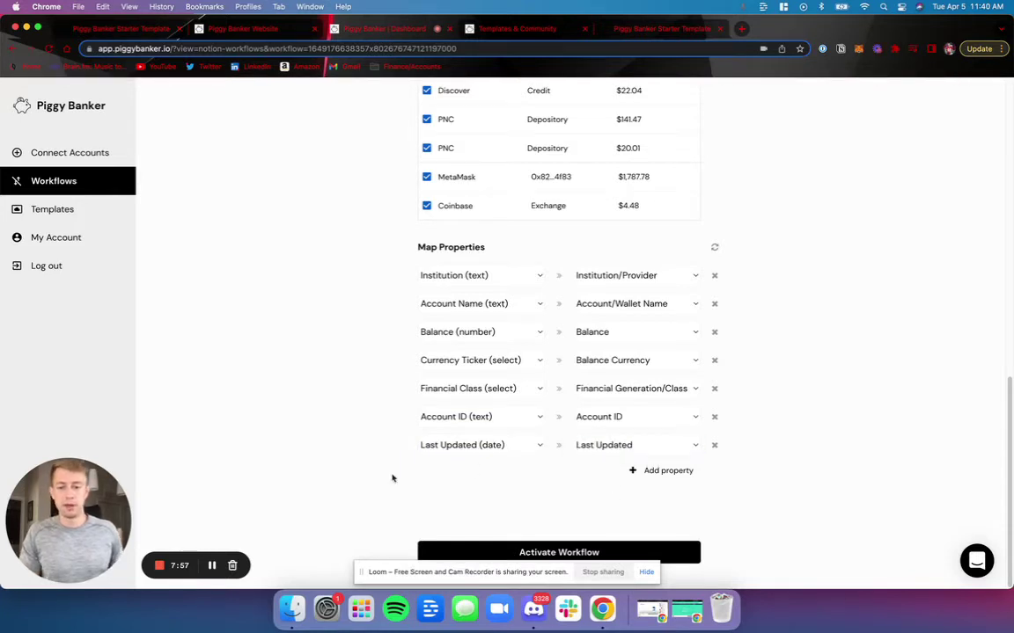
click(640, 550)
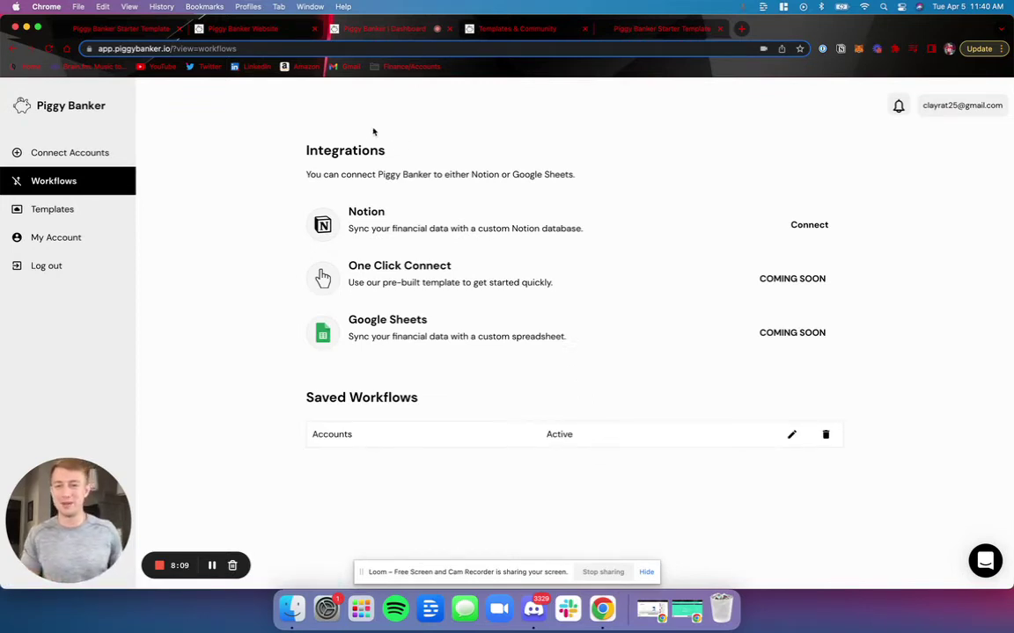
Step: Switch to the Notion starter template and examine the synced accounts and the balance sum in the Accounts table
click(111, 29)
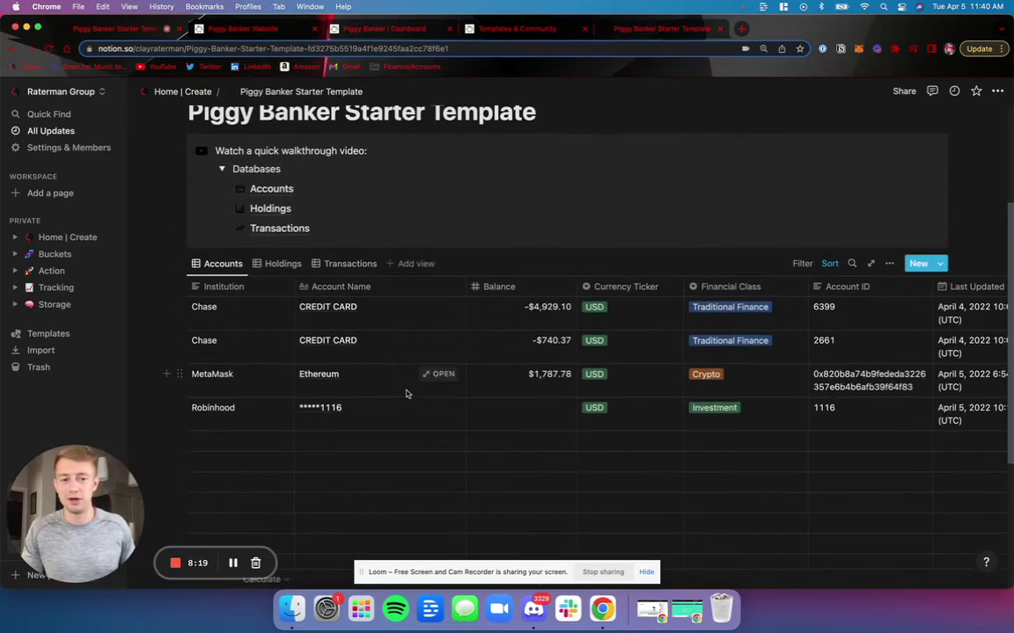
scroll(406, 395, down, 1)
scroll(405, 392, down, 1)
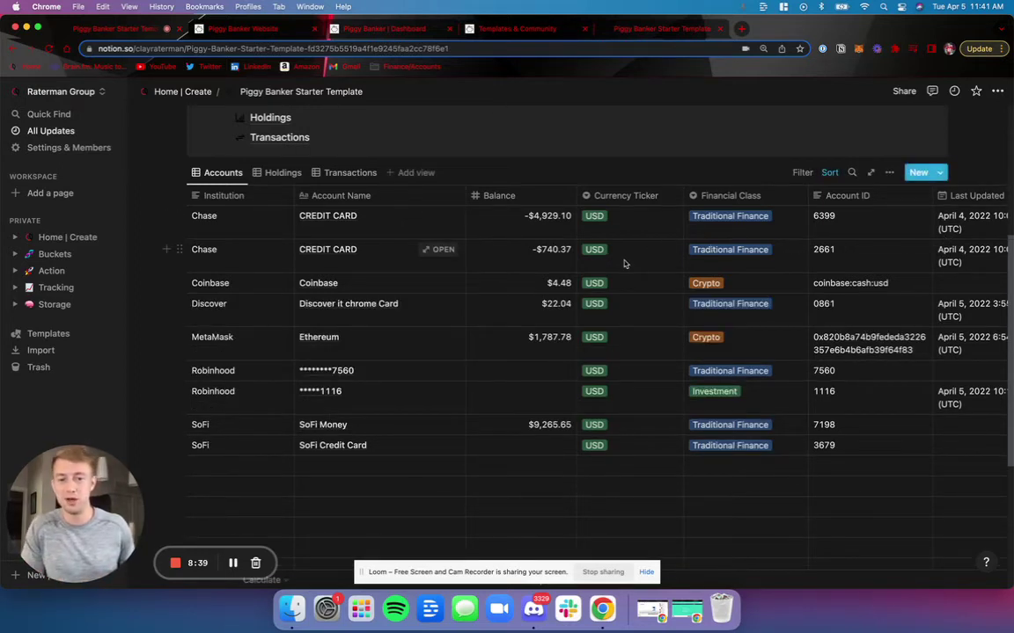
scroll(614, 261, down, 1)
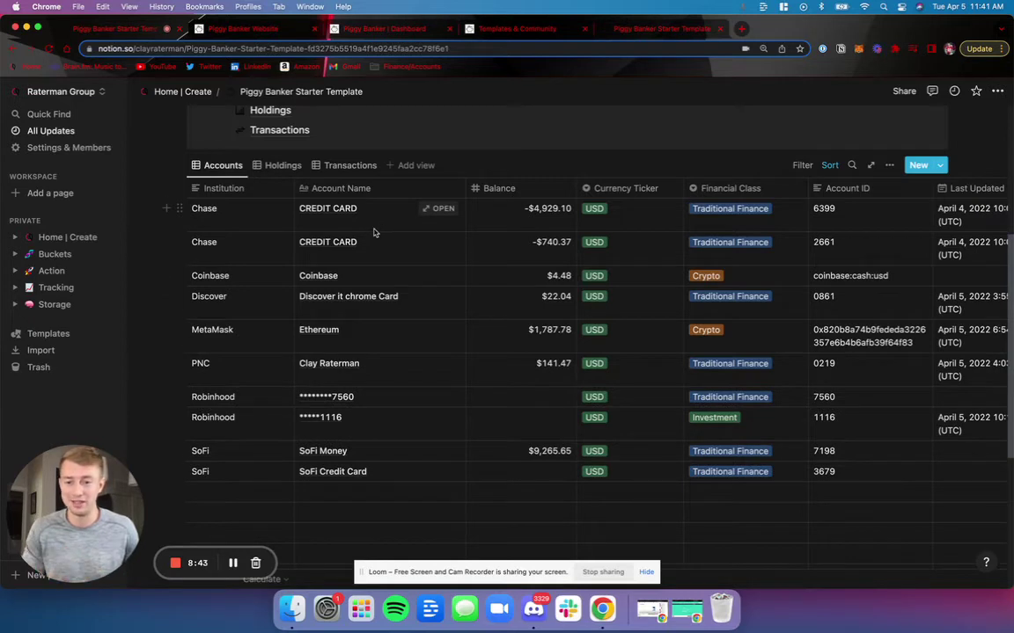
scroll(373, 232, down, 2)
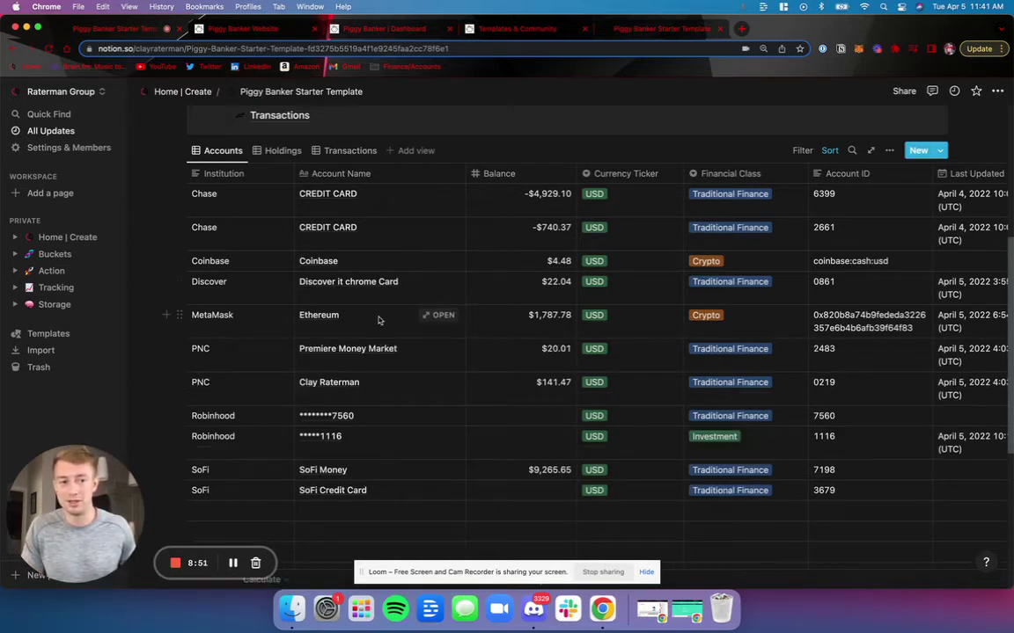
scroll(356, 319, down, 5)
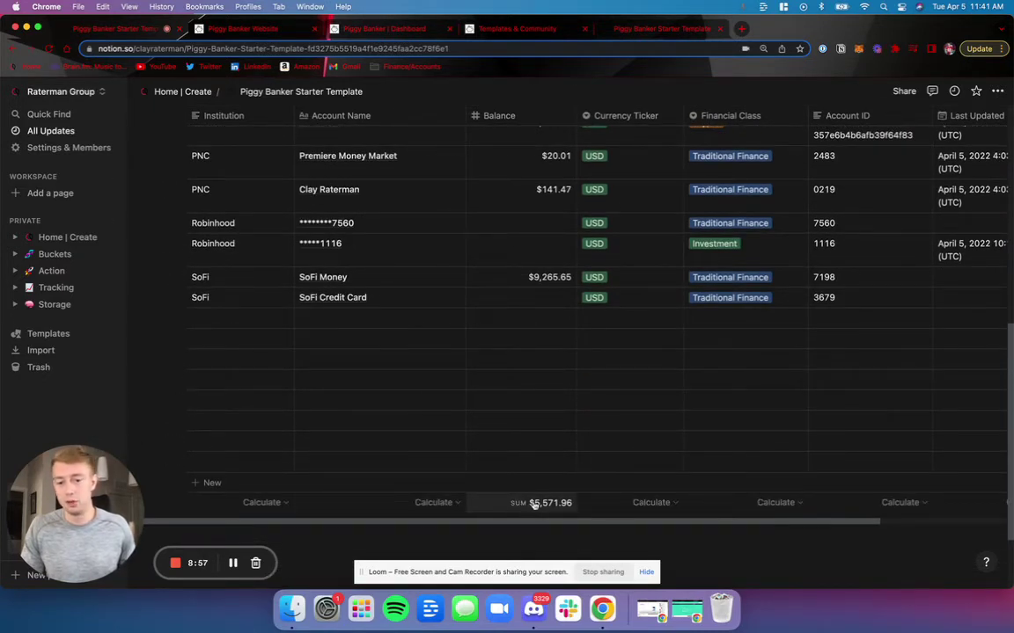
scroll(512, 422, up, 3)
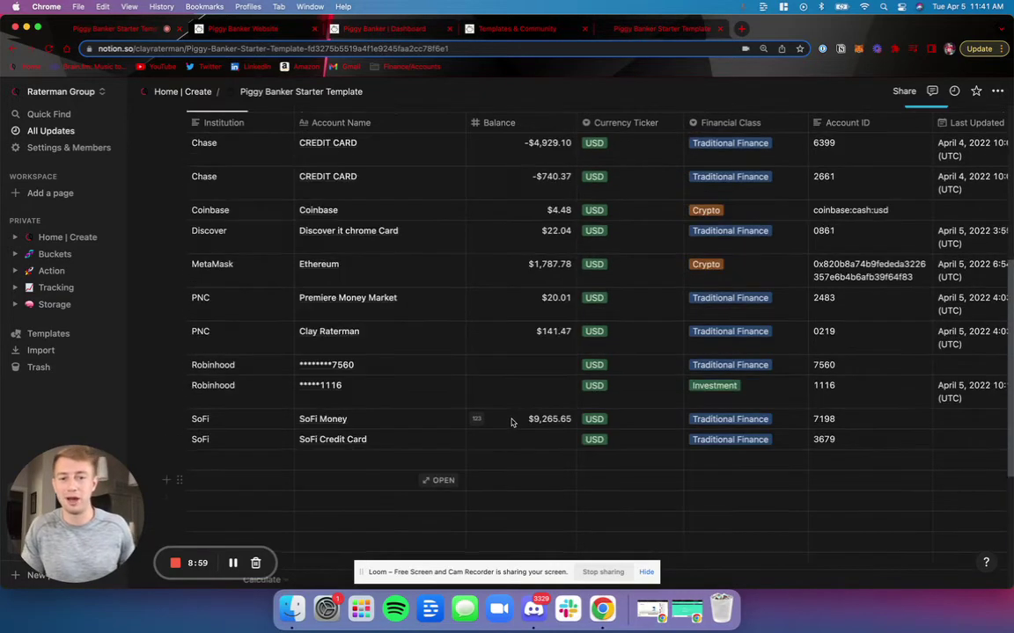
Step: Delete the empty rows below the last synced account in the Accounts table
scroll(511, 419, down, 5)
scroll(174, 359, down, 3)
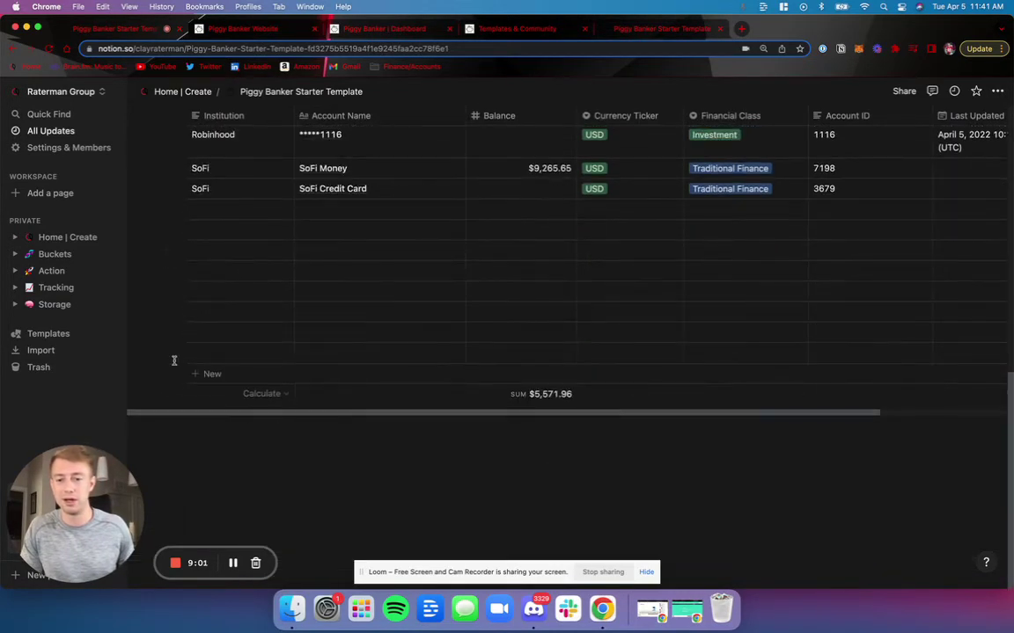
drag(169, 354, 365, 219)
scroll(430, 296, up, 5)
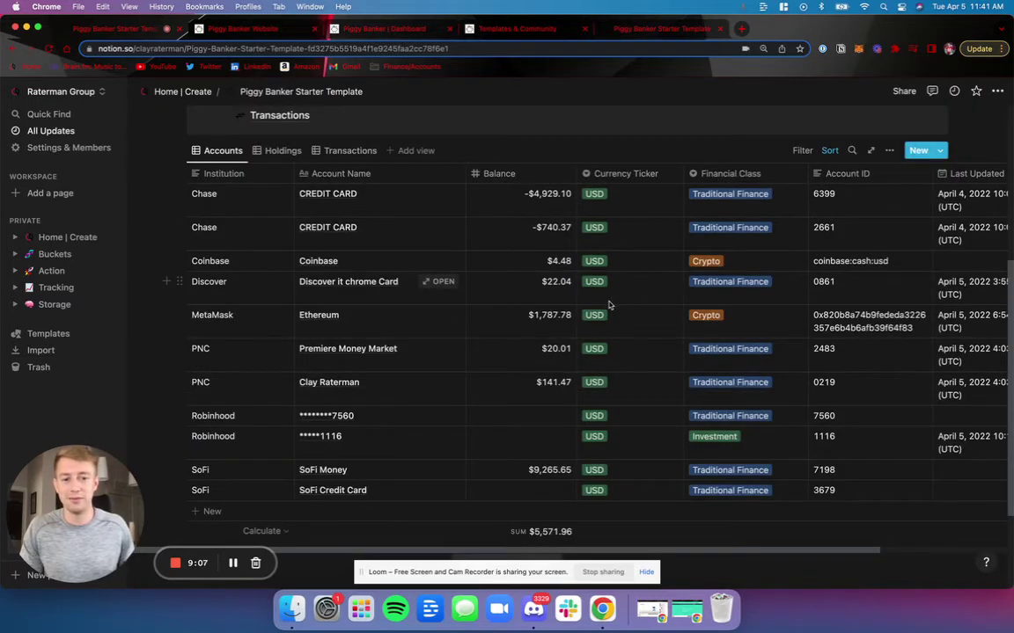
scroll(608, 306, right, 2)
scroll(608, 305, left, 2)
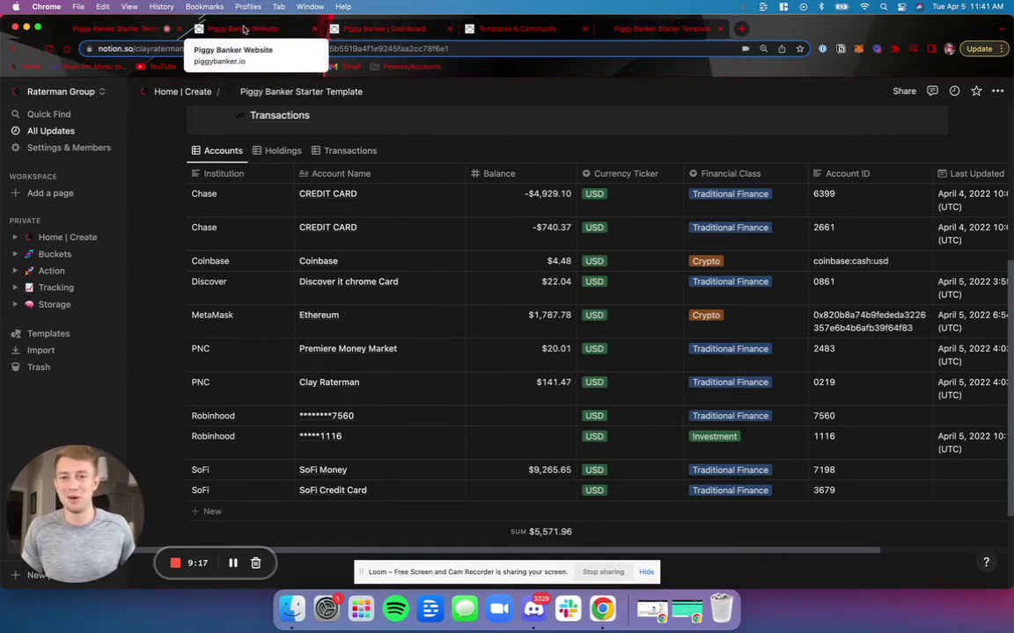
Step: Switch to the Piggy Banker dashboard and start a new workflow with the Notion integration
click(384, 29)
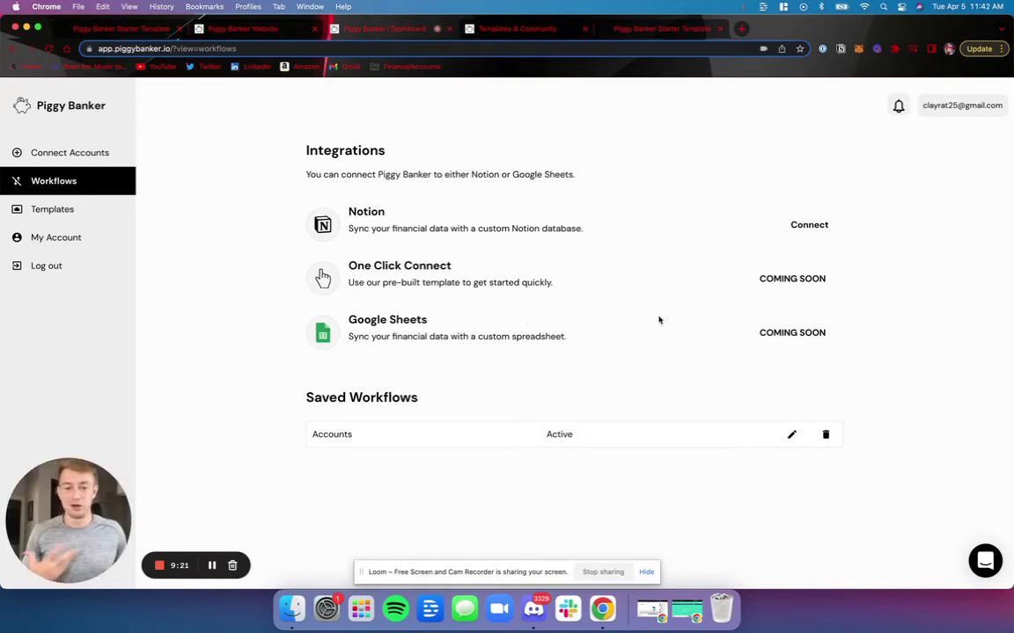
click(808, 225)
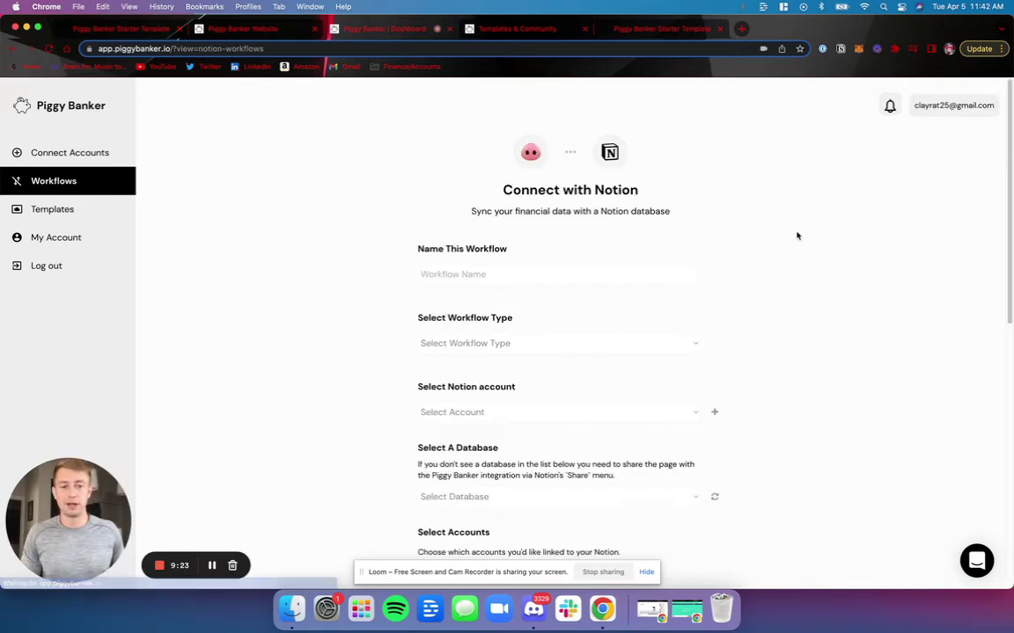
scroll(566, 263, down, 5)
scroll(520, 210, up, 2)
scroll(486, 192, up, 3)
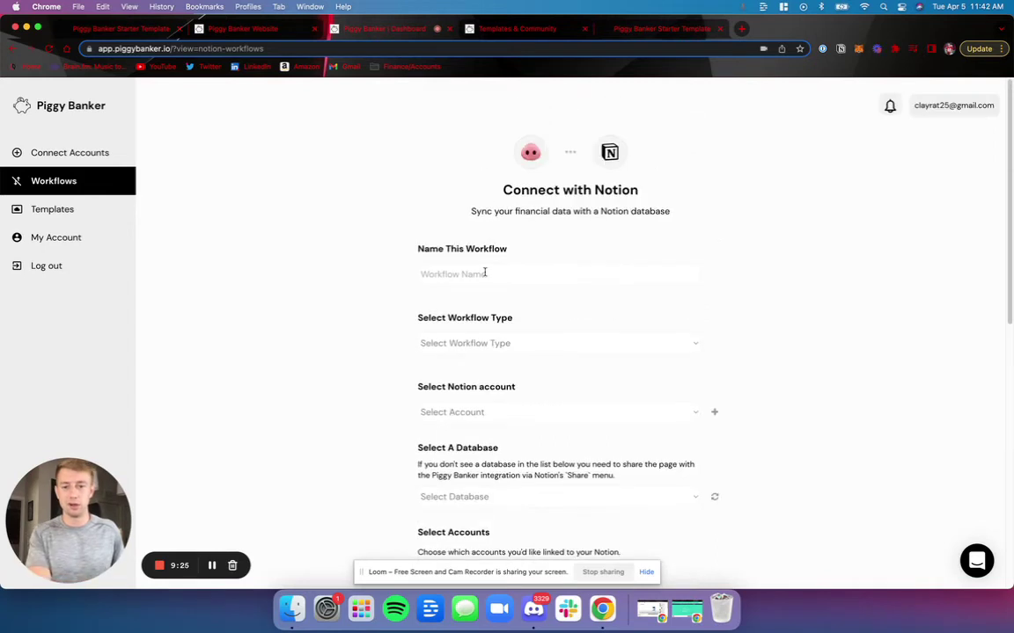
Step: Name the new workflow Holdings and set its workflow type to Holdings
click(484, 273)
text(Holdings)
click(471, 344)
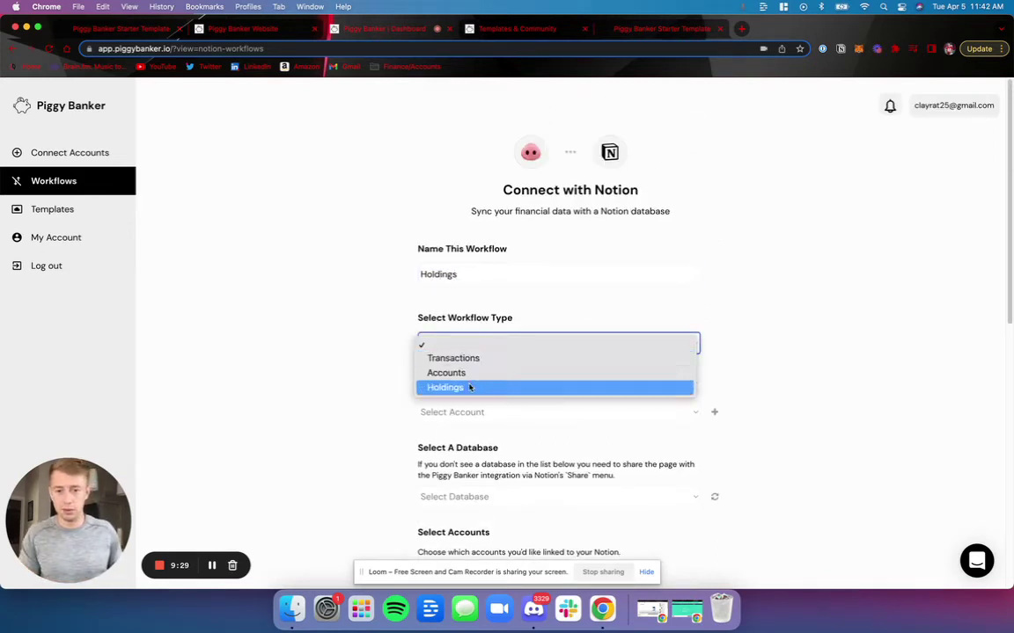
click(467, 387)
Step: Choose the Raterman Group Notion account and its Holdings database for the workflow
scroll(480, 369, down, 1)
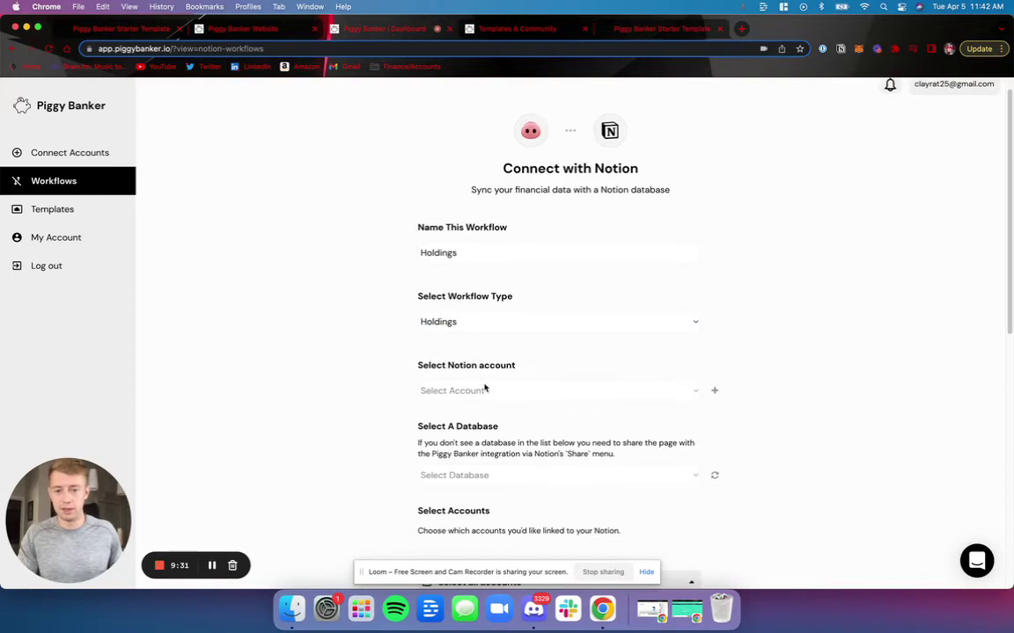
scroll(491, 386, down, 3)
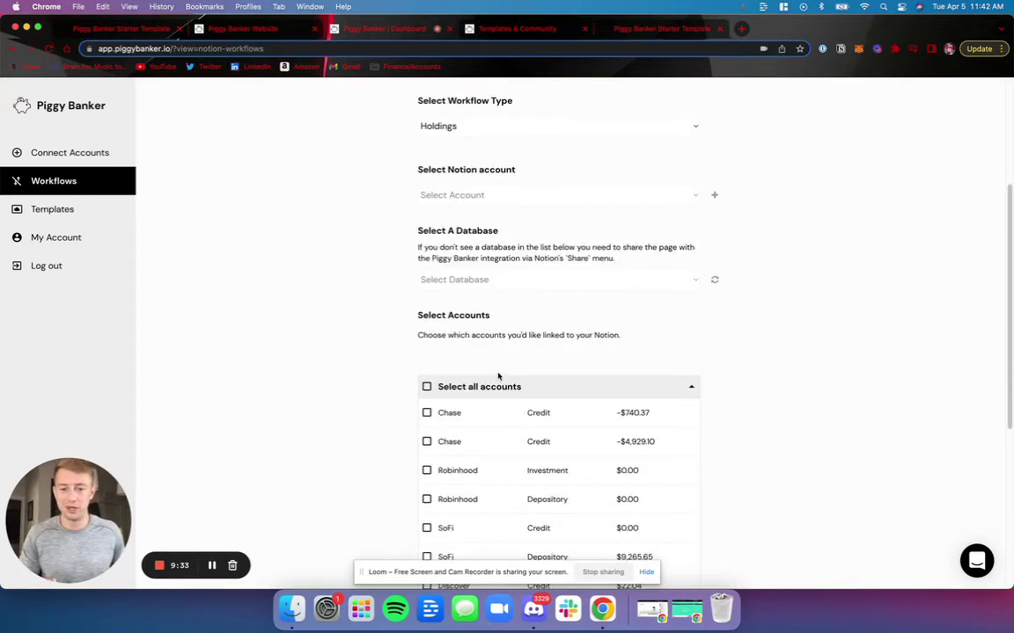
click(484, 195)
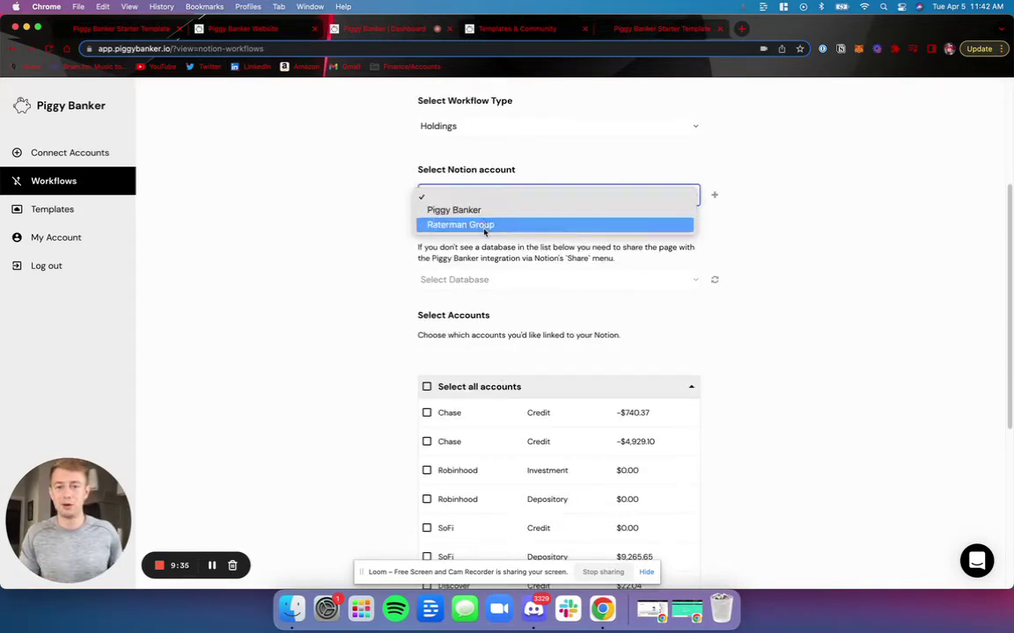
click(484, 226)
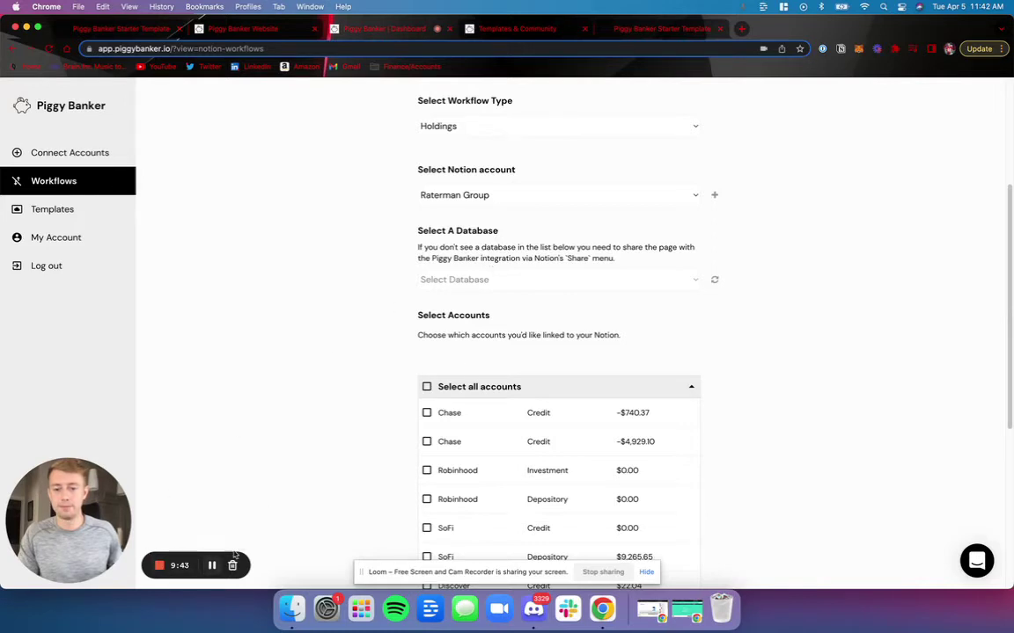
scroll(448, 330, down, 3)
click(469, 145)
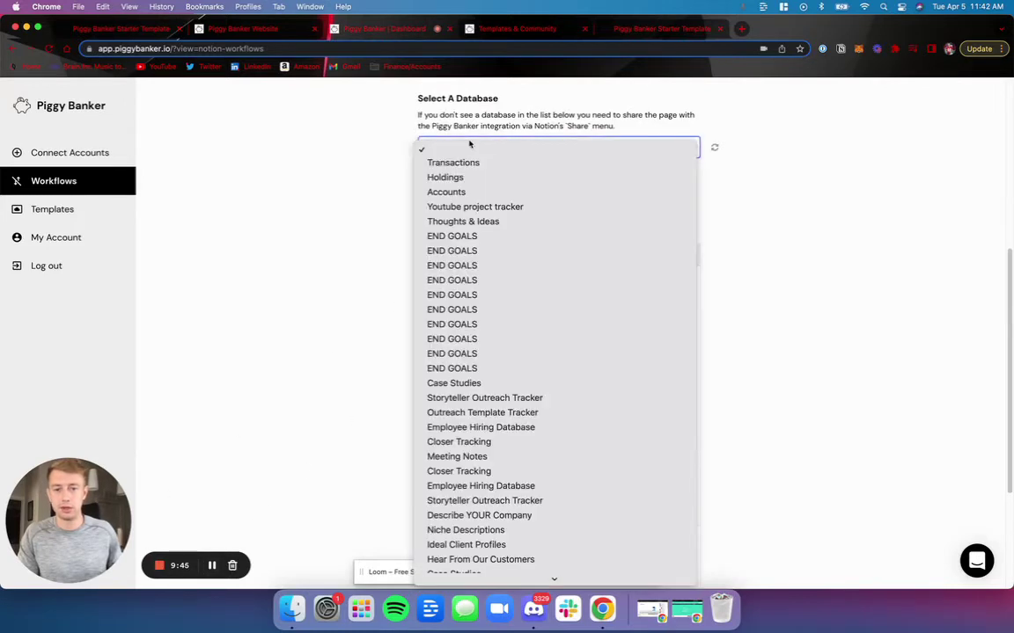
click(470, 179)
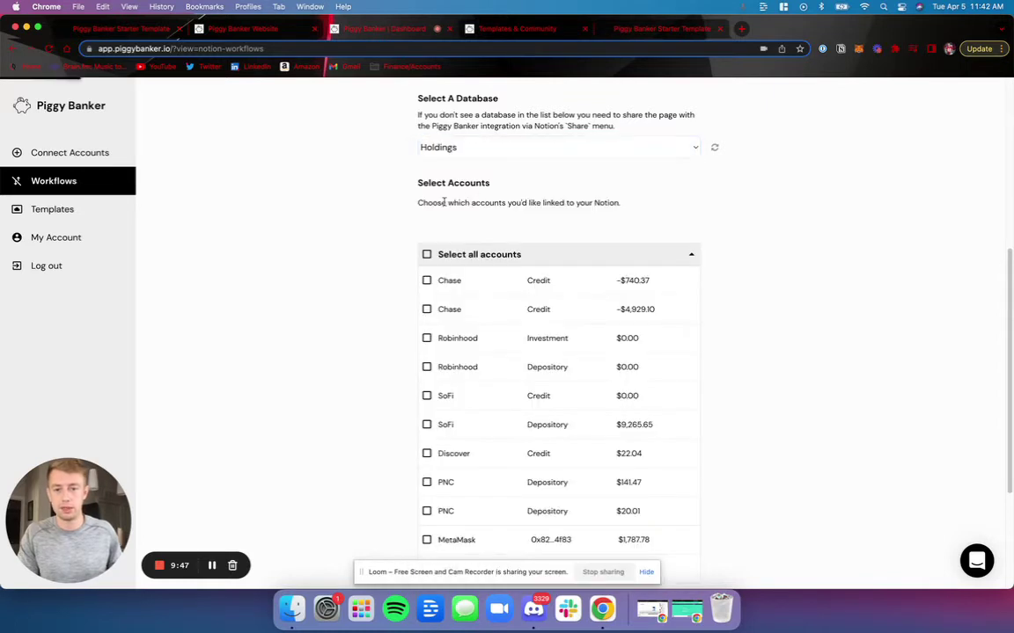
Step: Select all linked financial accounts for the Holdings workflow
scroll(418, 220, down, 1)
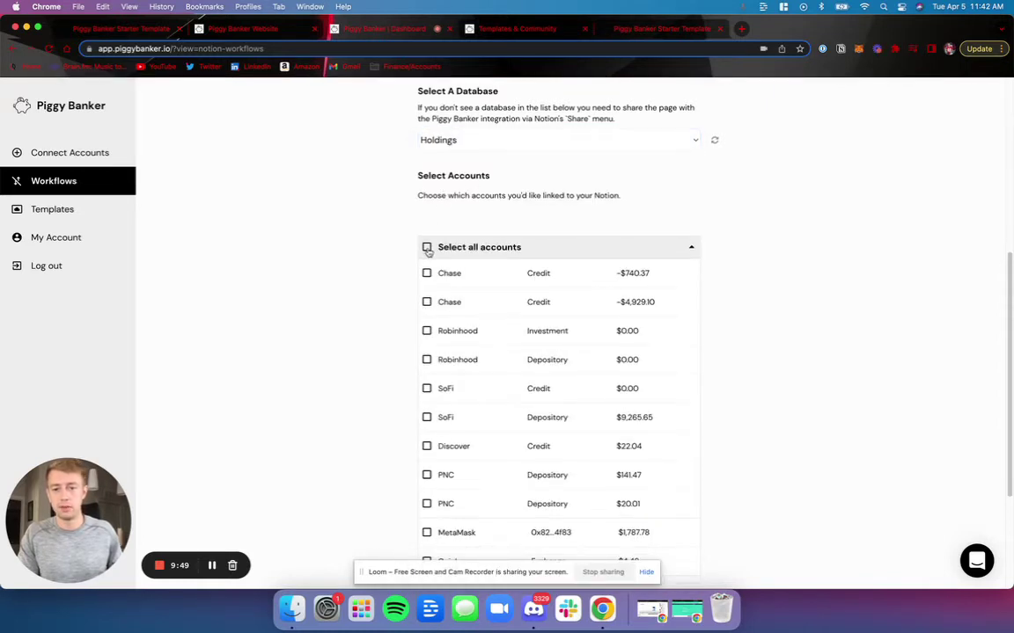
click(427, 248)
scroll(574, 249, down, 3)
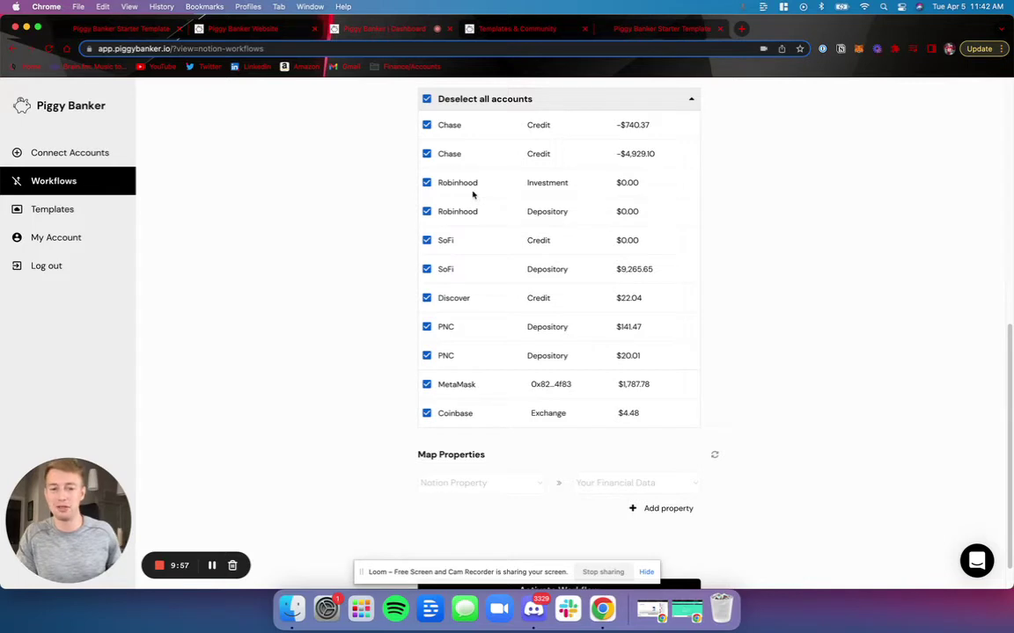
Step: Map the Notion property Ticker (select) to Currency/Ticker in the financial data
scroll(440, 268, down, 1)
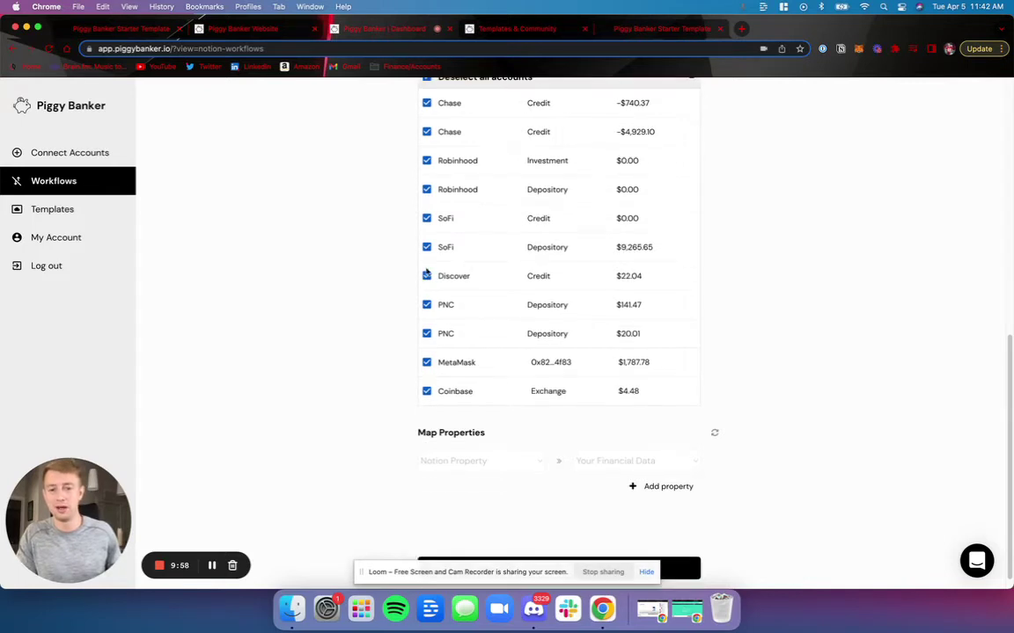
click(486, 464)
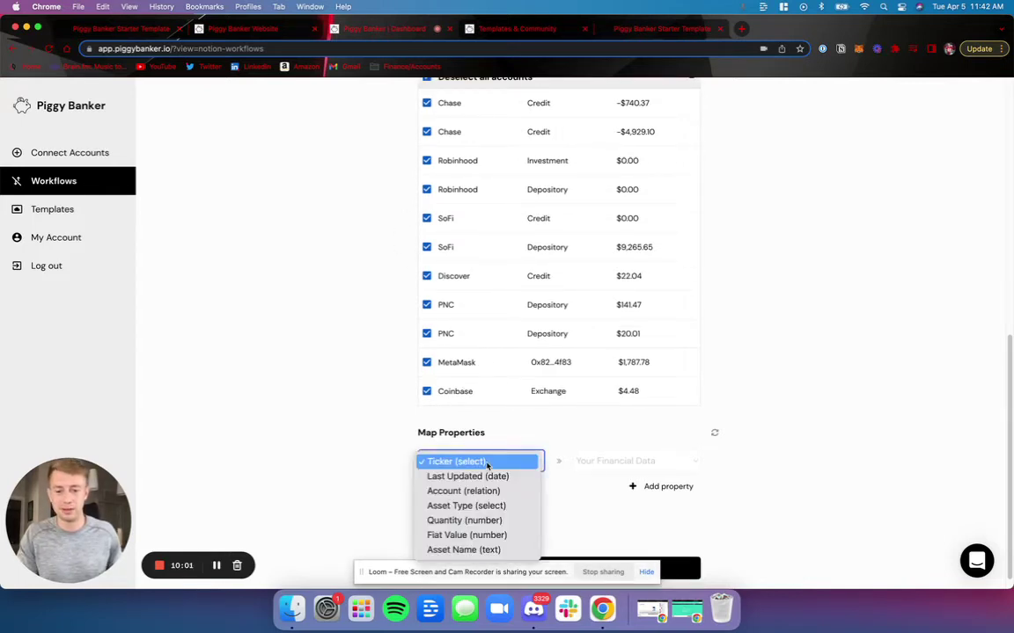
click(485, 463)
click(588, 463)
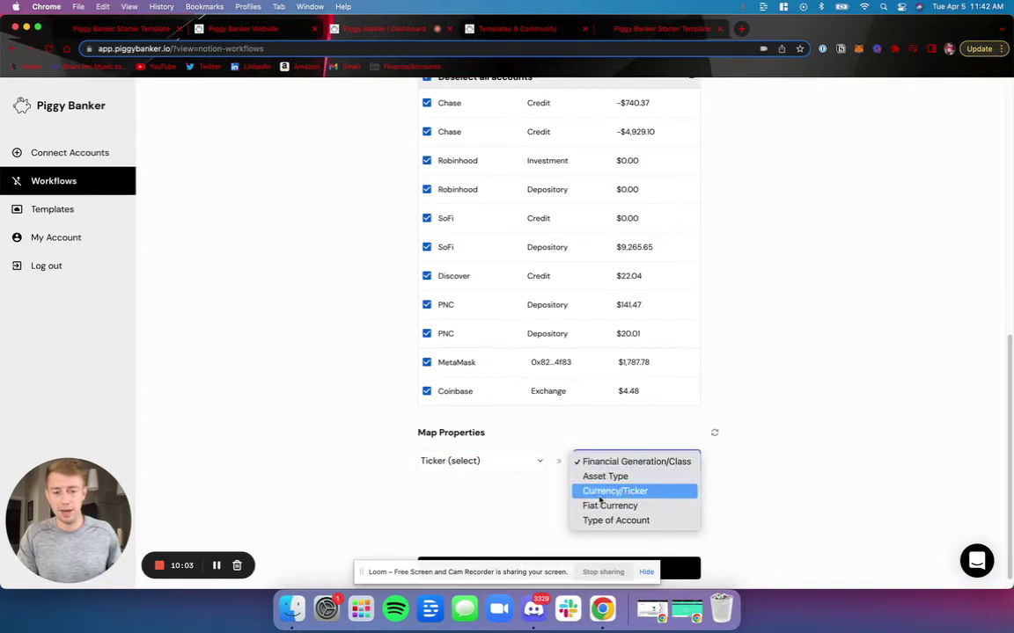
click(600, 498)
Step: Add a property mapping from Last Updated (date) to Last Updated in the Holdings workflow
scroll(616, 484, down, 1)
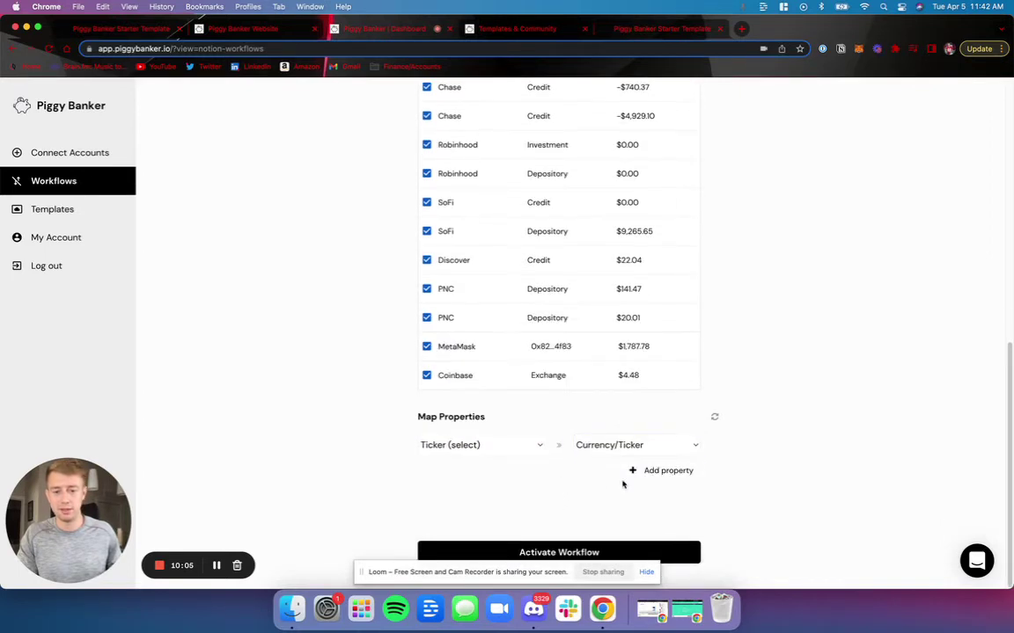
click(632, 471)
scroll(615, 478, down, 1)
click(528, 445)
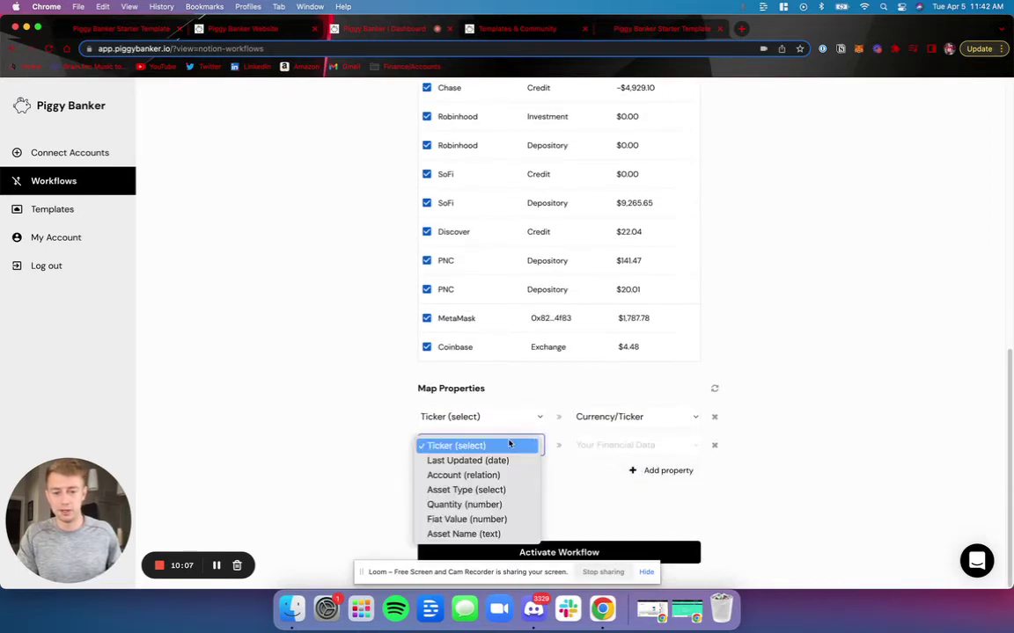
click(467, 460)
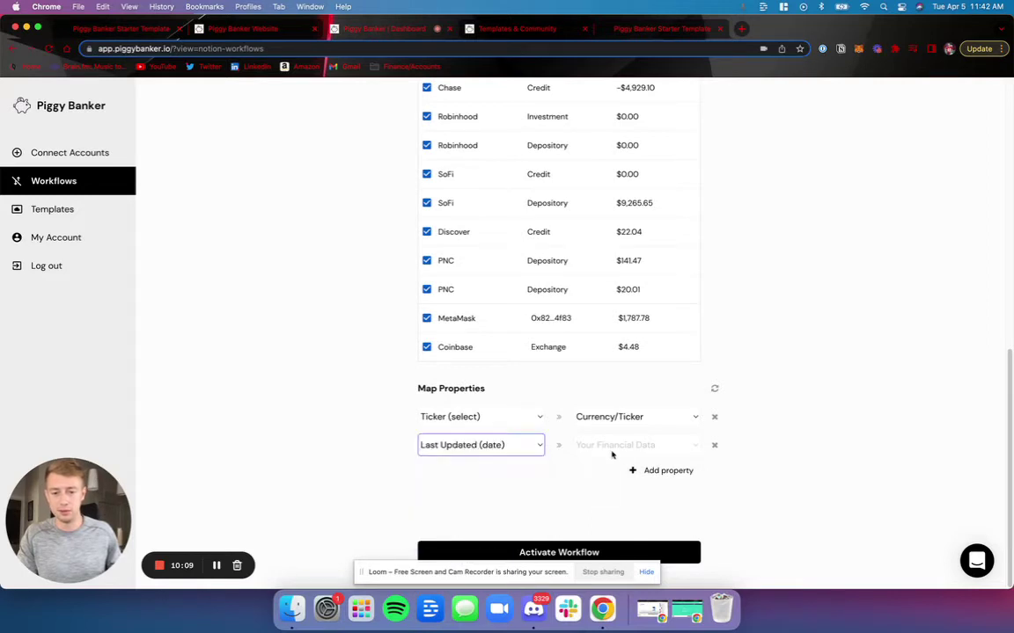
click(606, 446)
click(604, 446)
Step: Add a property mapping from Asset Type (select) to Asset Type
click(656, 471)
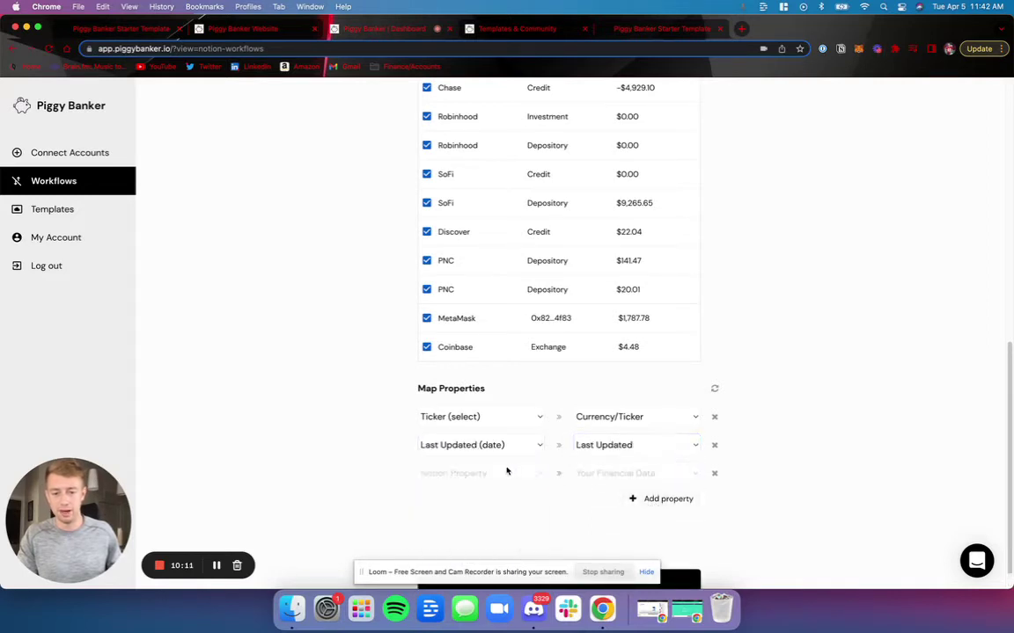
click(479, 474)
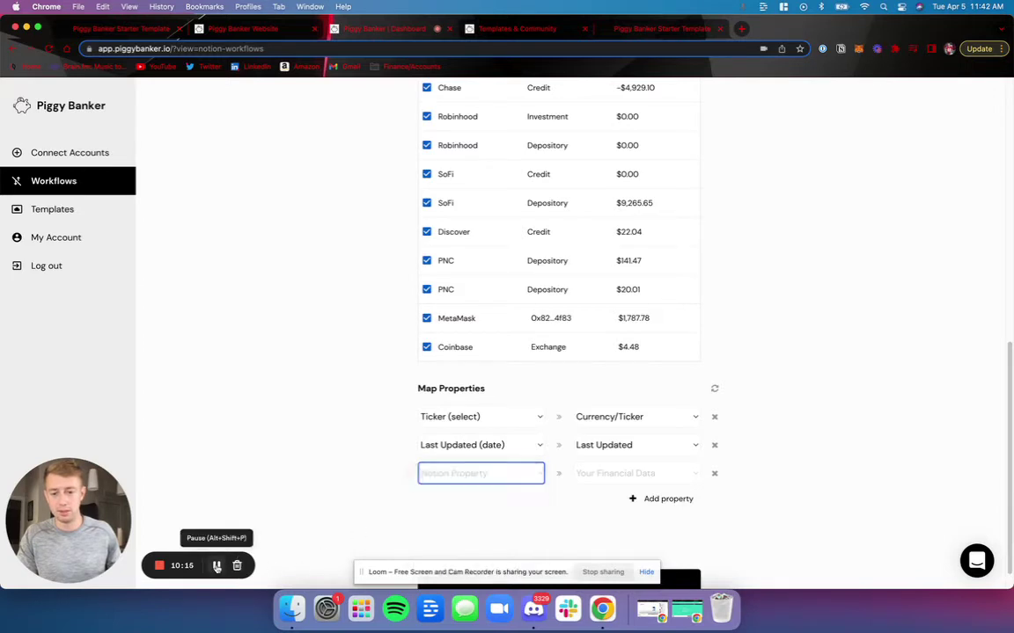
click(480, 473)
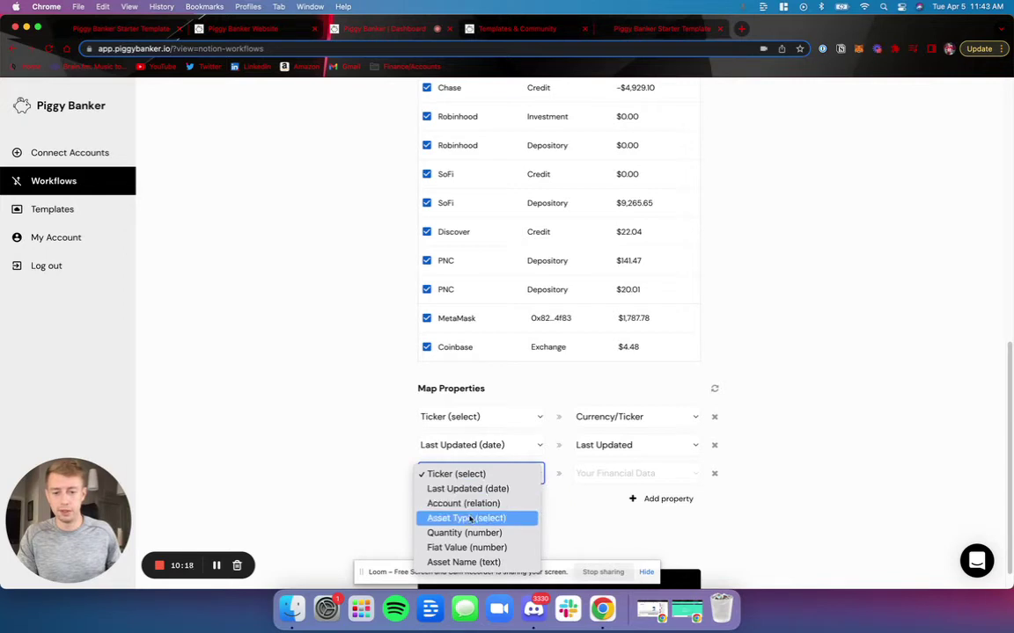
click(470, 519)
click(591, 475)
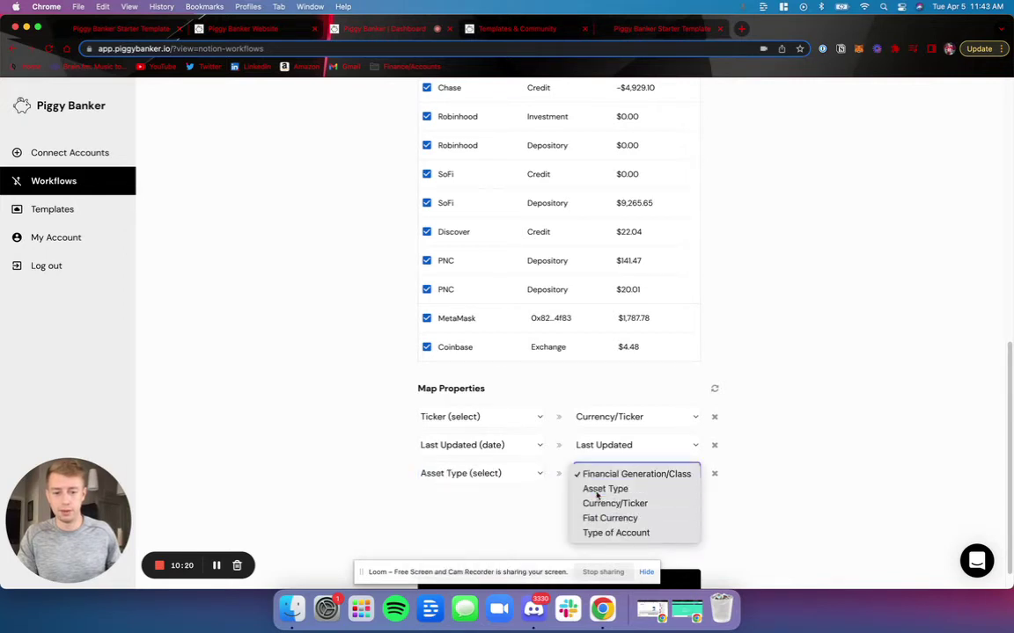
scroll(616, 498, down, 1)
Step: Add a property mapping from Quantity (number) to Quantity
click(653, 475)
click(459, 480)
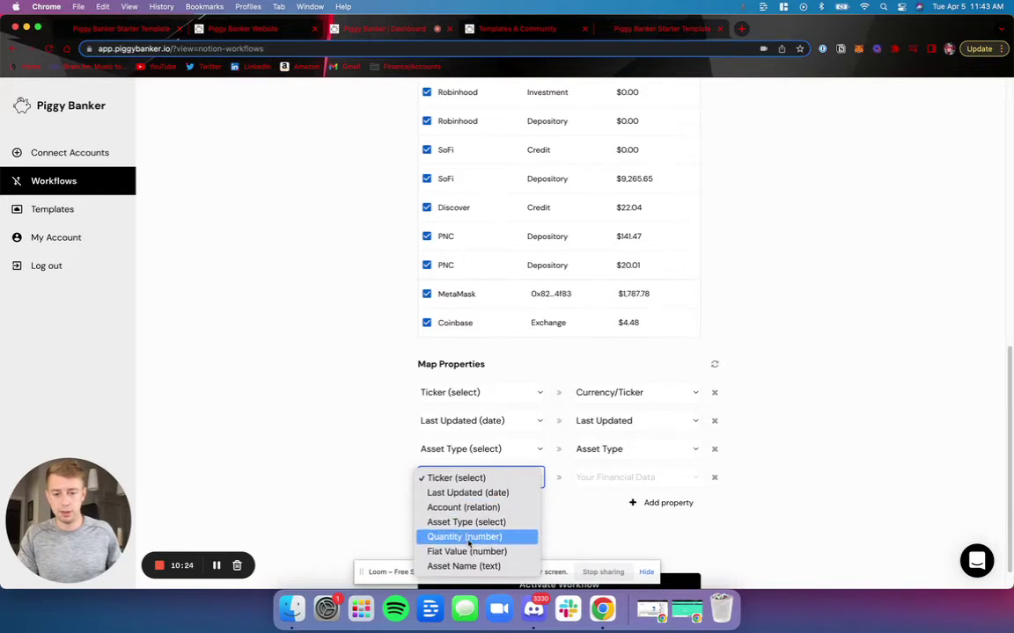
click(468, 537)
click(603, 478)
click(600, 491)
Step: Add a property mapping from Fiat Value (number) to Amount
click(654, 502)
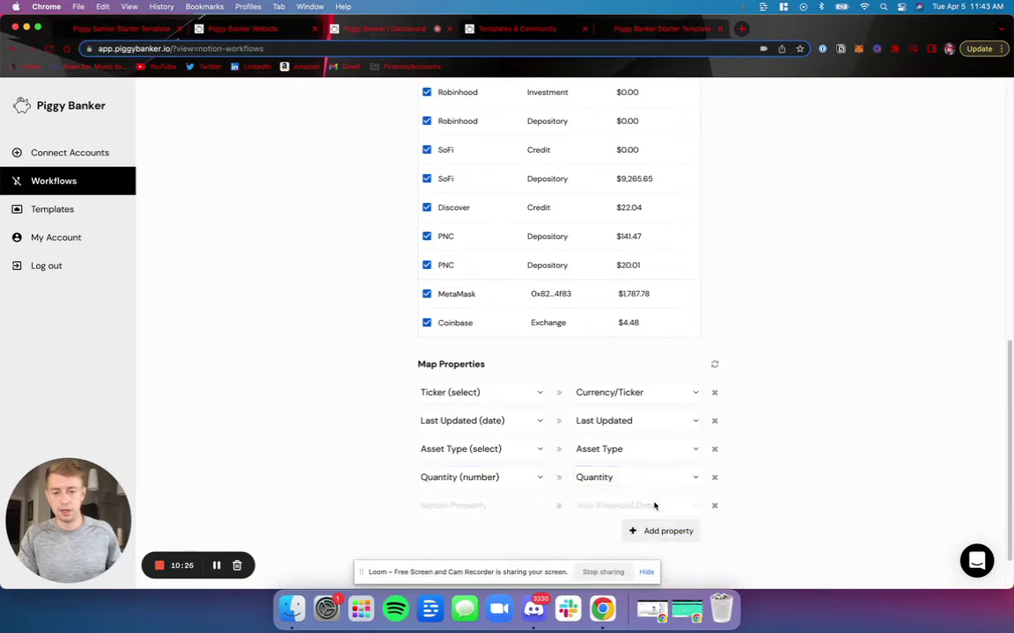
scroll(616, 501, down, 1)
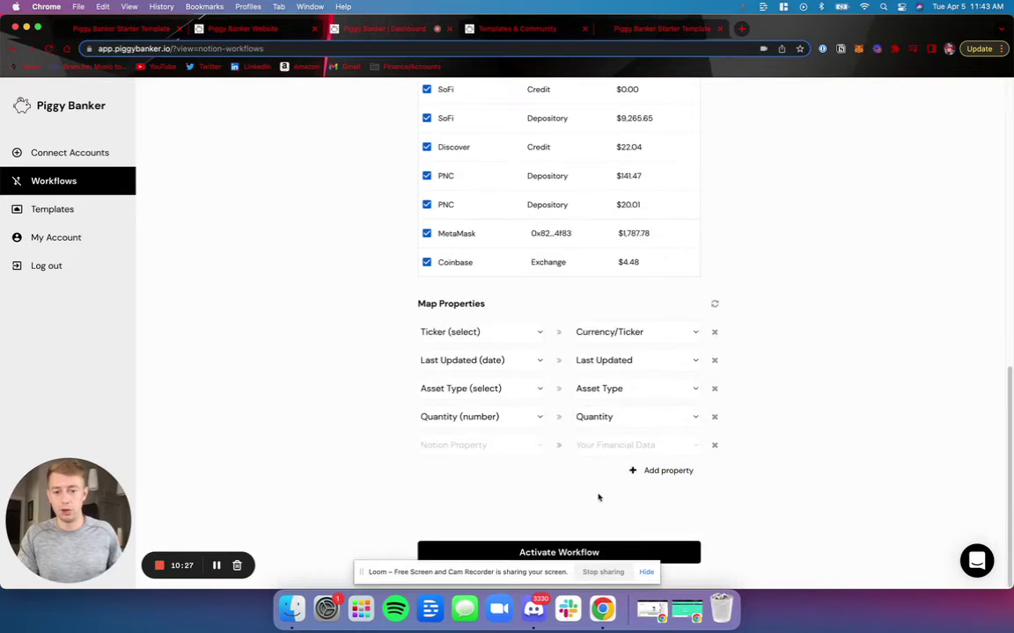
click(492, 446)
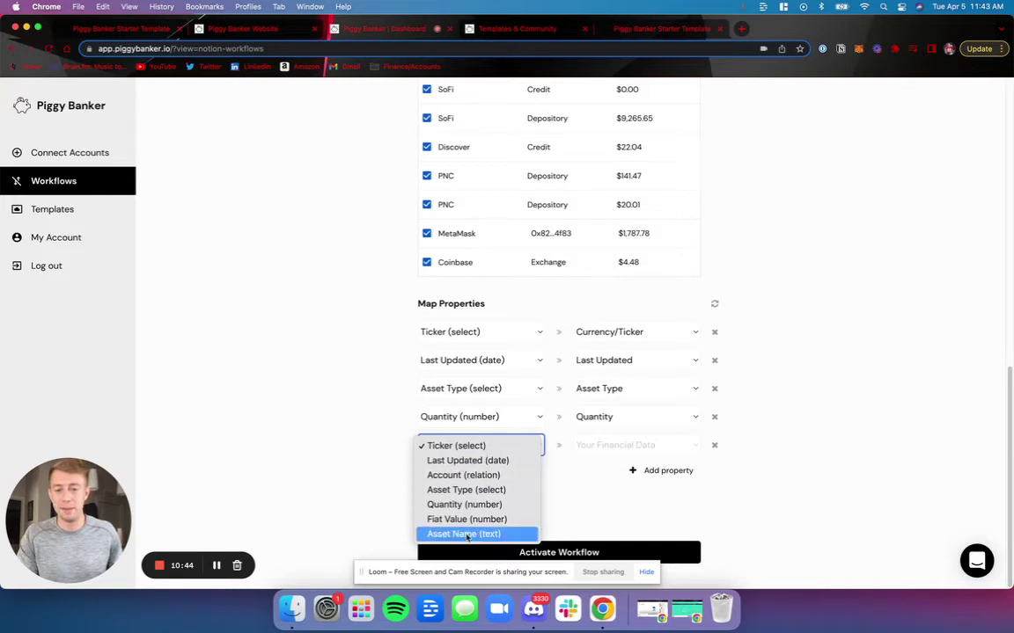
click(464, 520)
click(605, 447)
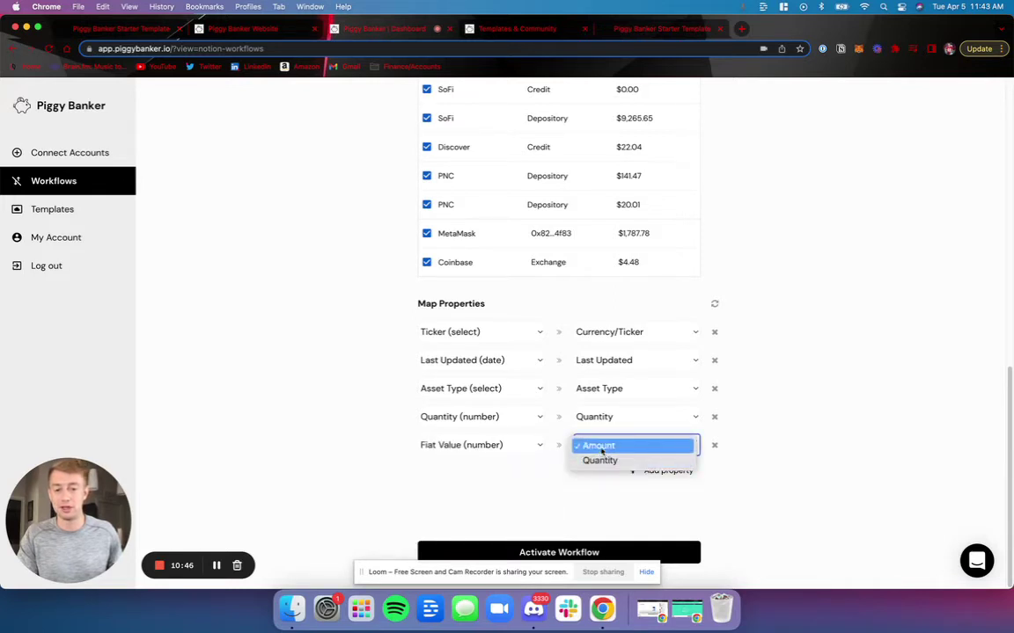
click(602, 447)
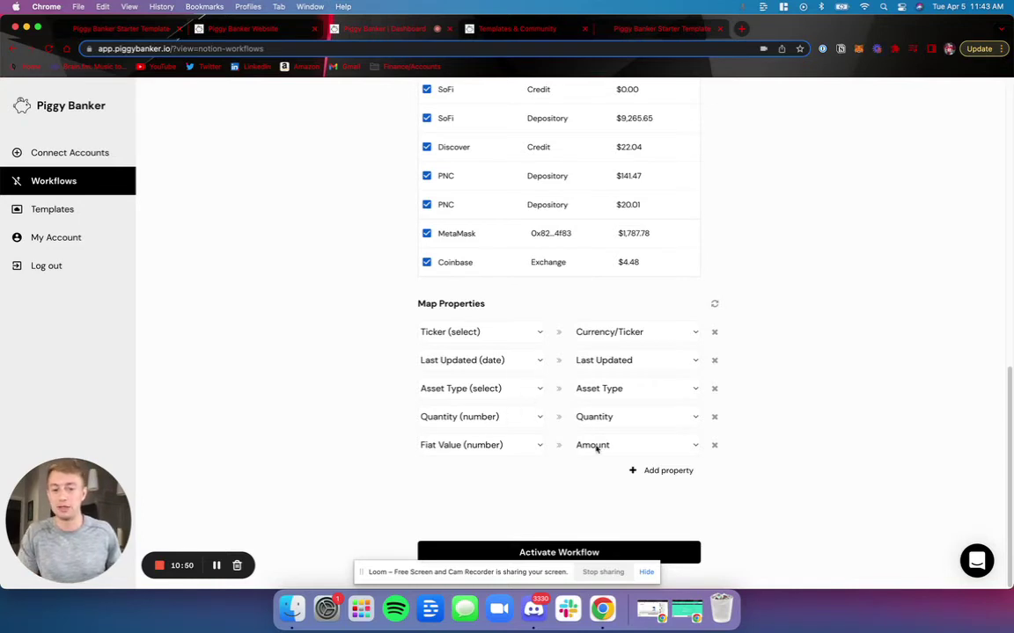
Step: Add a property mapping from Asset Name (text) to Asset Name
click(665, 471)
scroll(482, 457, down, 1)
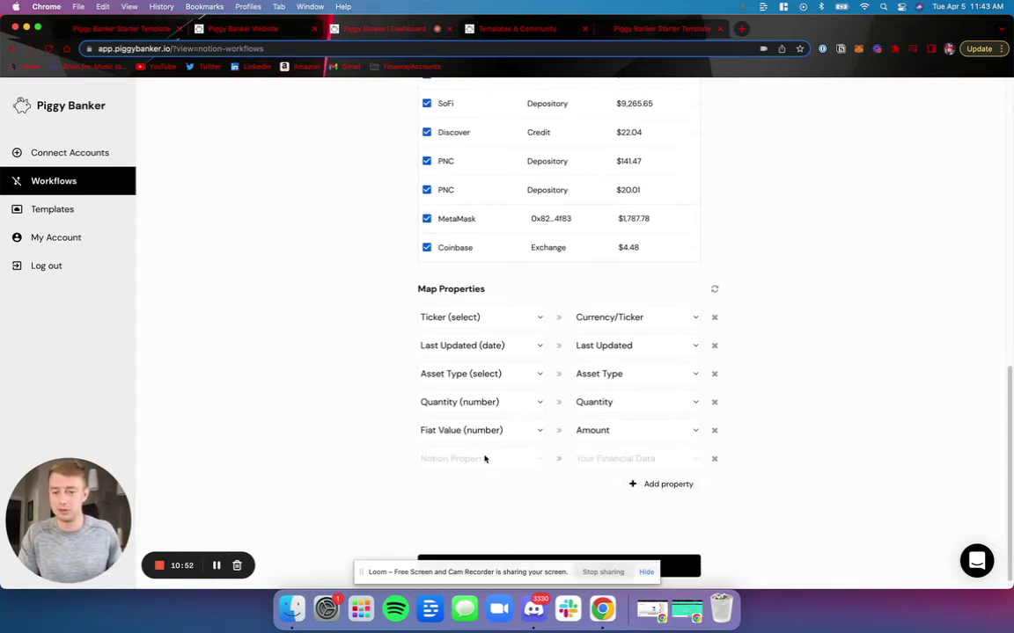
click(482, 459)
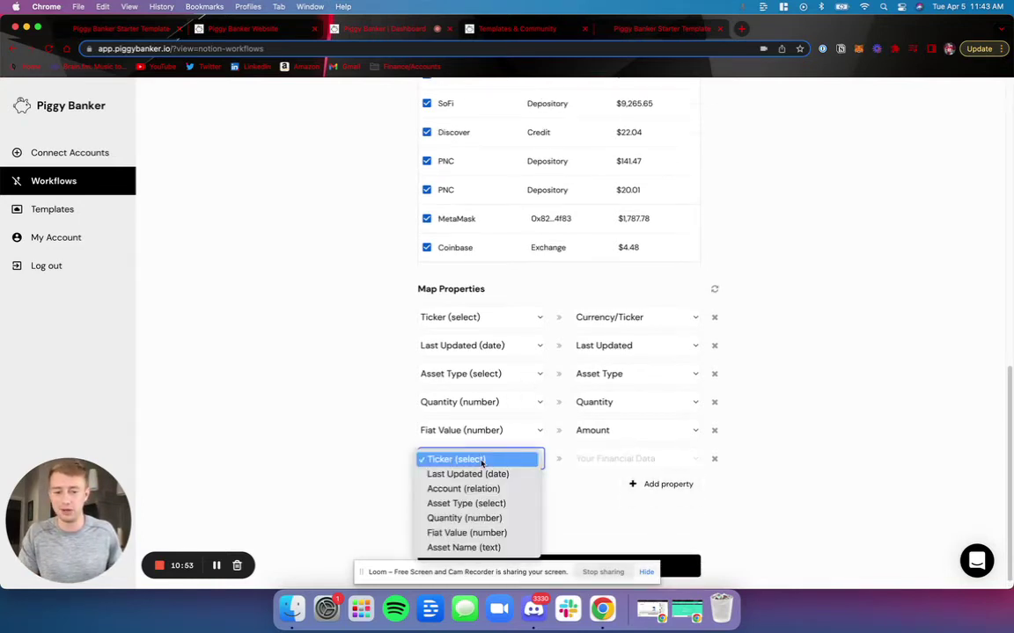
click(464, 547)
click(607, 459)
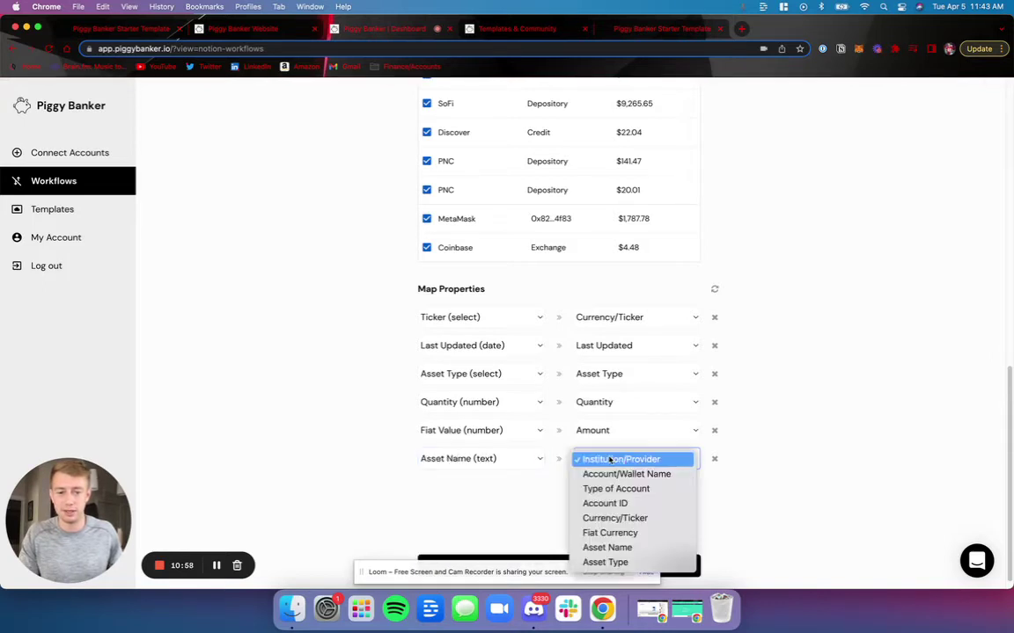
click(611, 547)
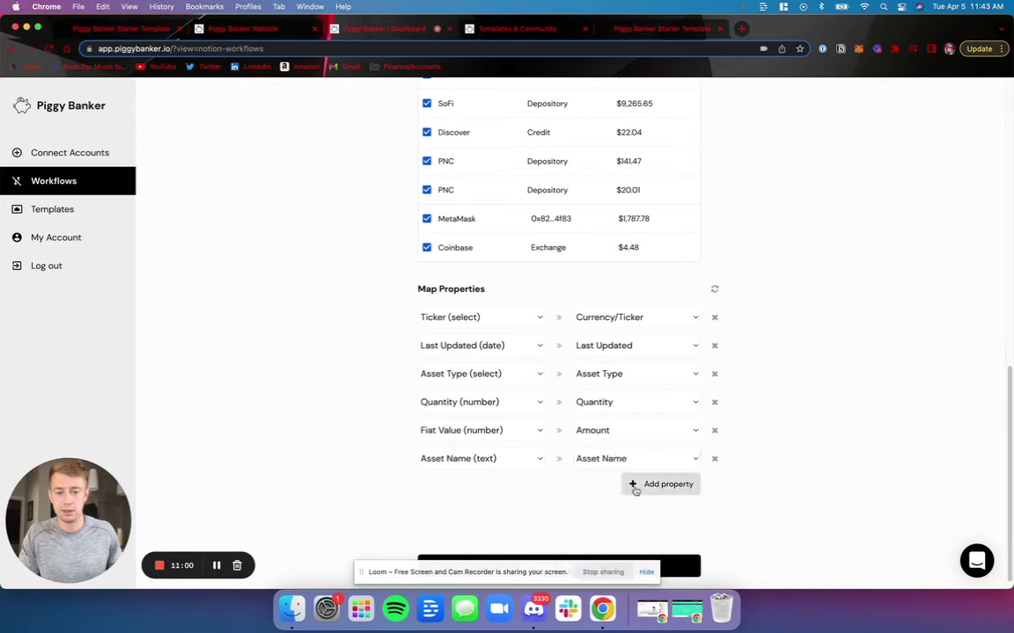
Step: Add a property mapping from Account (relation) to Account
click(633, 484)
click(517, 485)
scroll(493, 510, down, 1)
click(326, 512)
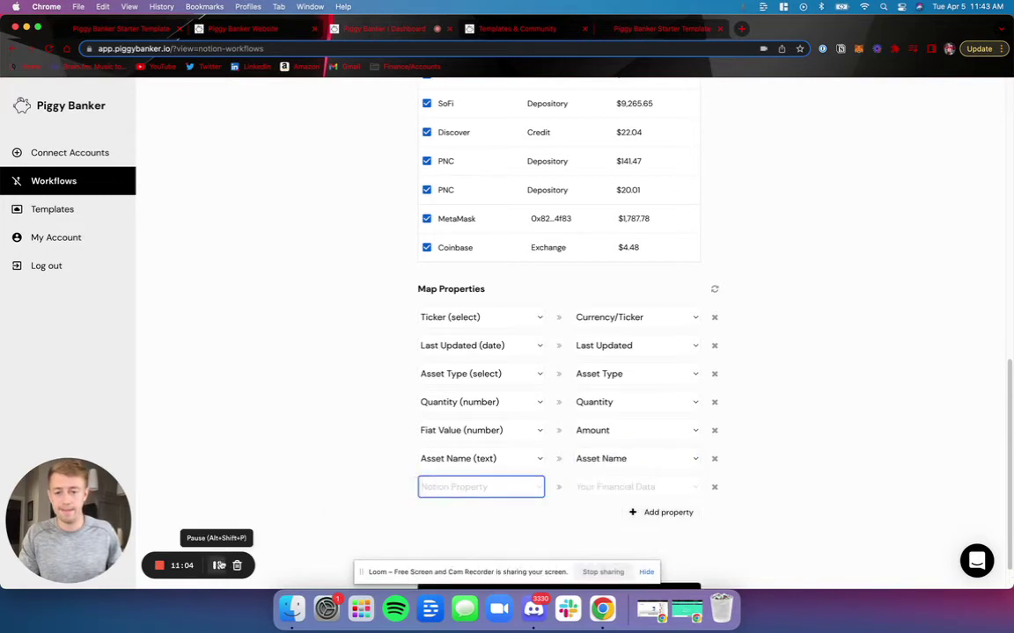
scroll(195, 507, down, 1)
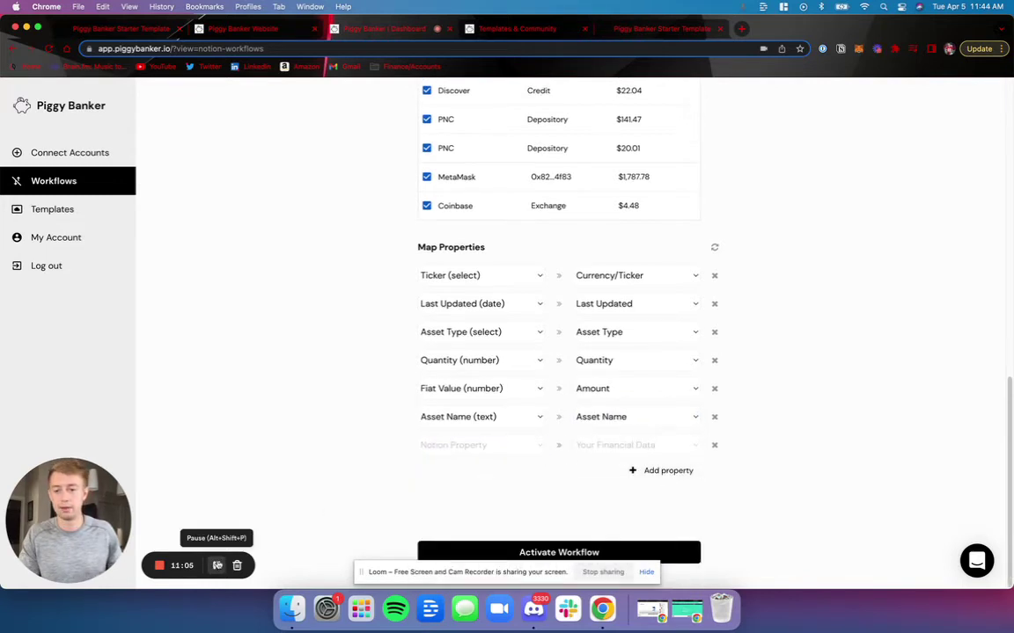
click(480, 446)
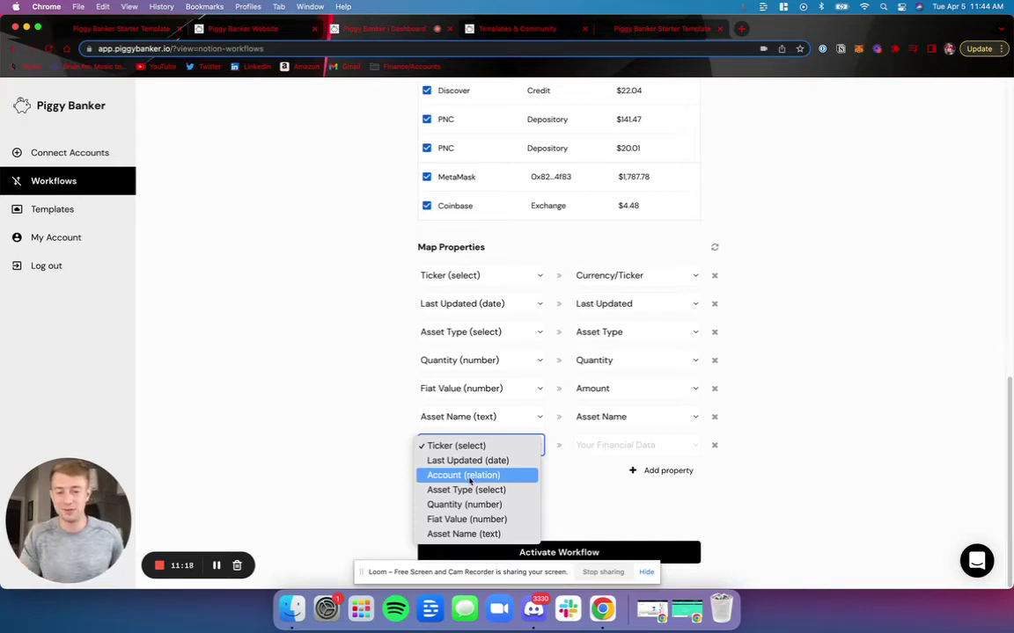
click(468, 478)
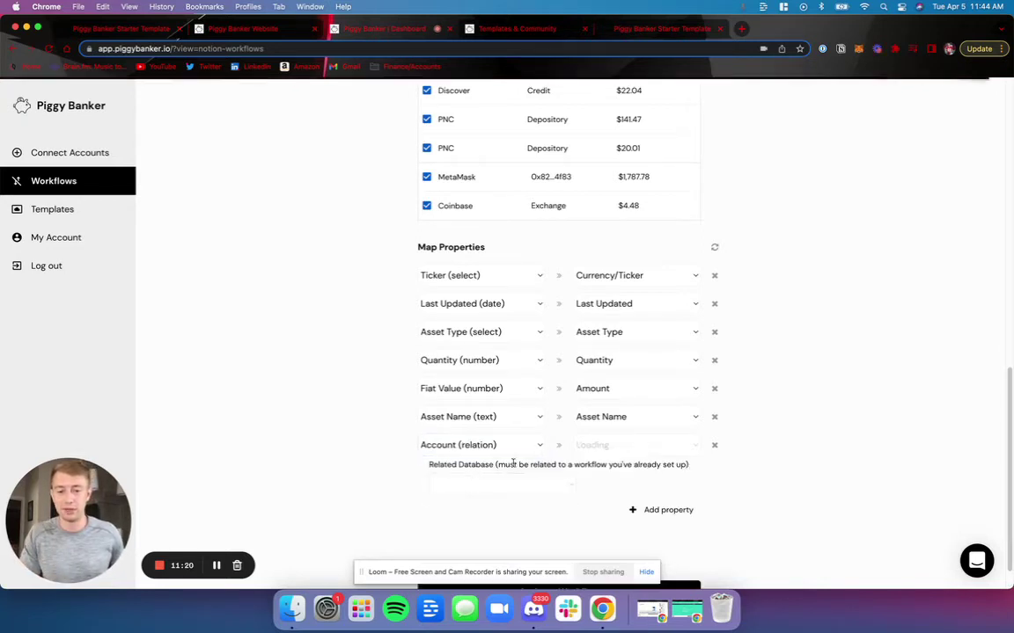
click(593, 446)
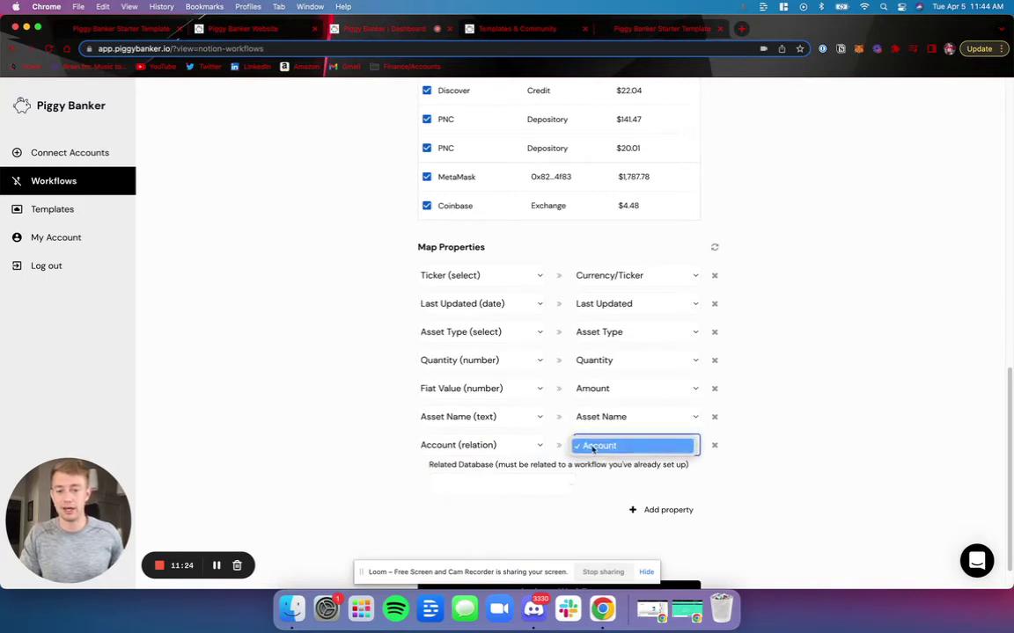
click(593, 446)
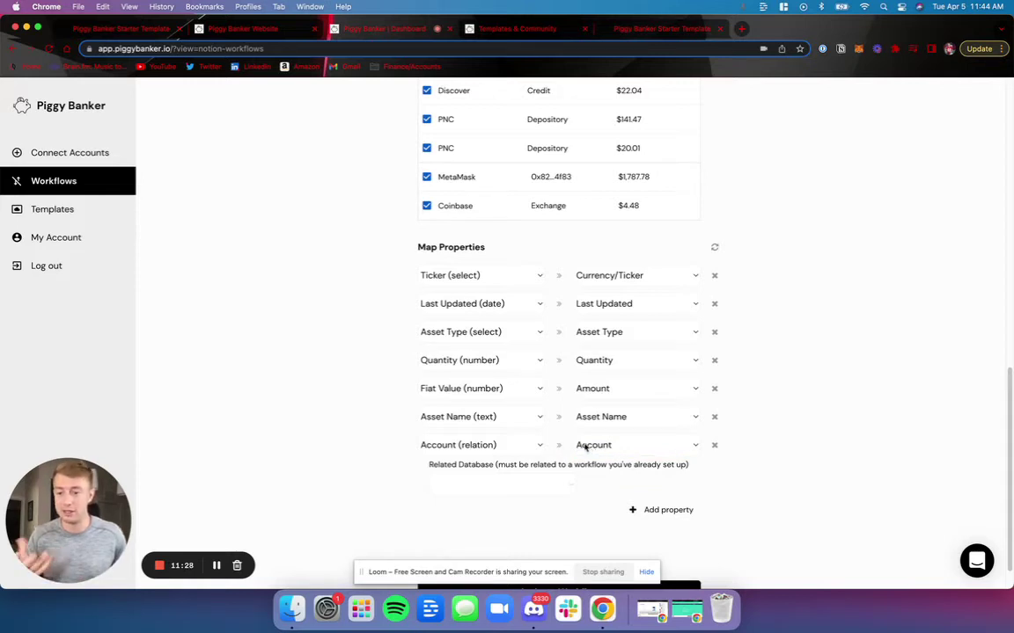
Step: Set Accounts as the related database for the Account relation and activate the Holdings workflow
click(524, 485)
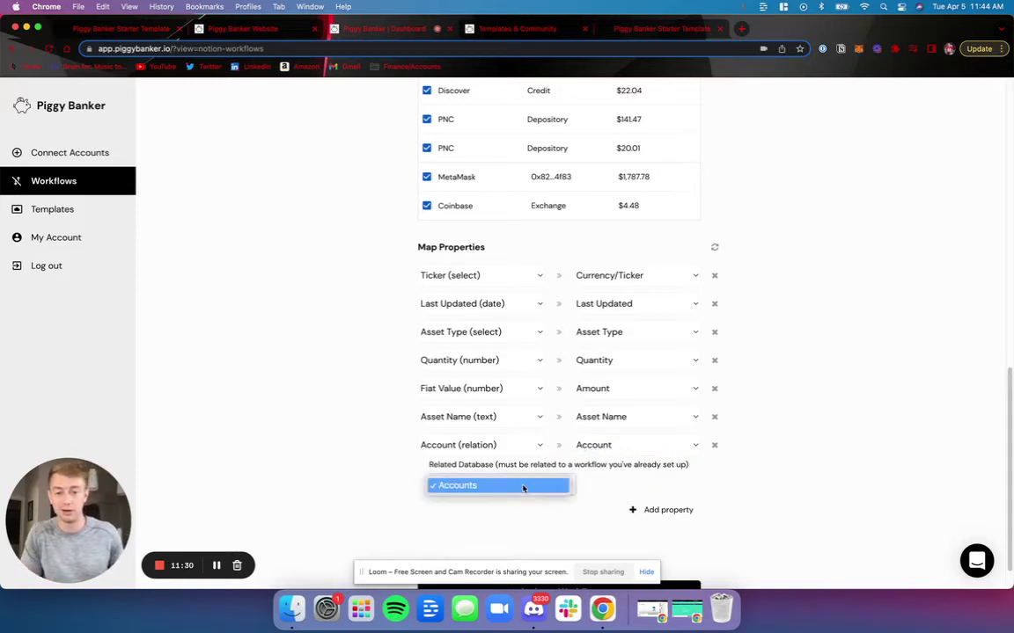
click(516, 490)
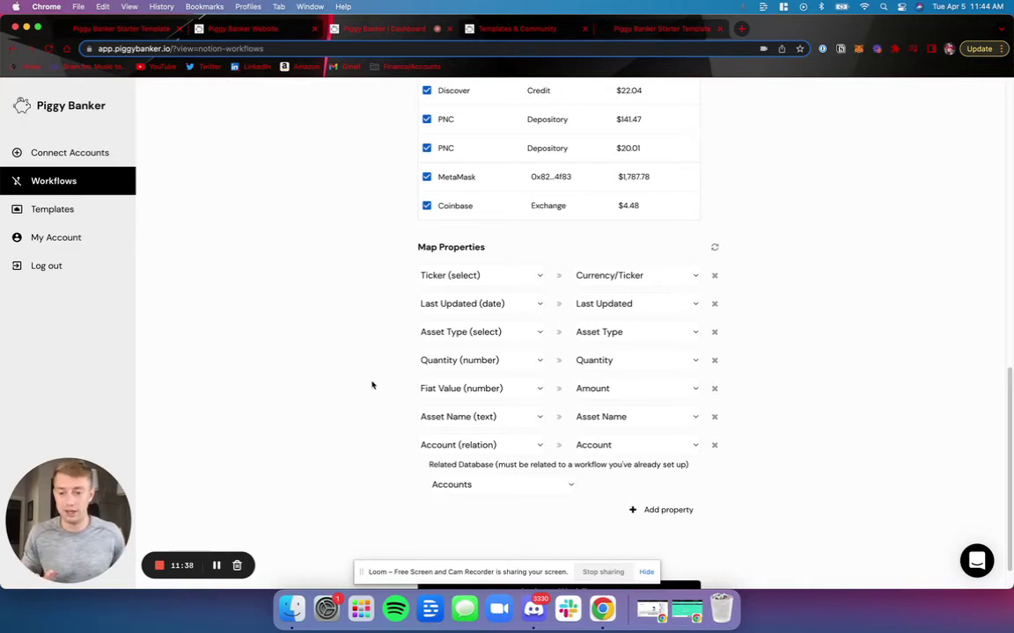
scroll(366, 370, down, 2)
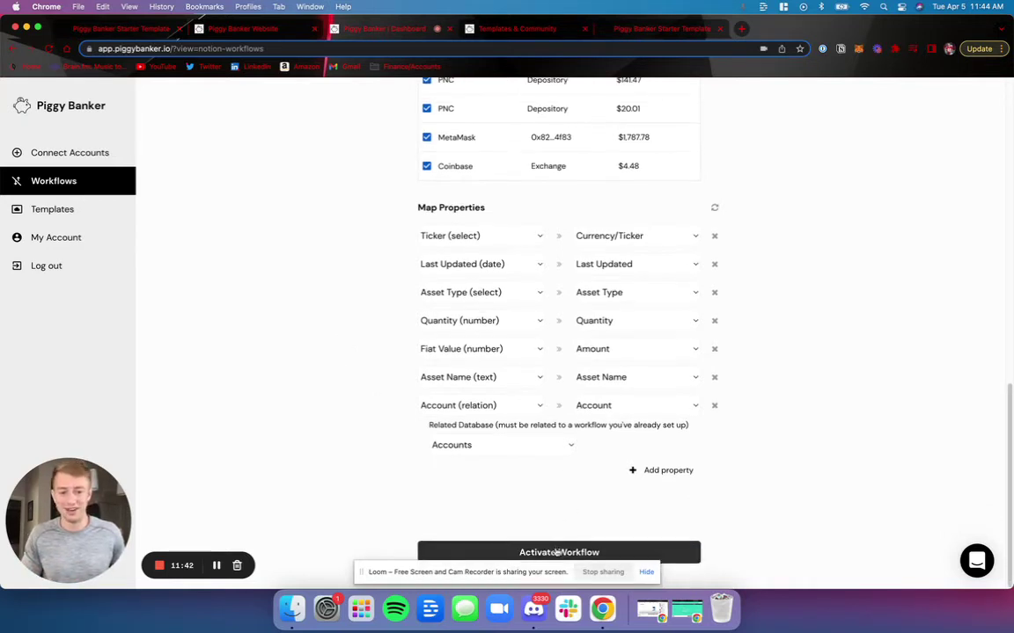
click(558, 553)
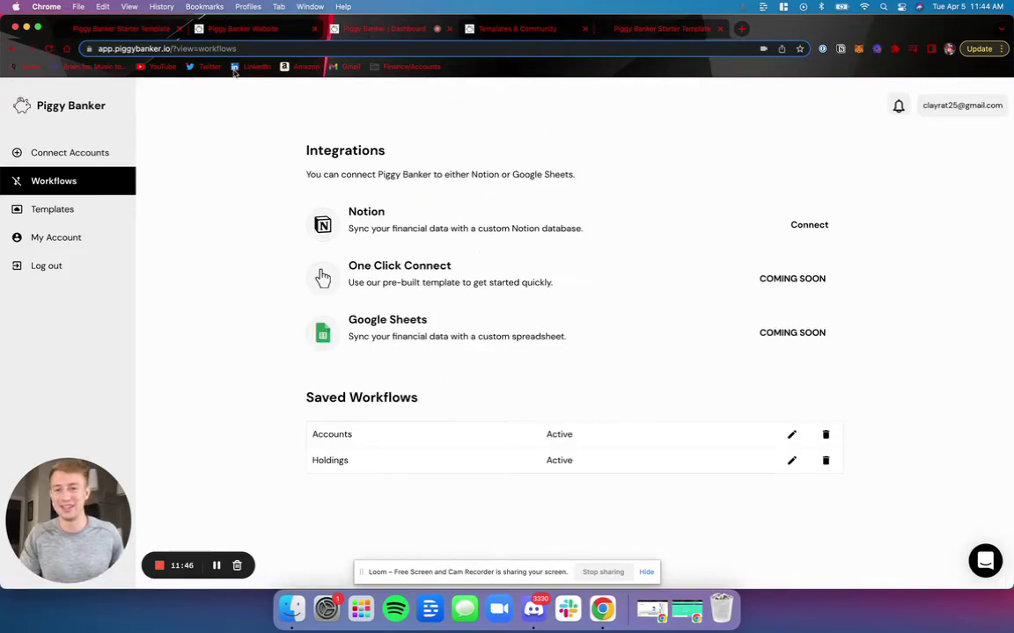
Step: Switch to the Piggy Banker Starter Template in Notion and show the Holdings view to check the synced data
click(142, 32)
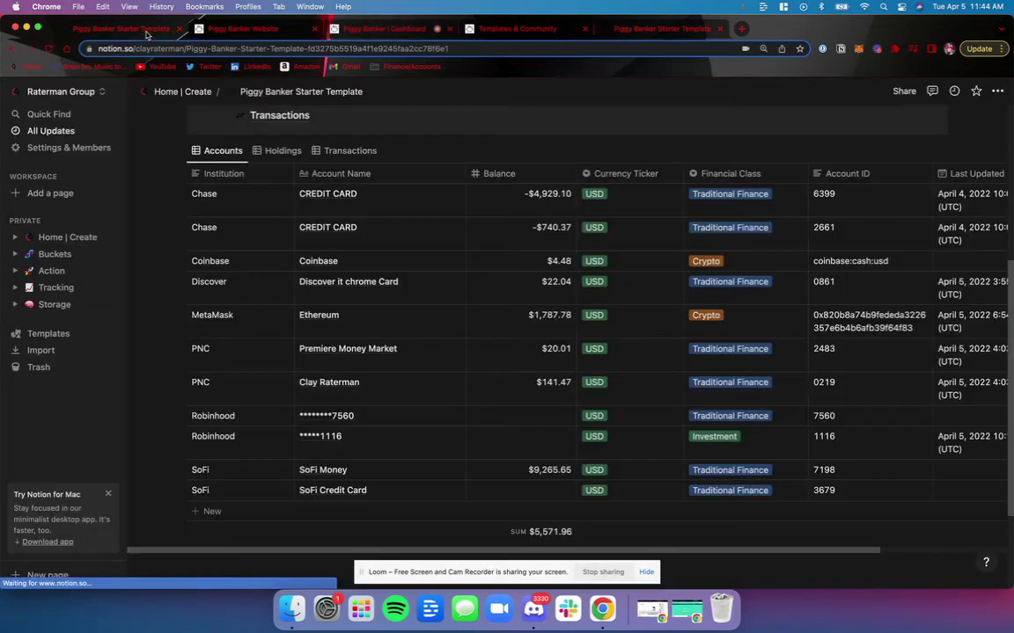
click(270, 152)
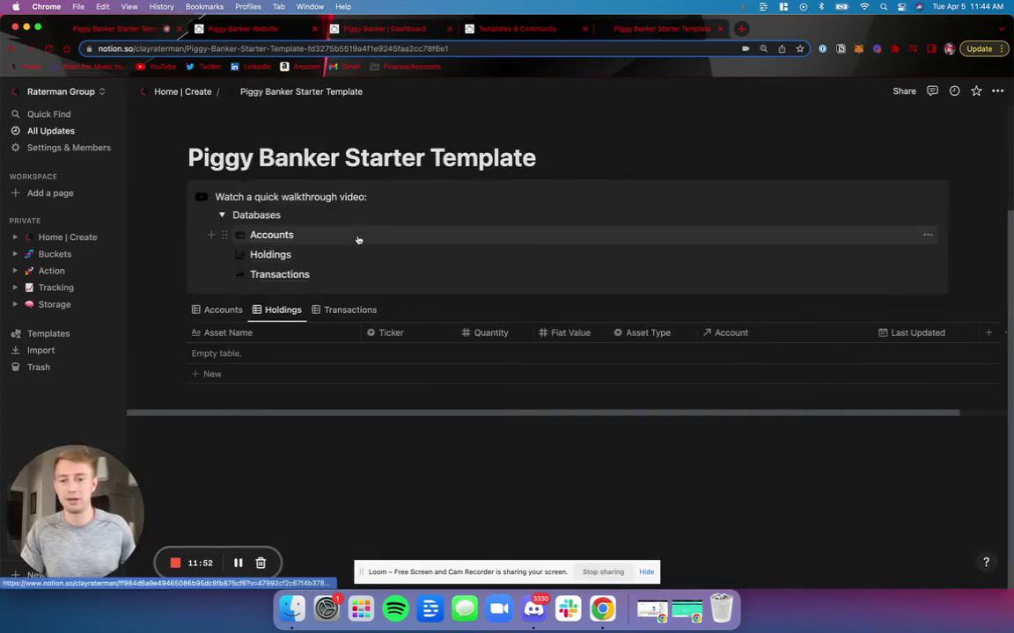
scroll(243, 537, down, 1)
click(238, 564)
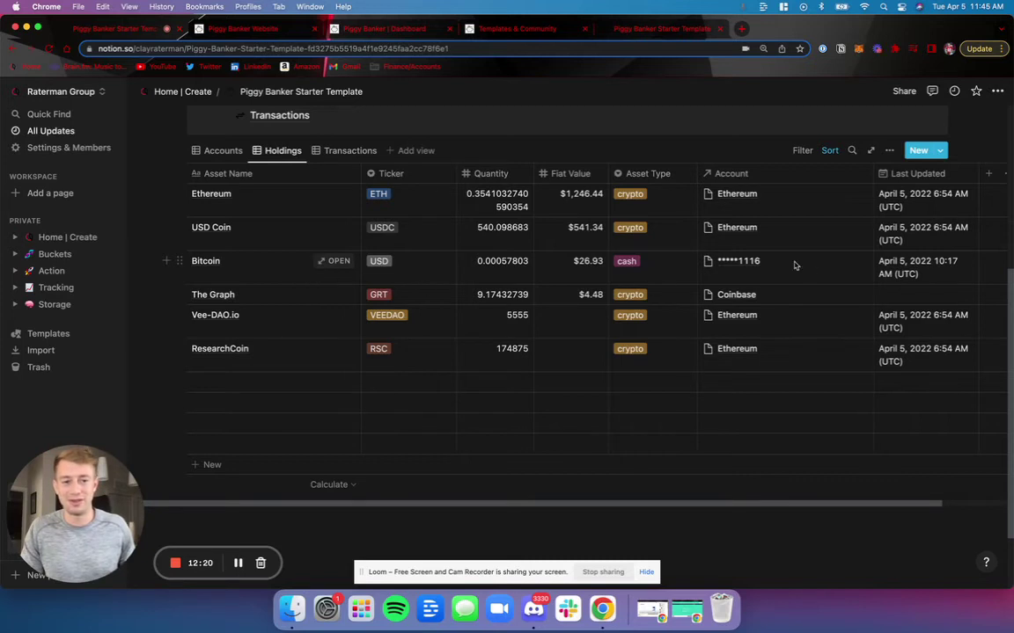
Step: Open the account record related to the Ethereum holding, examine its properties and linked holdings, and return to the table
click(783, 206)
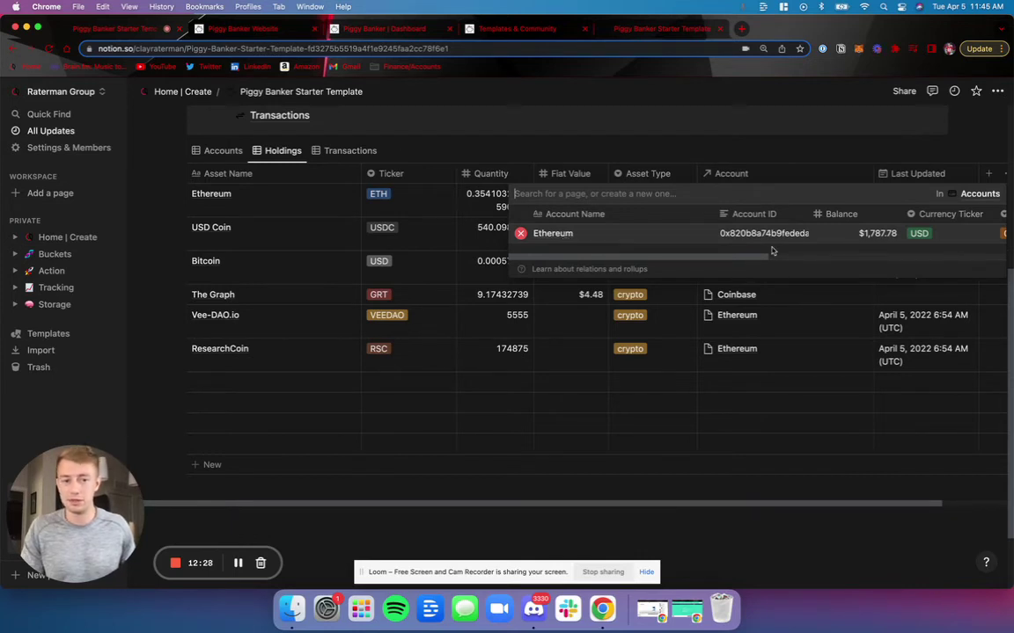
click(551, 234)
scroll(527, 264, down, 3)
scroll(314, 340, up, 3)
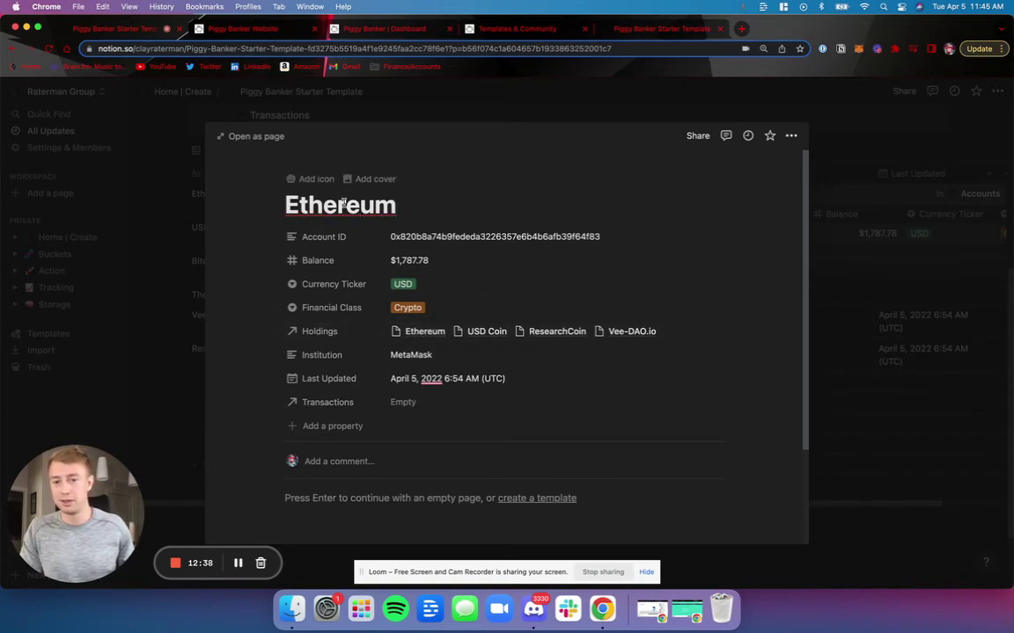
click(860, 279)
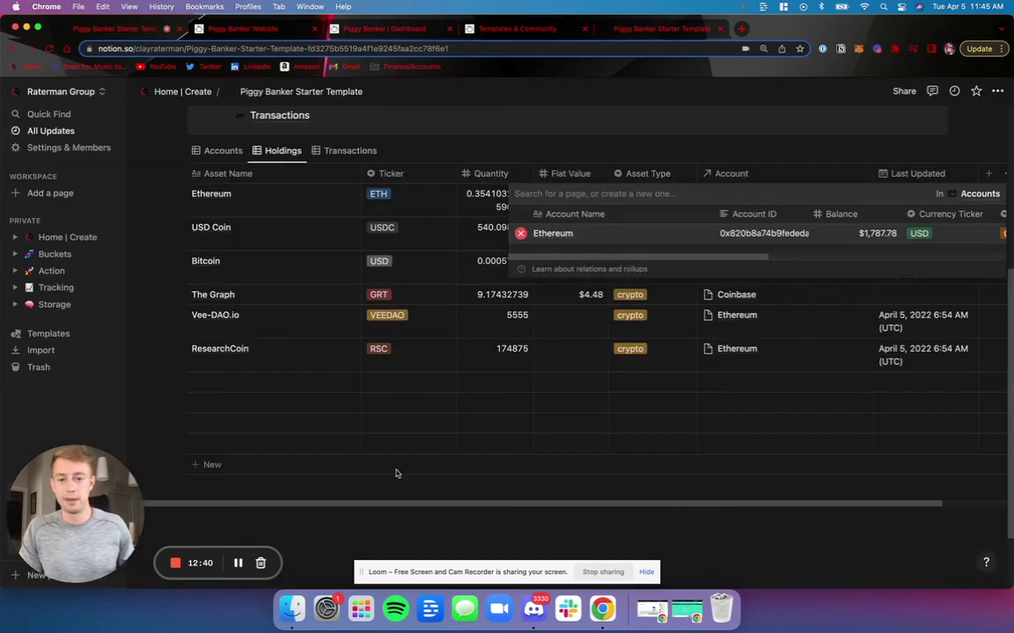
key(Escape)
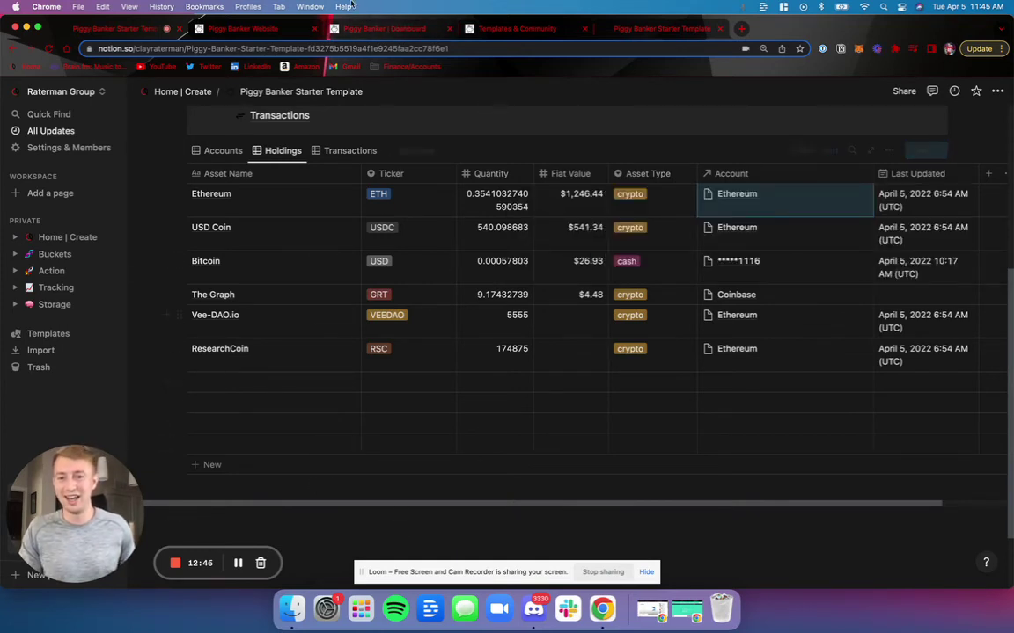
Step: Return to the Piggy Banker dashboard and start a new Notion workflow named Transactions with workflow type Transactions
click(240, 29)
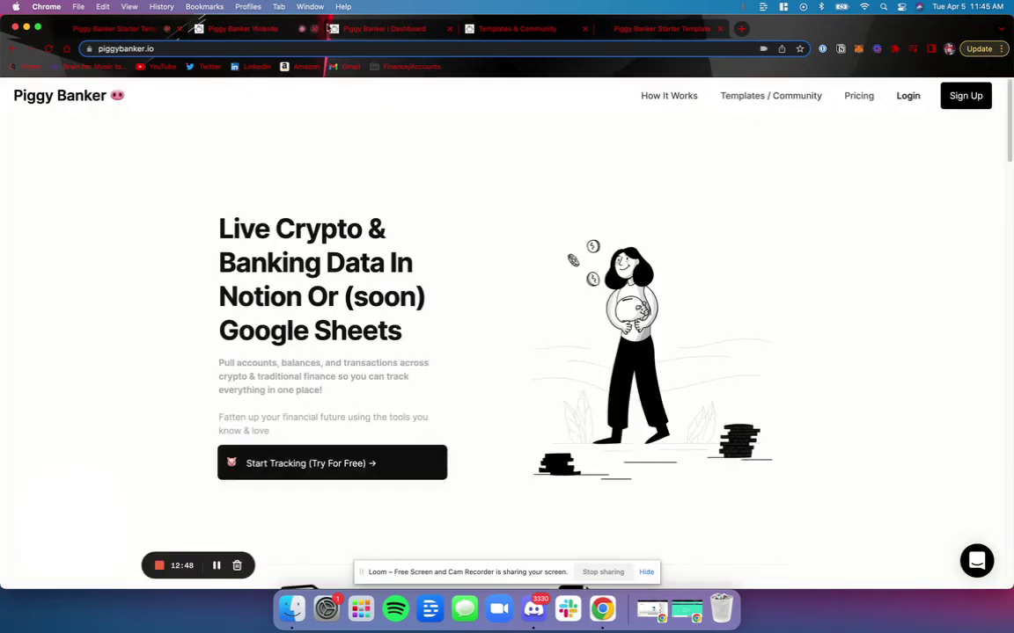
click(384, 29)
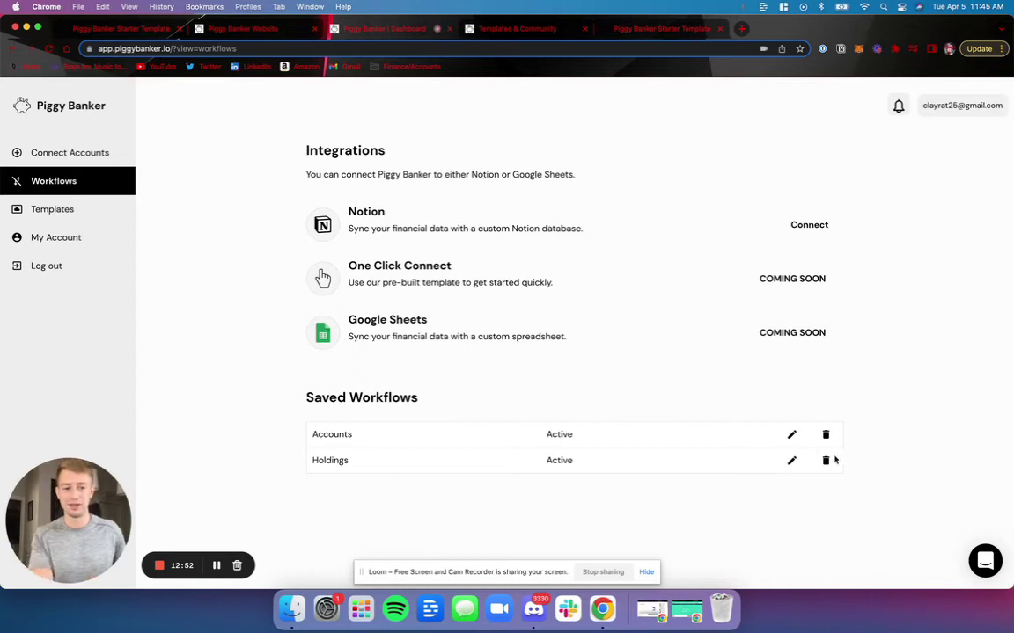
click(799, 226)
click(581, 275)
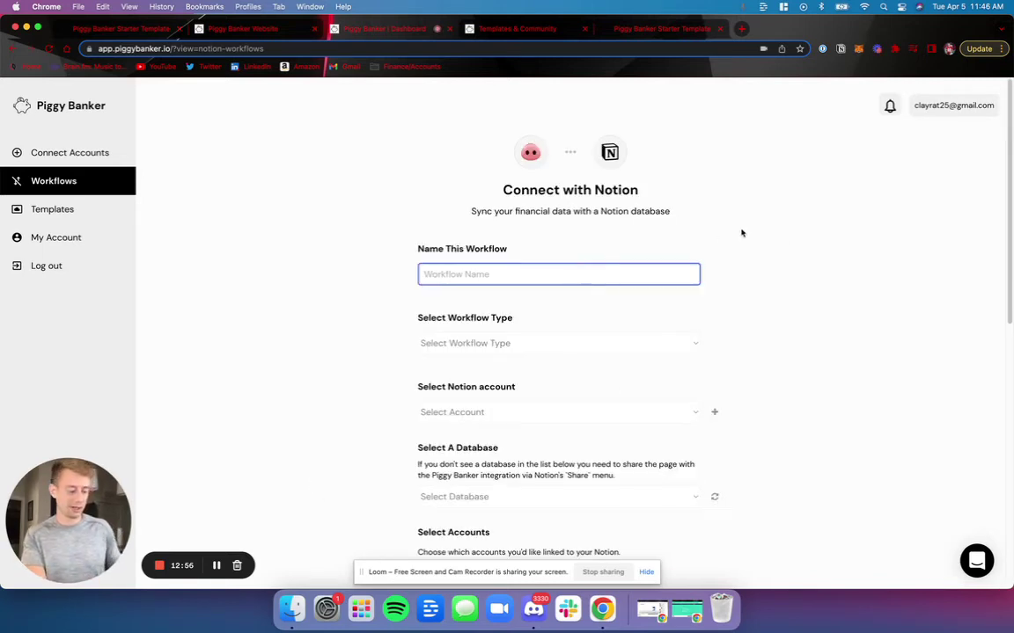
text(Transactions)
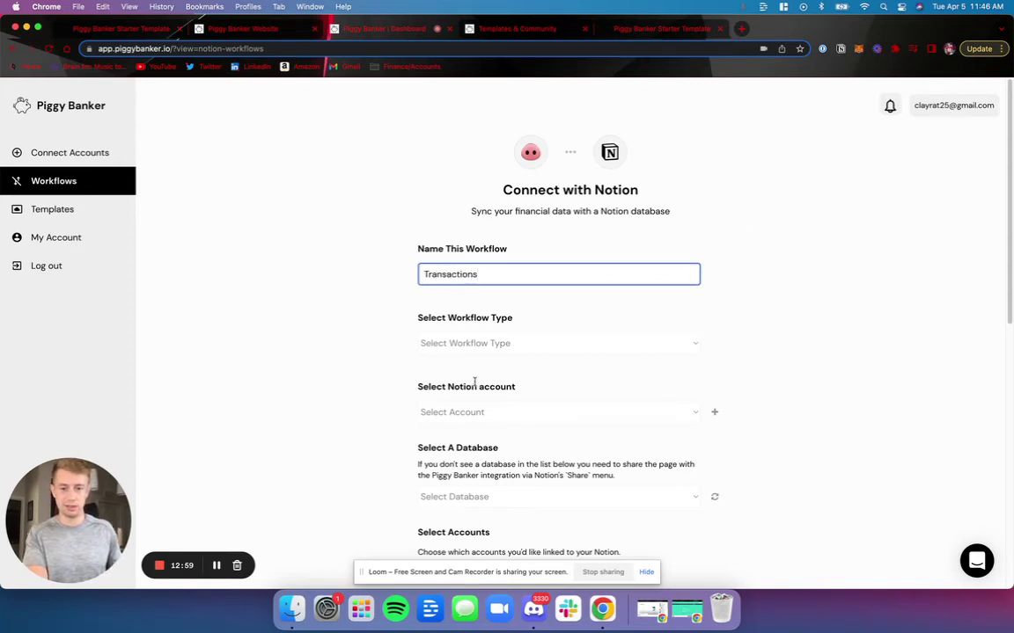
click(471, 344)
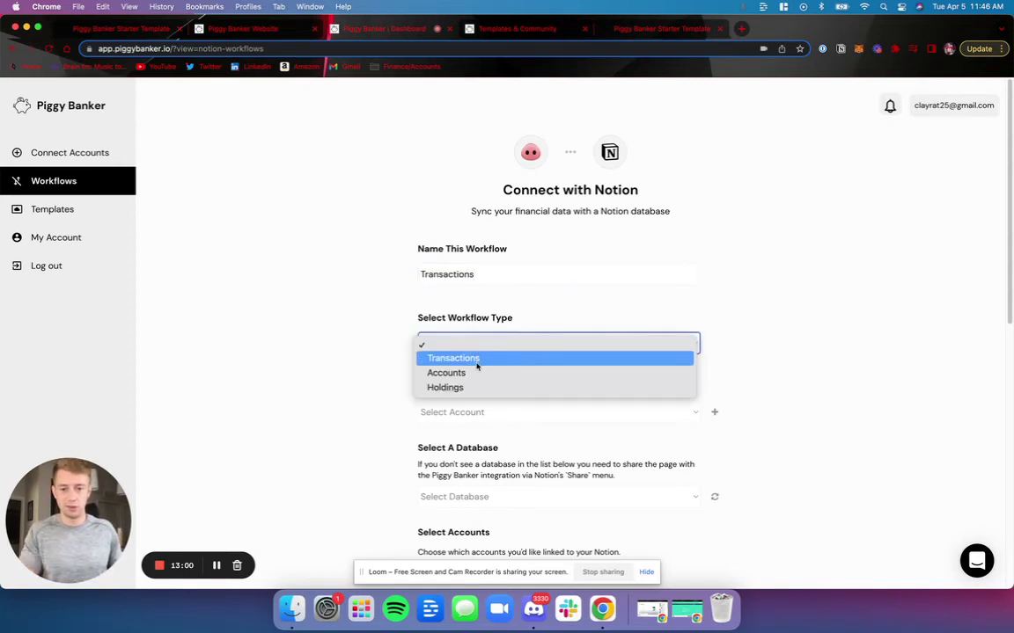
click(477, 359)
Step: Choose the group workspace that holds the starter template as the Notion account and Transactions as the database
scroll(489, 359, down, 2)
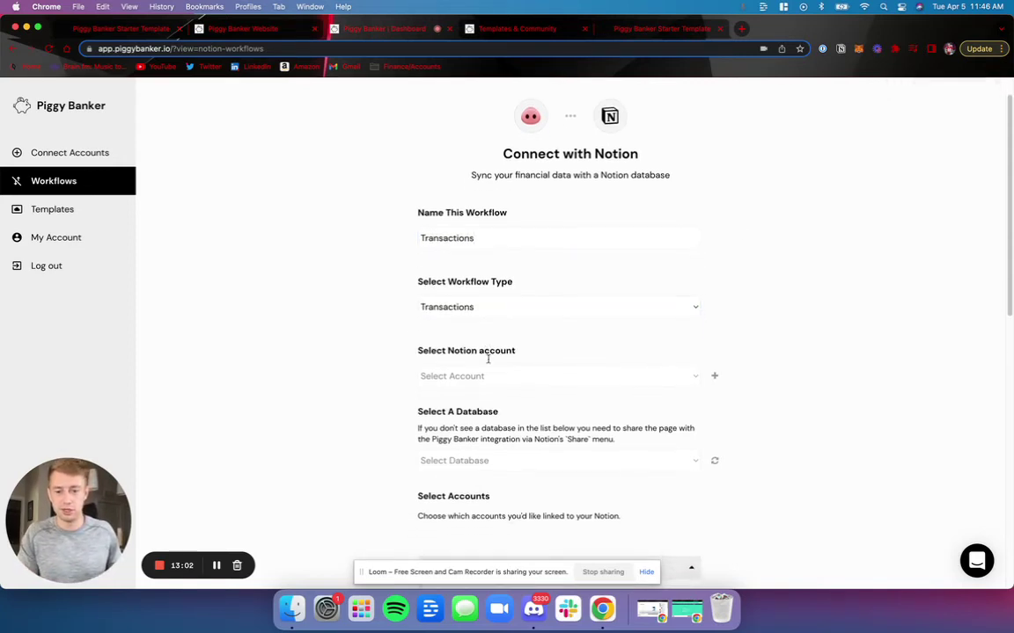
click(486, 361)
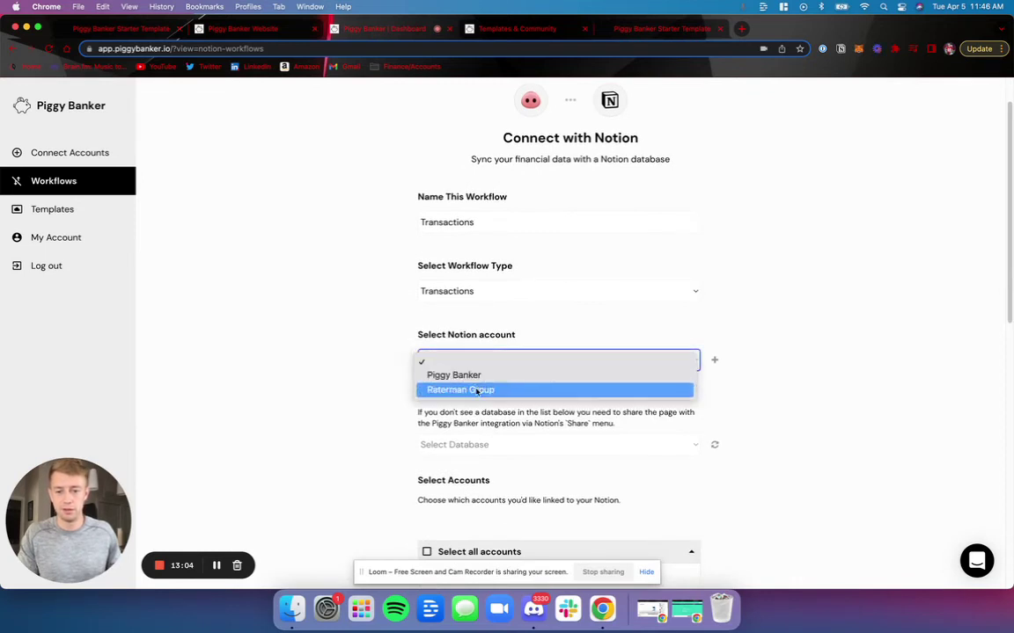
click(483, 390)
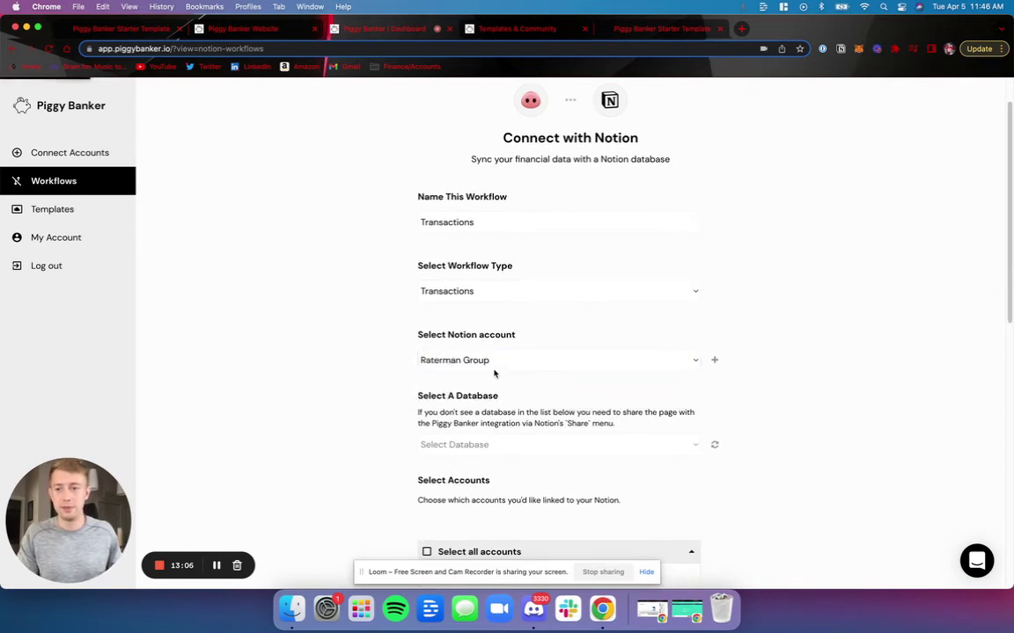
scroll(497, 365, down, 1)
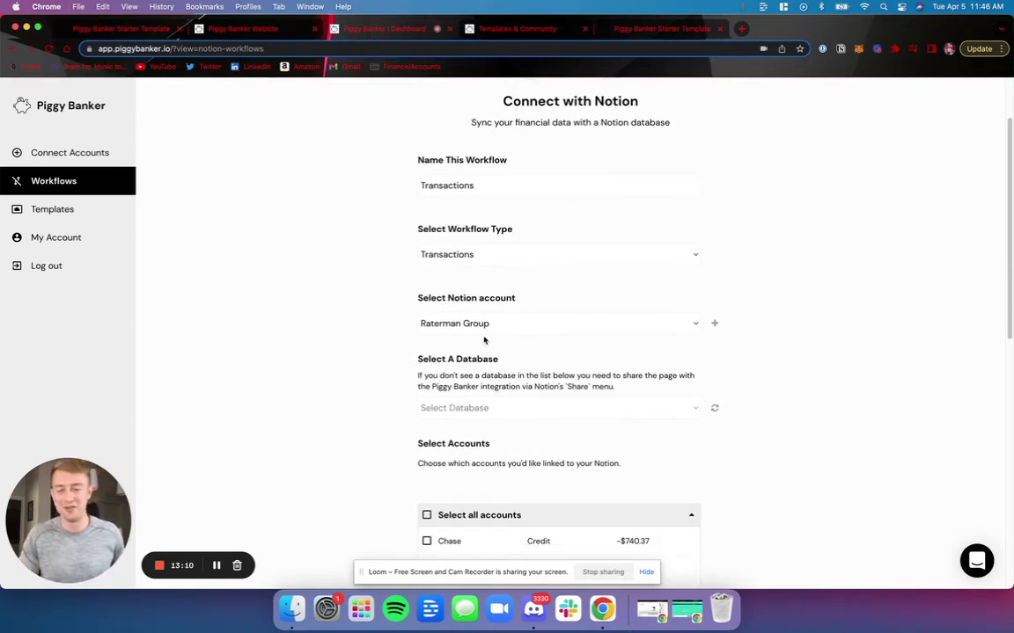
scroll(481, 343, down, 2)
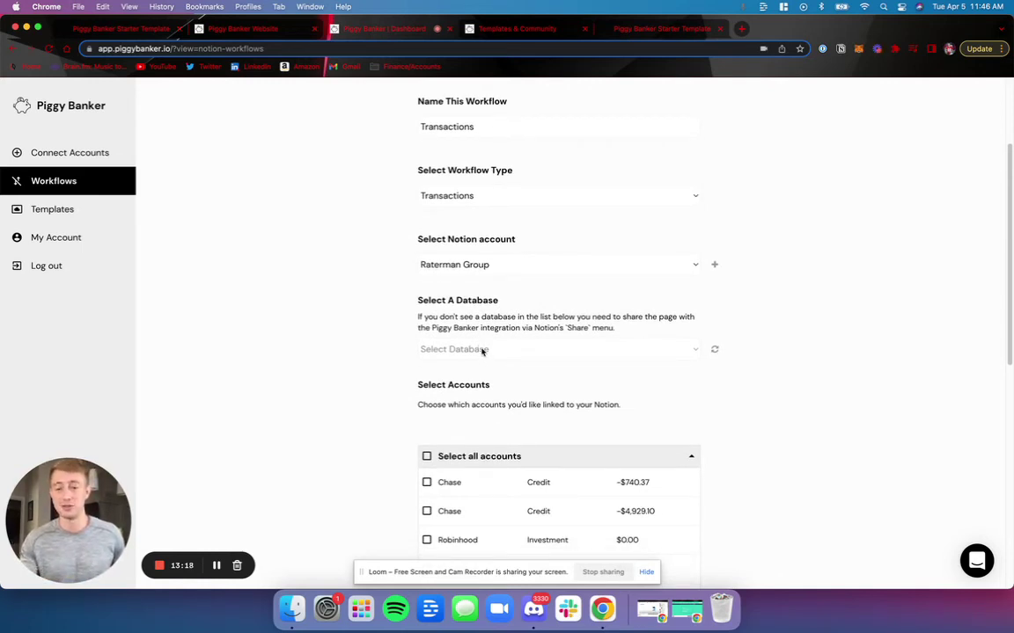
click(494, 350)
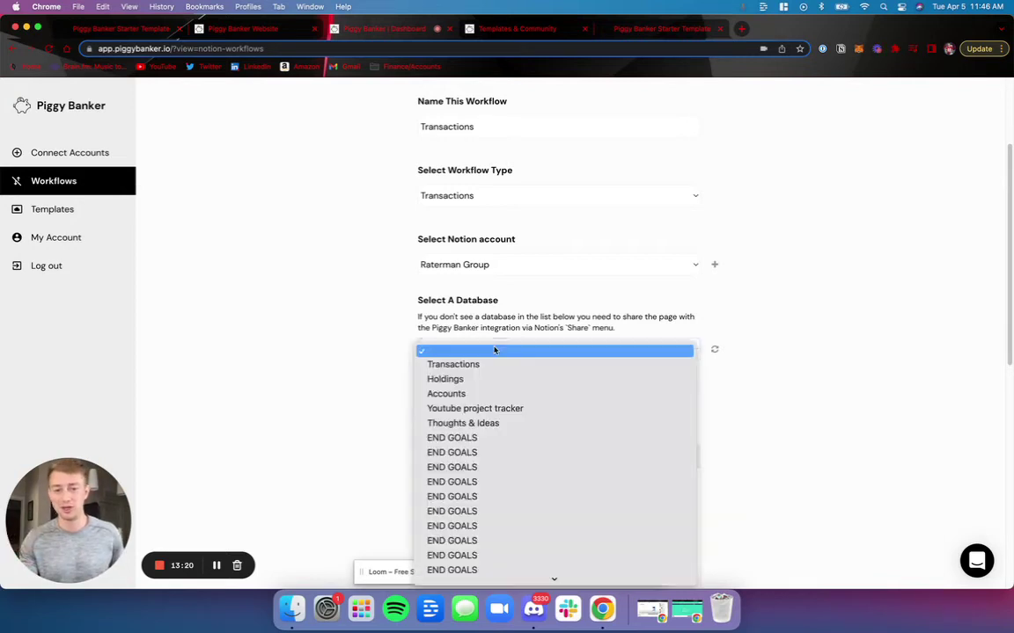
click(485, 366)
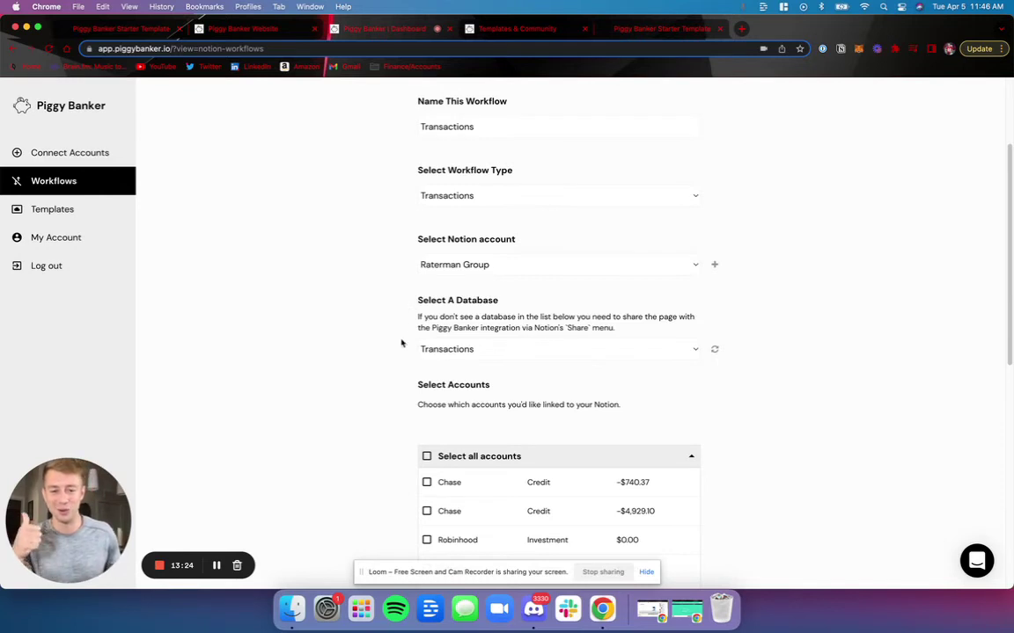
Step: Include all linked accounts in the Transactions workflow
scroll(419, 313, down, 1)
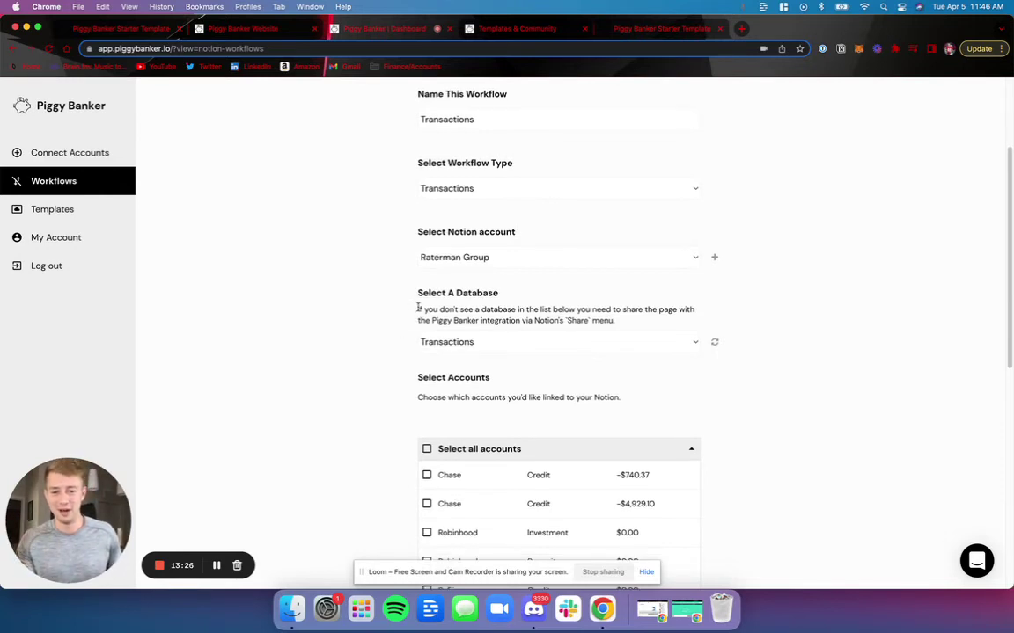
scroll(419, 308, down, 5)
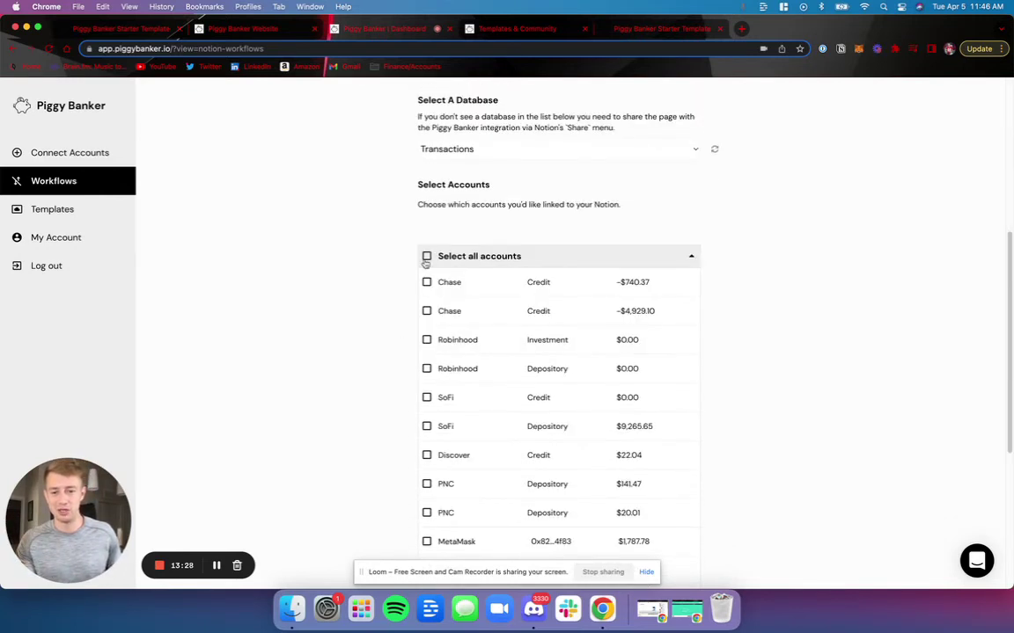
click(427, 257)
scroll(443, 281, down, 3)
scroll(462, 292, down, 5)
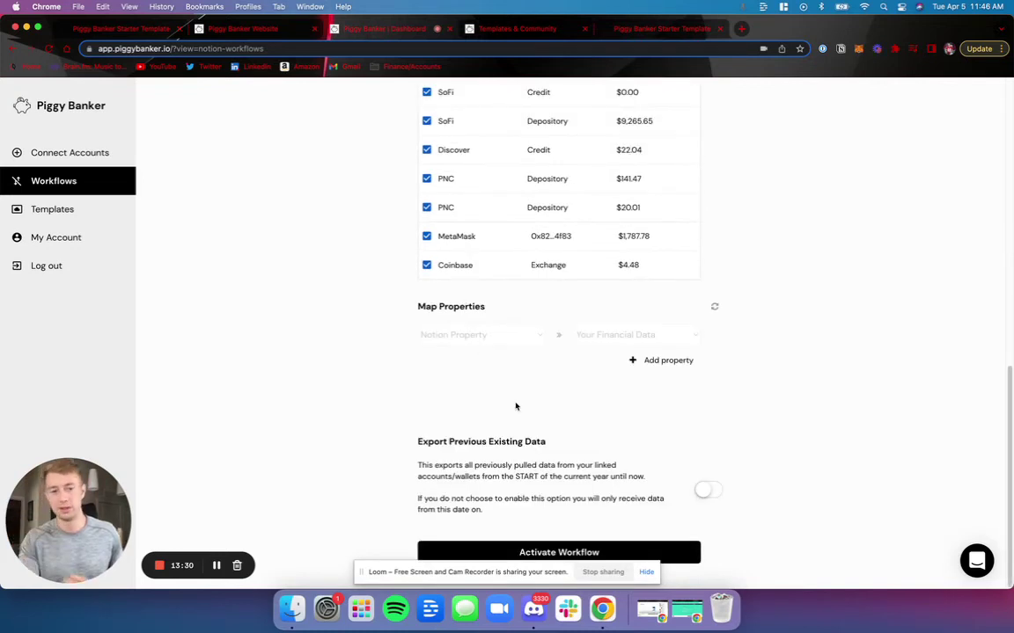
click(459, 334)
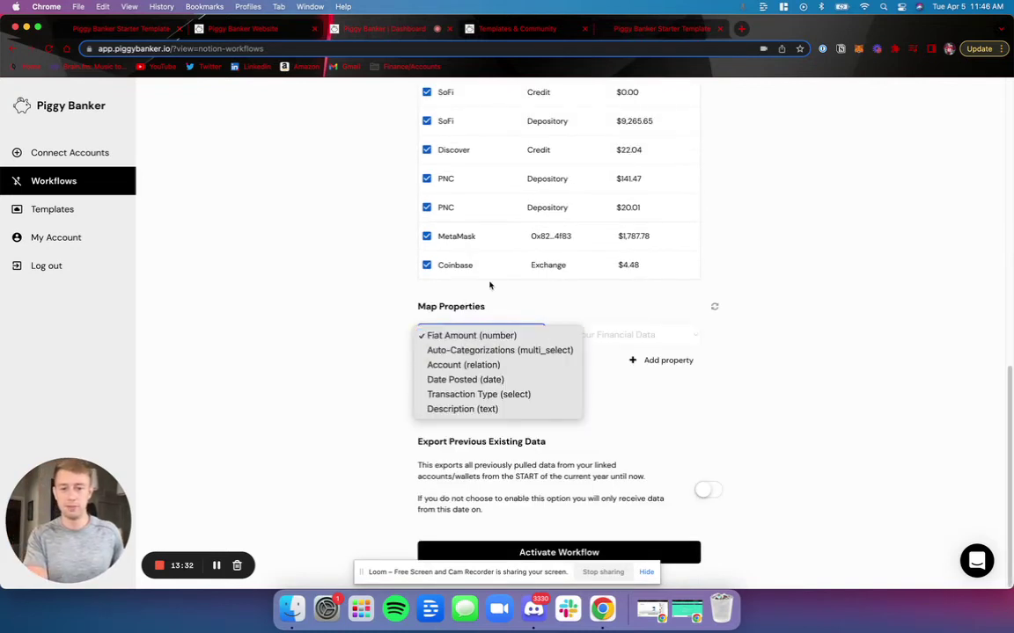
scroll(490, 285, up, 4)
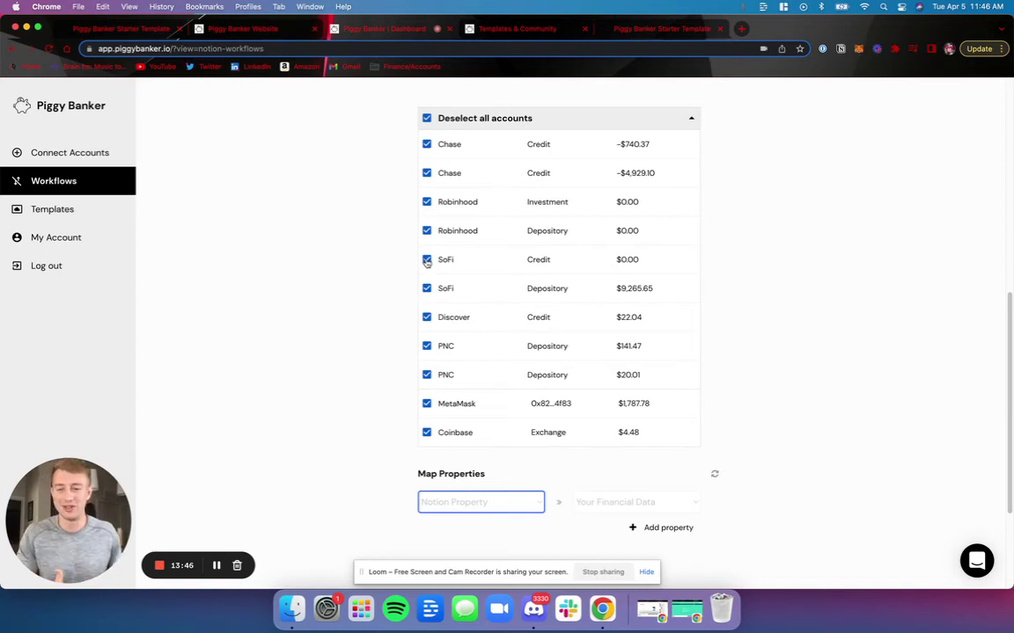
scroll(431, 268, down, 2)
scroll(472, 395, down, 5)
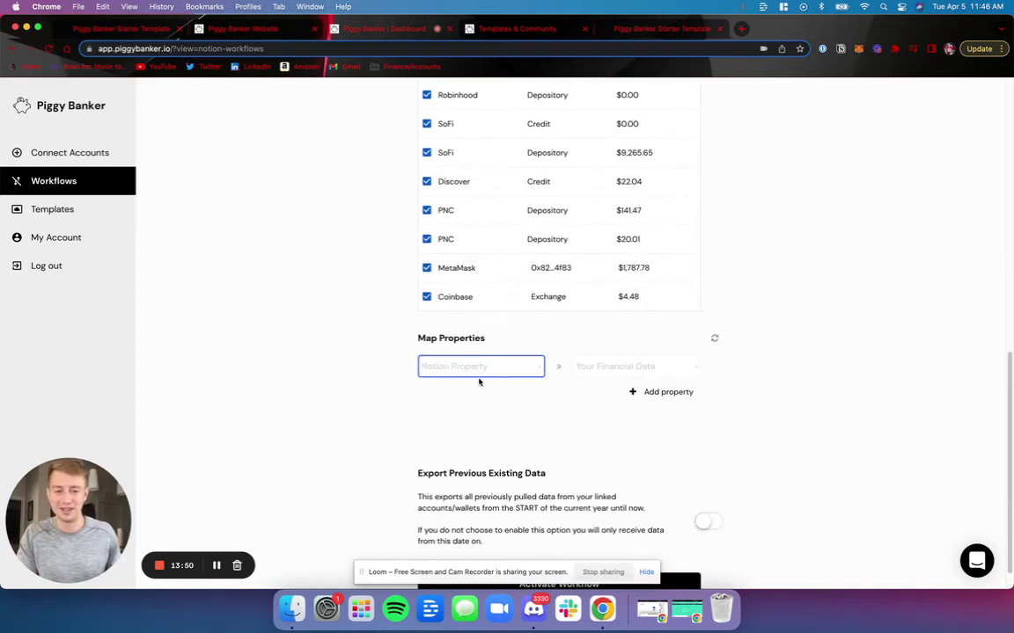
click(482, 368)
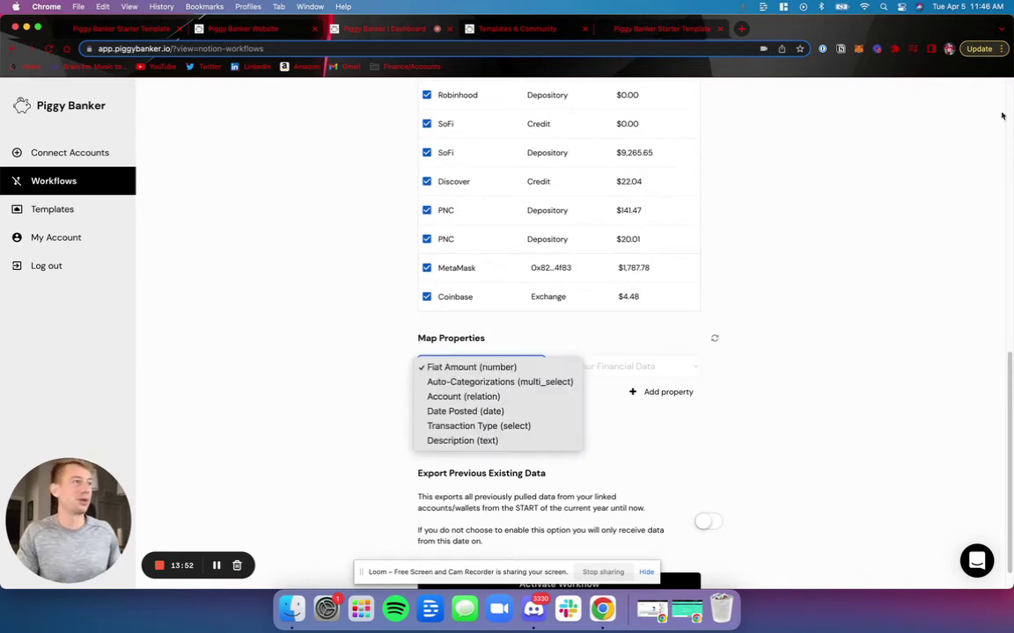
key(Escape)
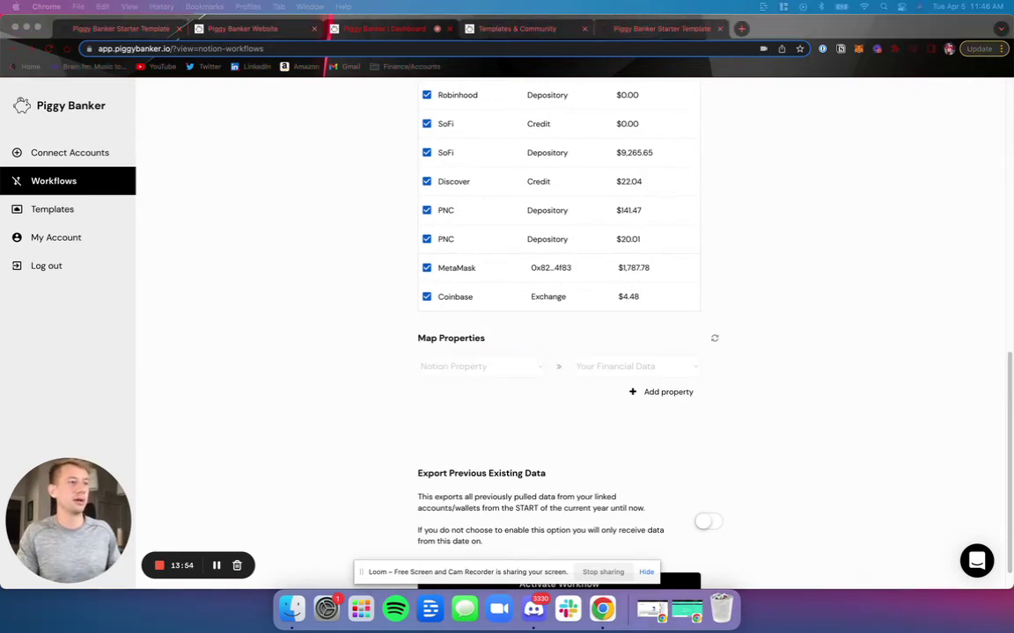
Step: Map the Notion property Date Posted to Transaction Date, and Description to Description, in the Transactions workflow
click(496, 364)
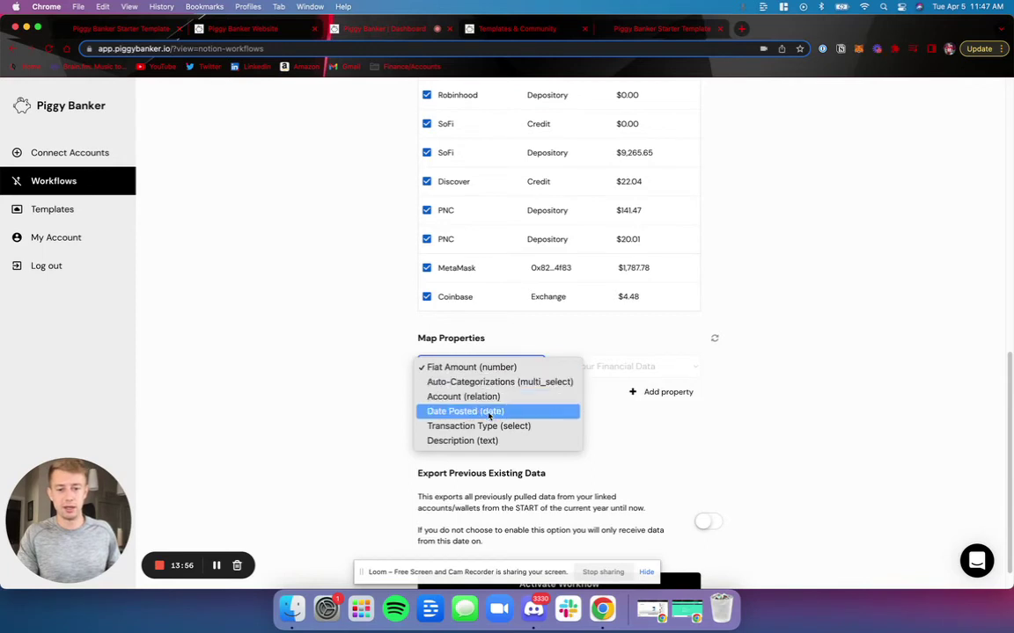
click(484, 412)
click(595, 368)
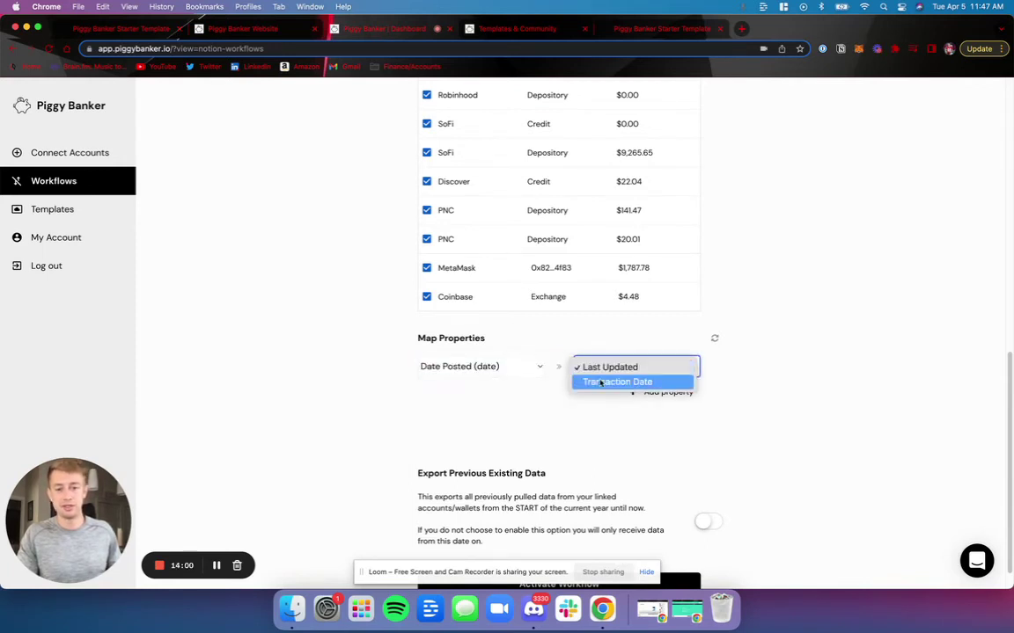
click(597, 383)
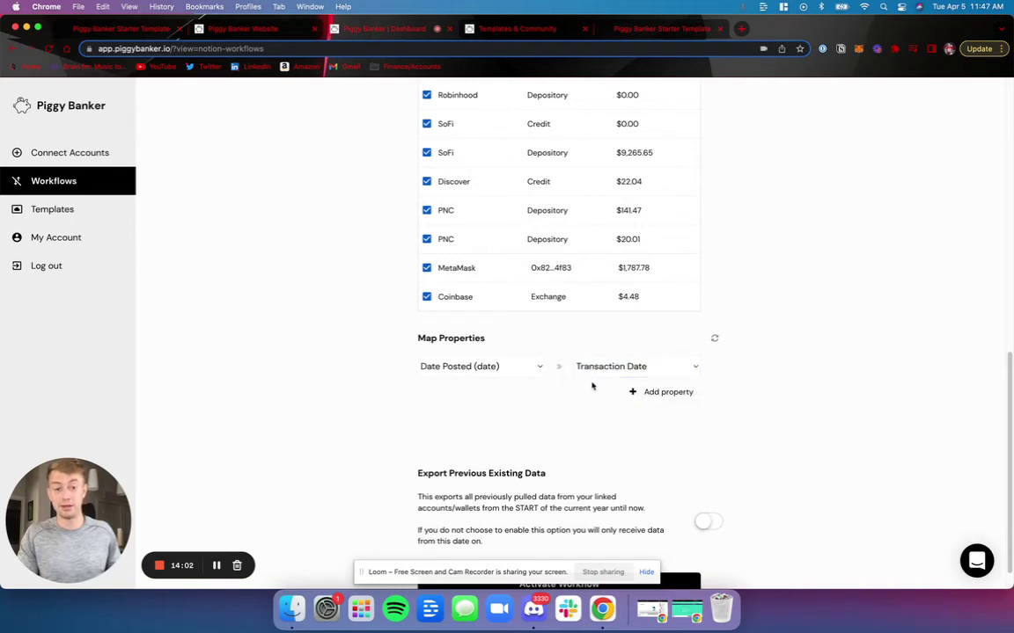
click(654, 393)
click(506, 395)
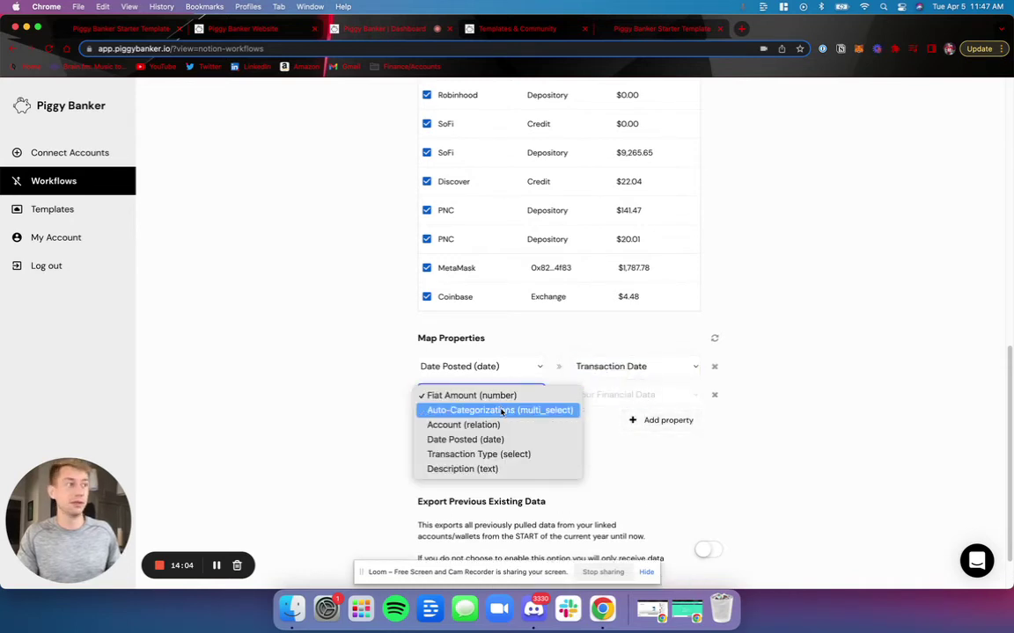
click(462, 469)
click(583, 398)
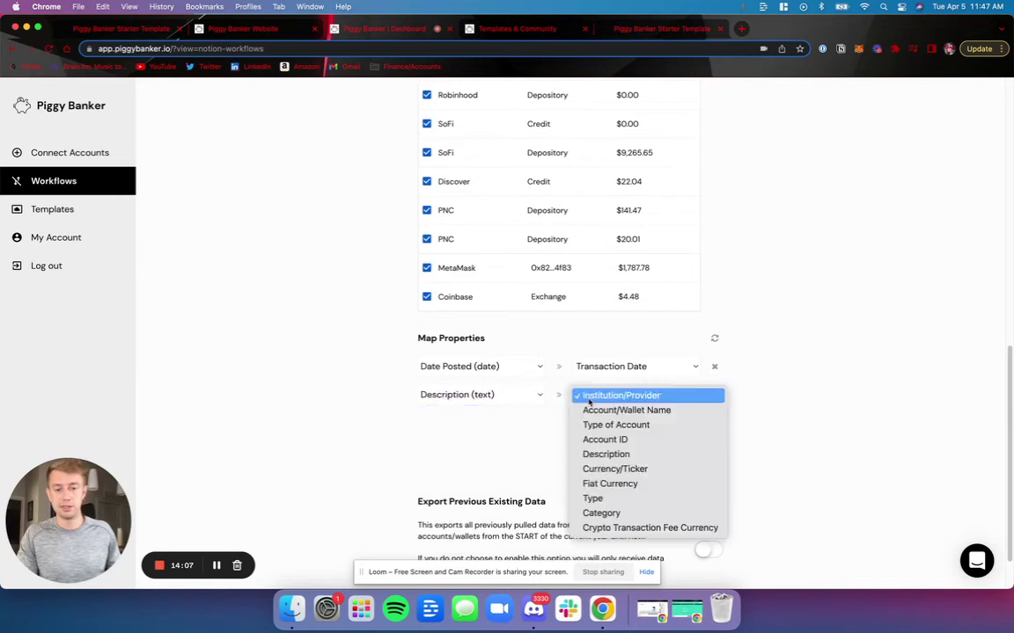
click(585, 453)
Step: Add two more property mappings: Fiat Amount to Fiat Amount, and Transaction Type to Transaction Type
click(661, 422)
click(471, 429)
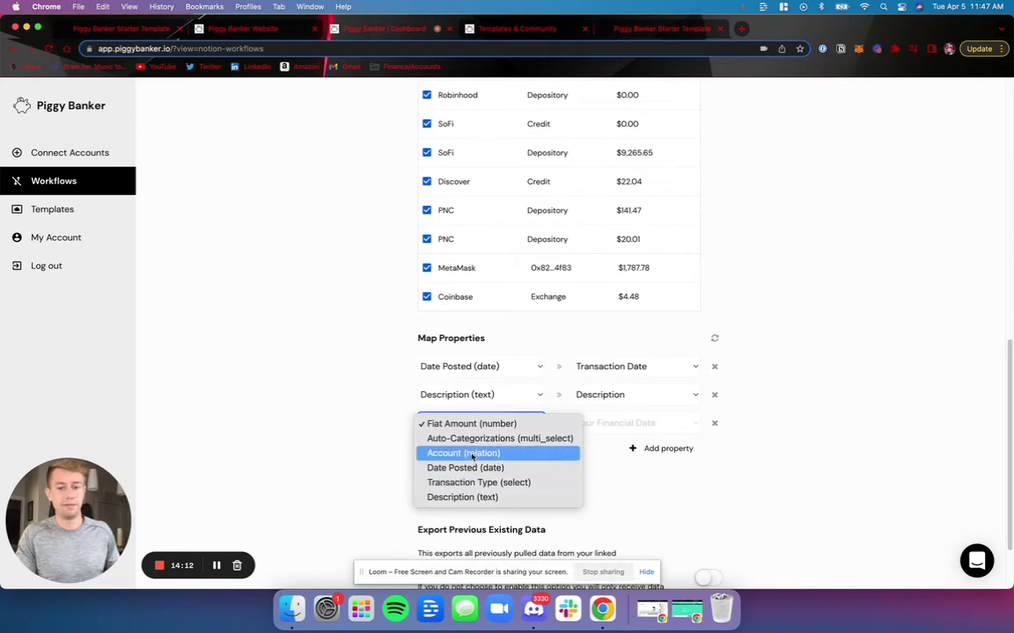
click(493, 425)
click(588, 423)
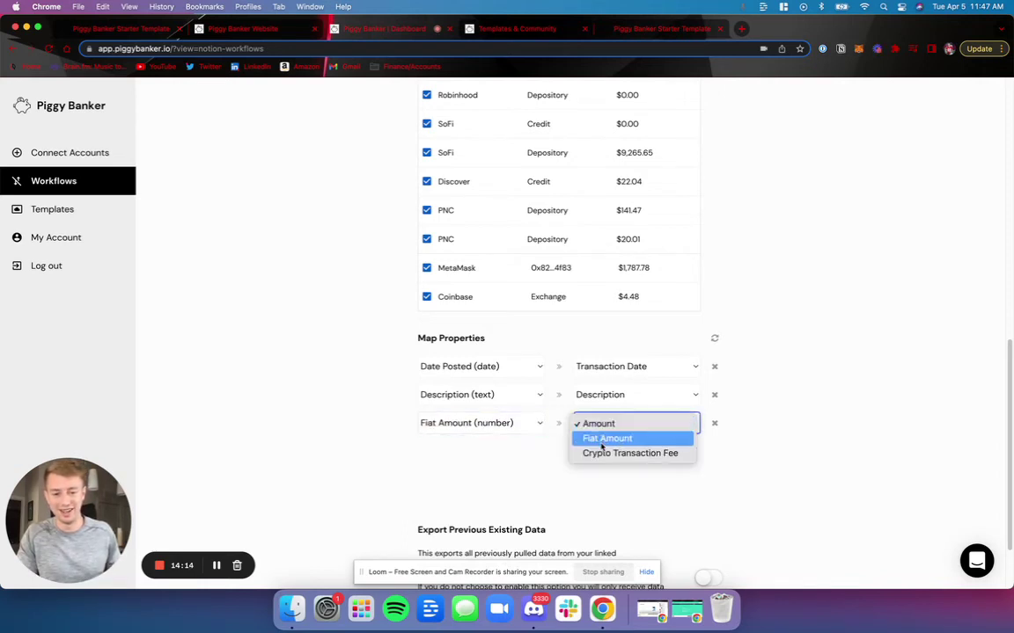
click(602, 439)
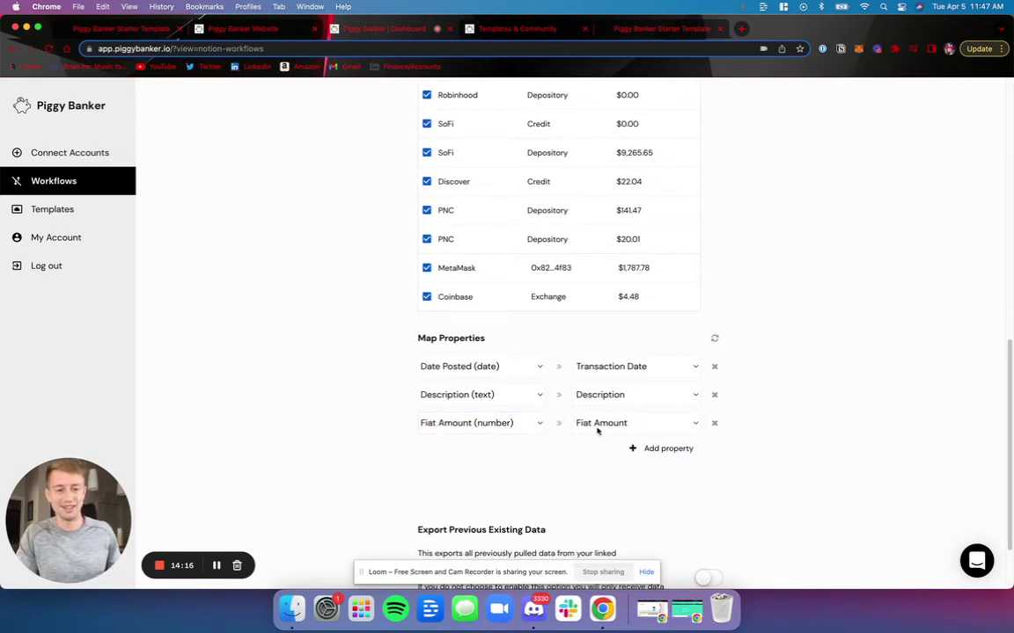
click(651, 449)
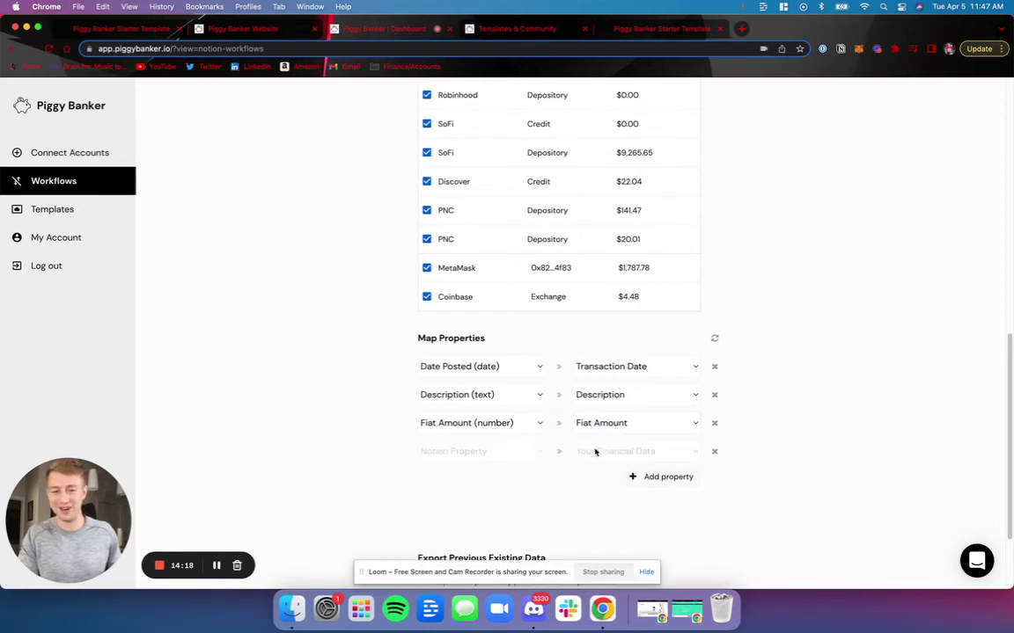
scroll(534, 445, down, 2)
click(482, 371)
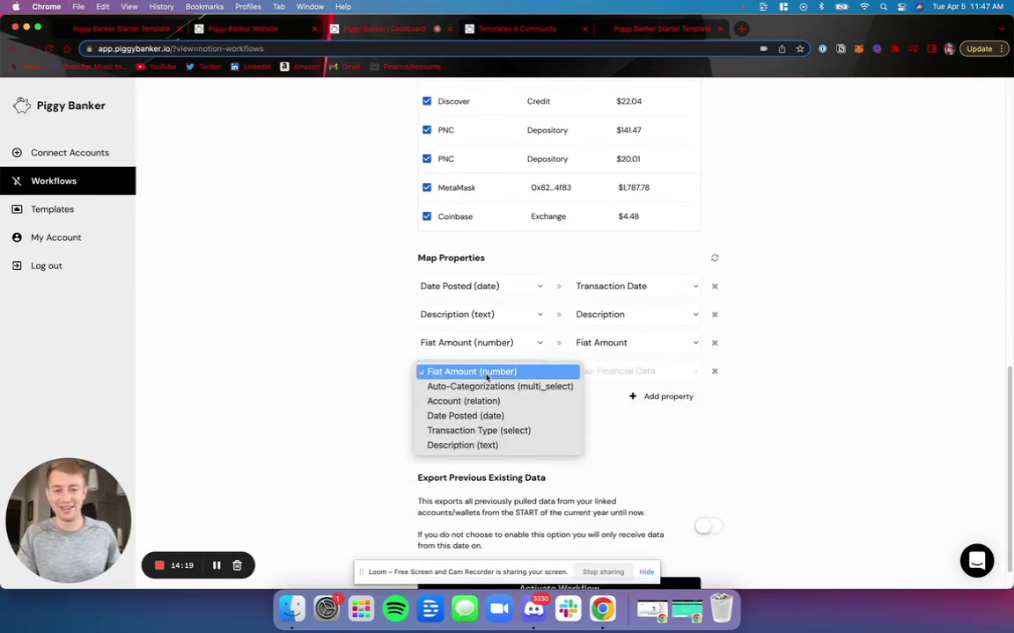
click(482, 431)
click(605, 371)
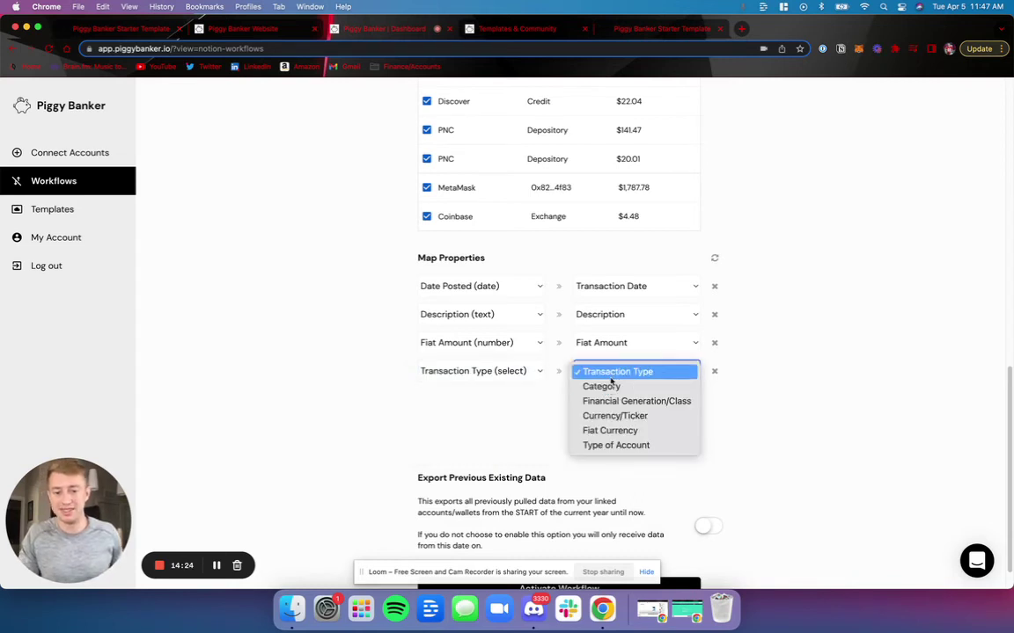
click(604, 373)
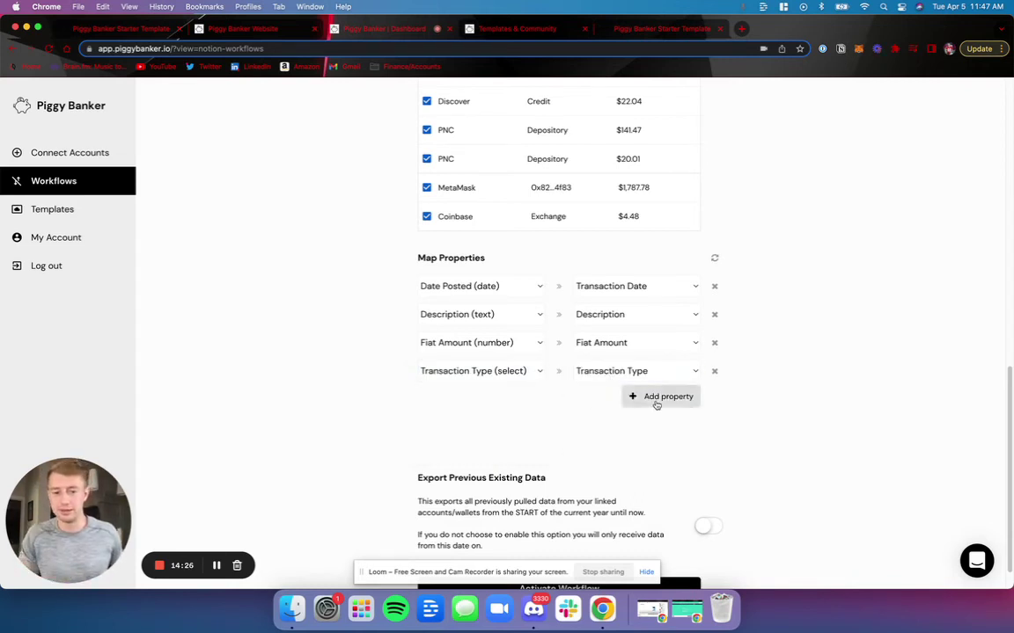
Step: Add a mapping from the Auto-Categorizations multi-select property to Categories
click(653, 397)
click(497, 405)
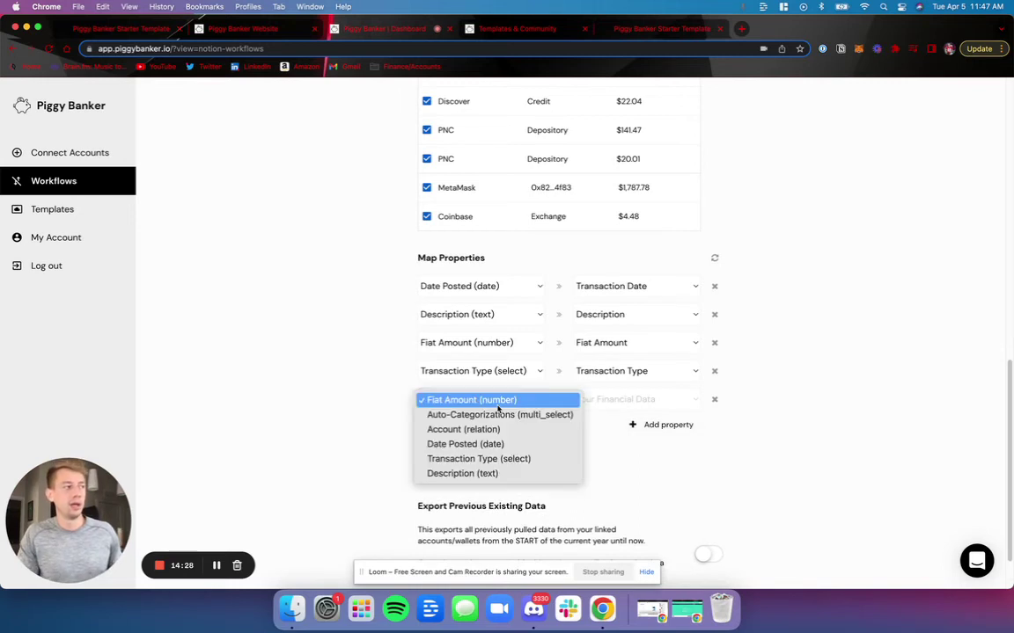
click(498, 414)
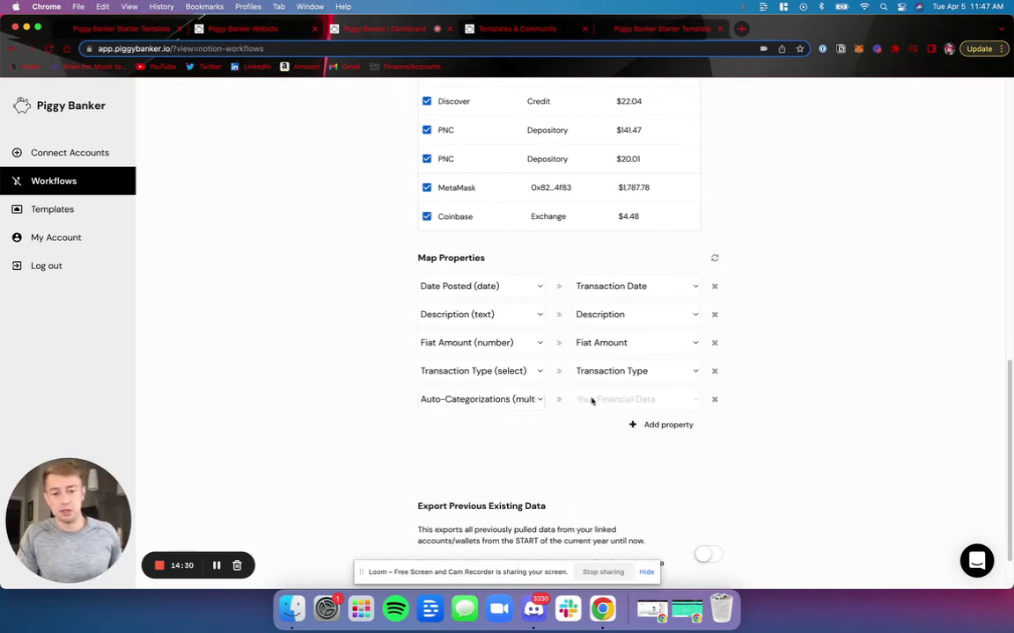
click(598, 402)
click(599, 401)
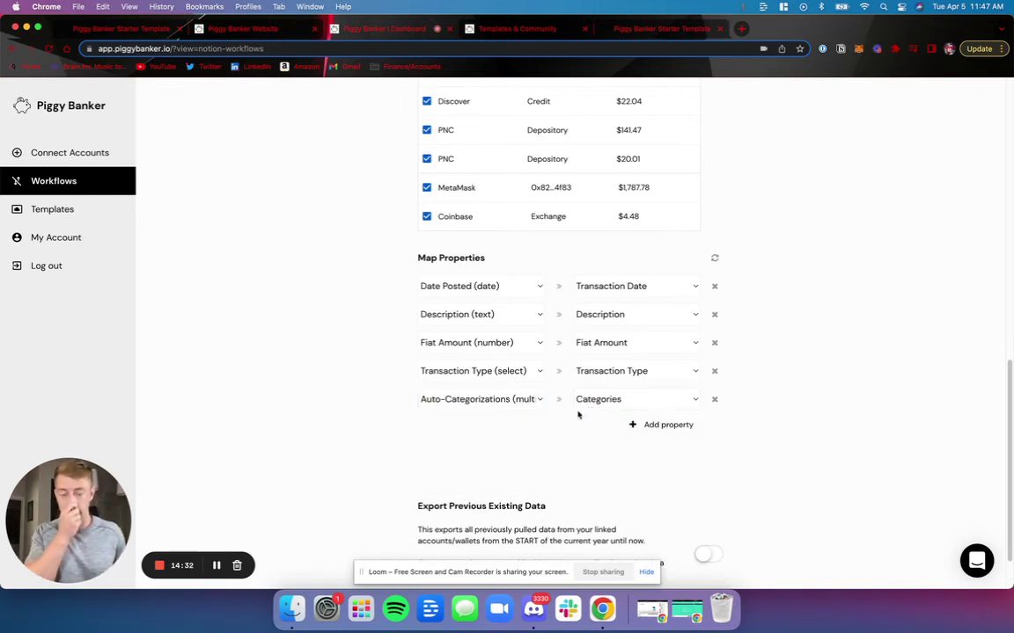
Step: Add a mapping from the Account relation property to Account, with Accounts as the related database
scroll(610, 414, down, 1)
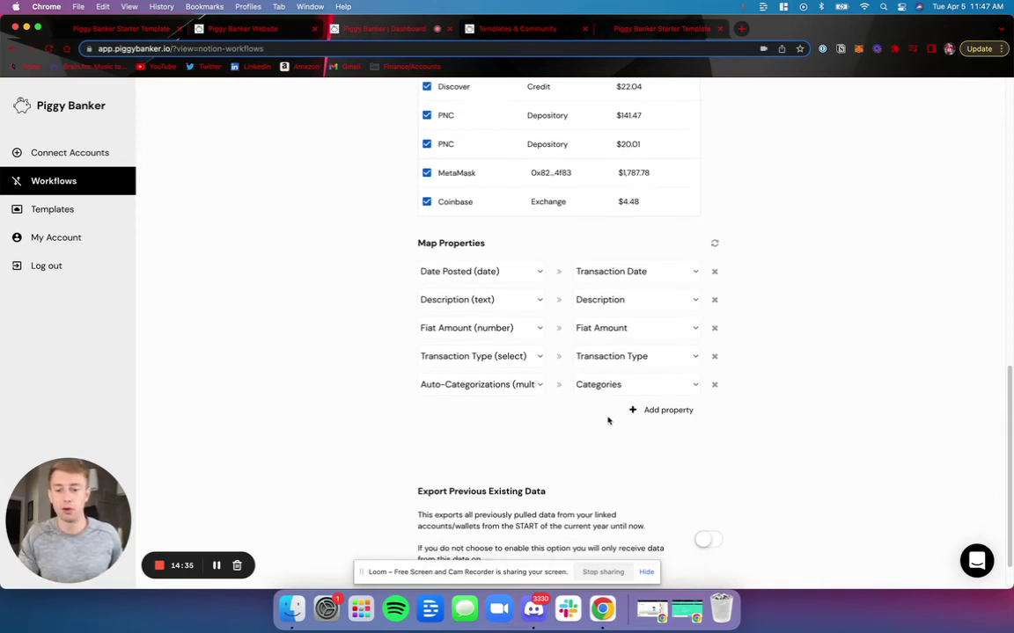
click(656, 412)
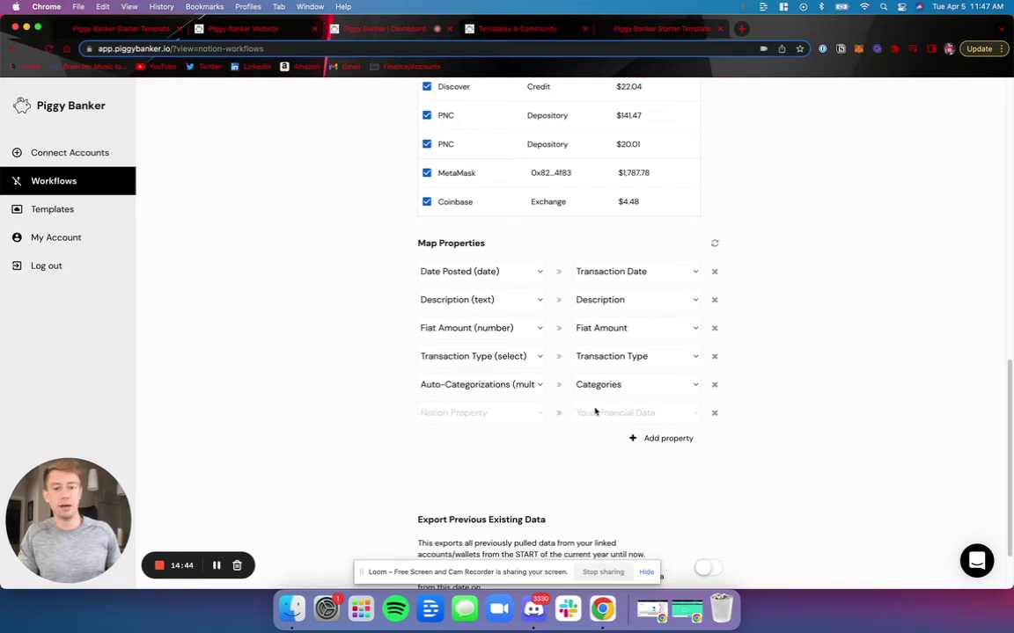
click(535, 416)
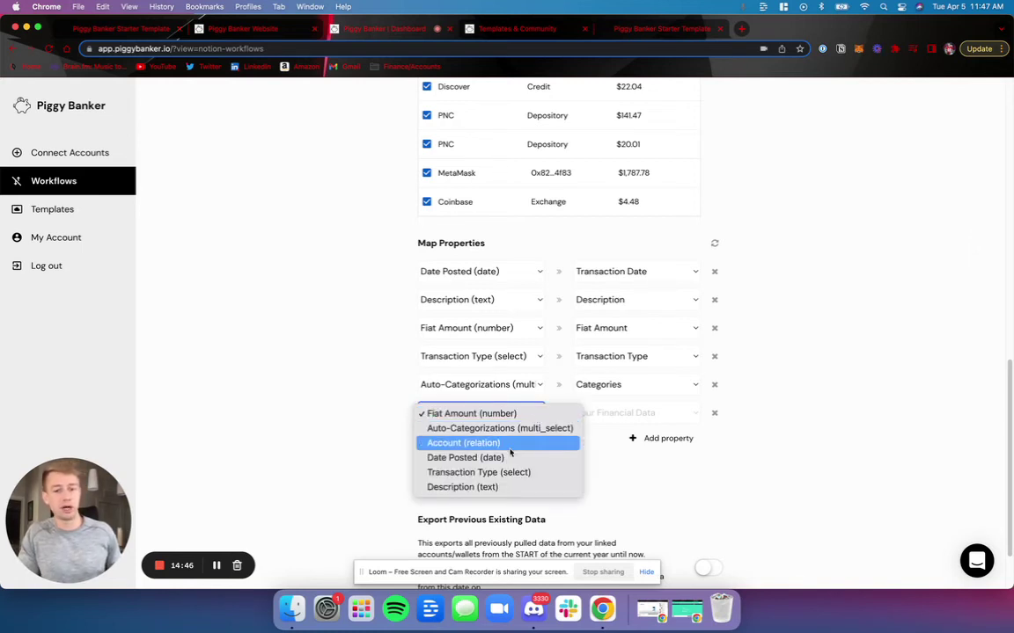
click(506, 442)
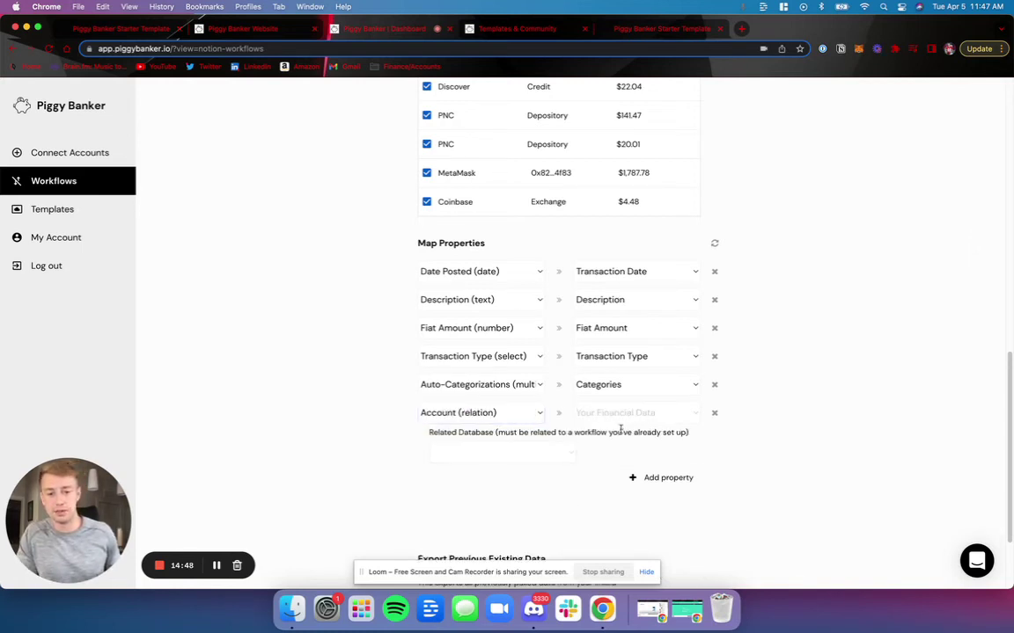
click(614, 416)
click(613, 419)
click(498, 453)
click(495, 468)
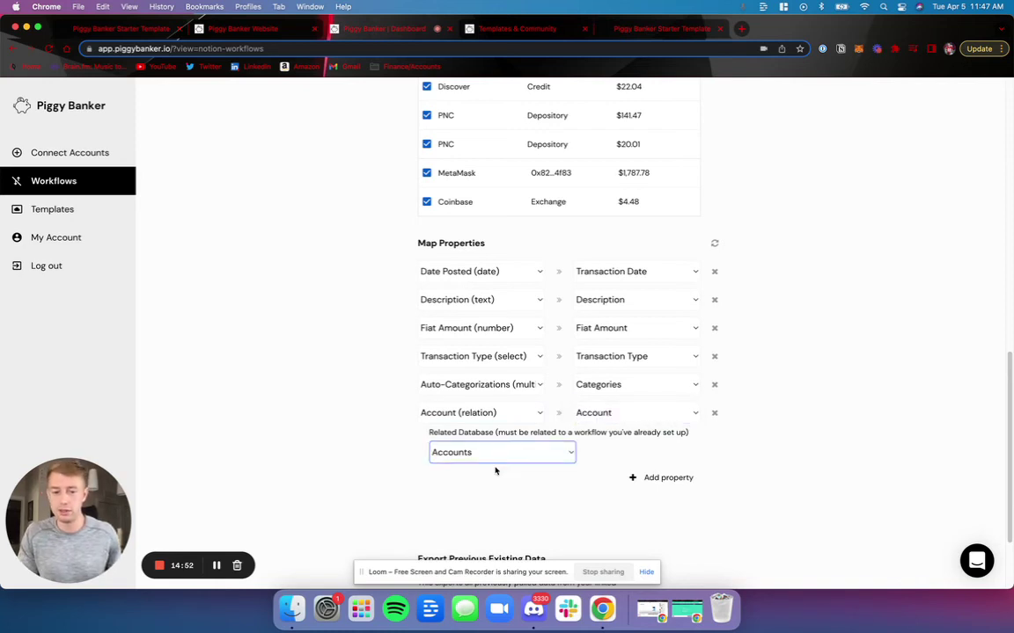
Step: Enable the export of previous existing data and activate the Transactions workflow
scroll(495, 470, down, 1)
scroll(495, 469, down, 3)
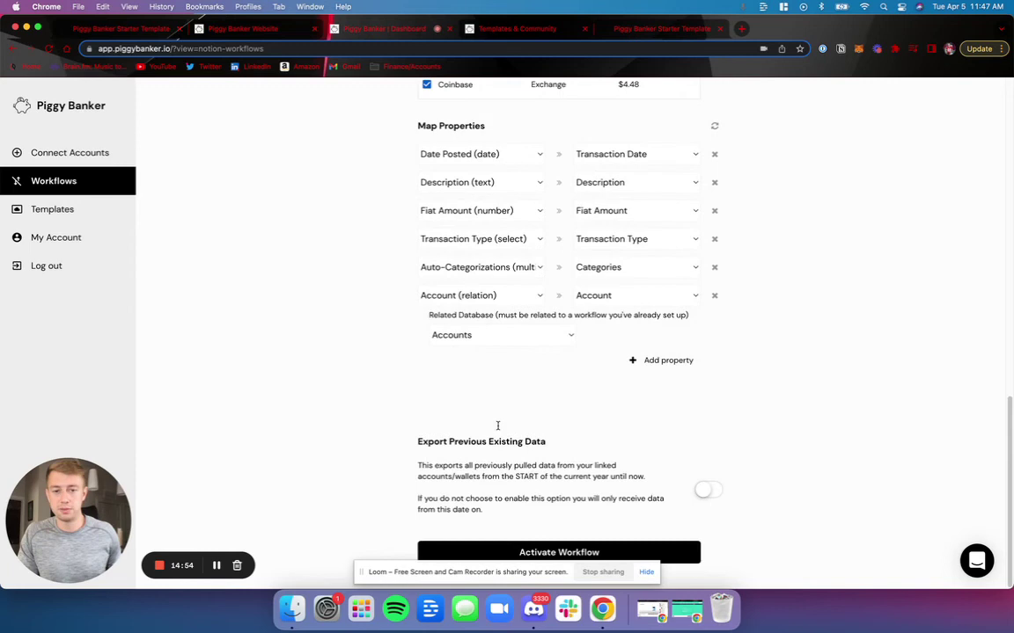
click(707, 492)
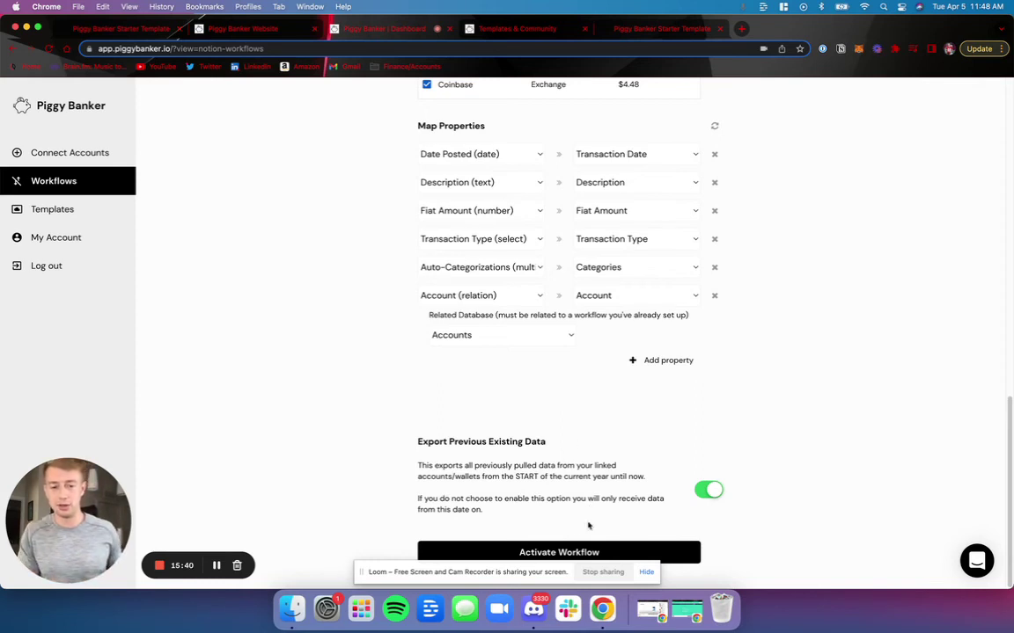
click(559, 552)
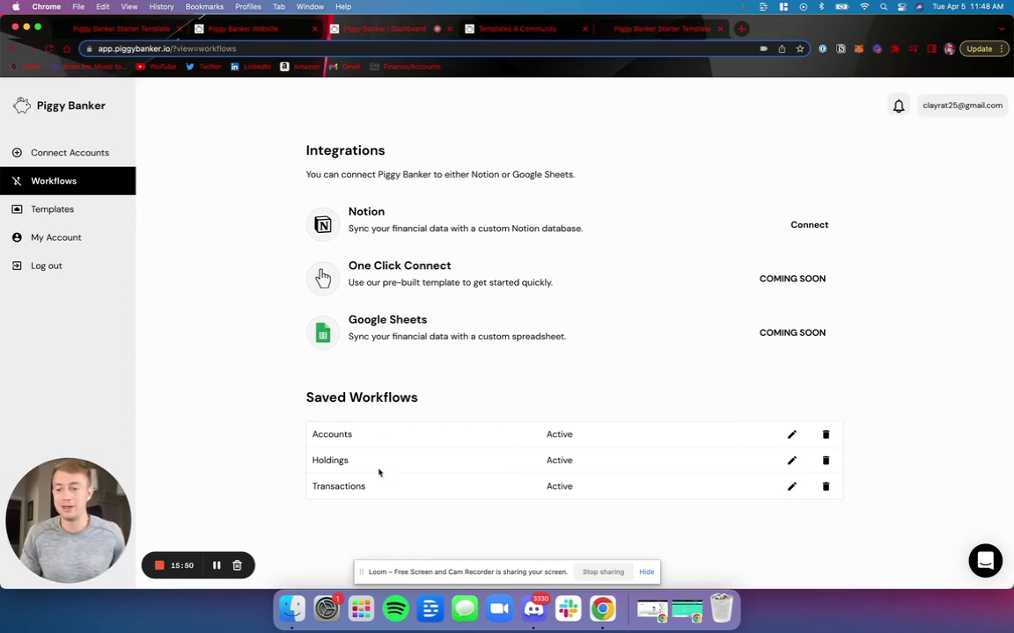
Step: Switch to the starter template in Notion, open its Transactions view and examine the synced transactions with their amounts, types, categories and accounts
click(130, 34)
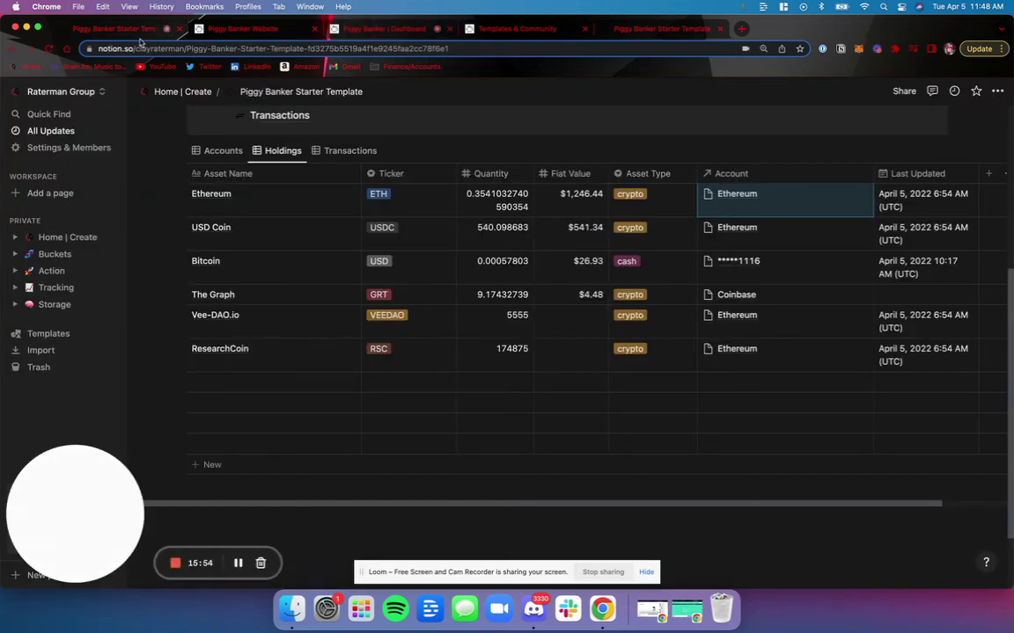
click(348, 151)
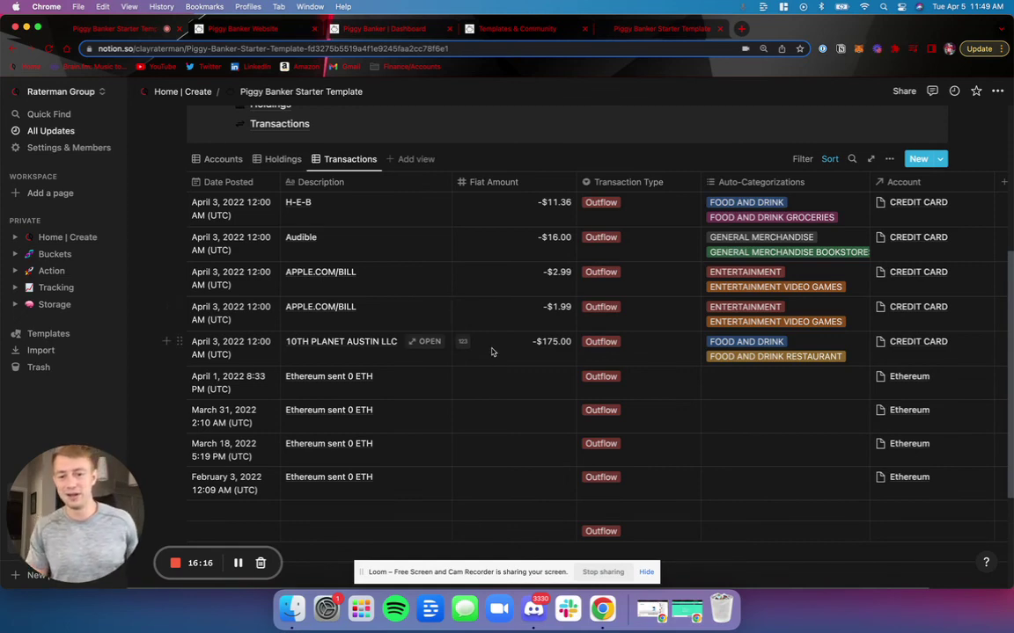
scroll(491, 351, down, 1)
scroll(491, 346, up, 4)
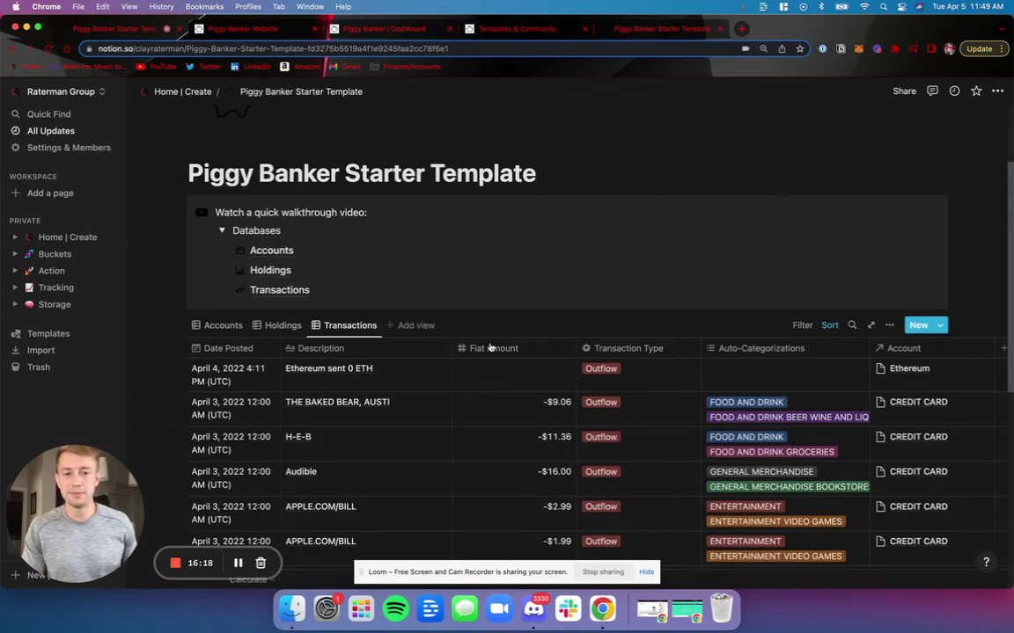
scroll(491, 345, down, 5)
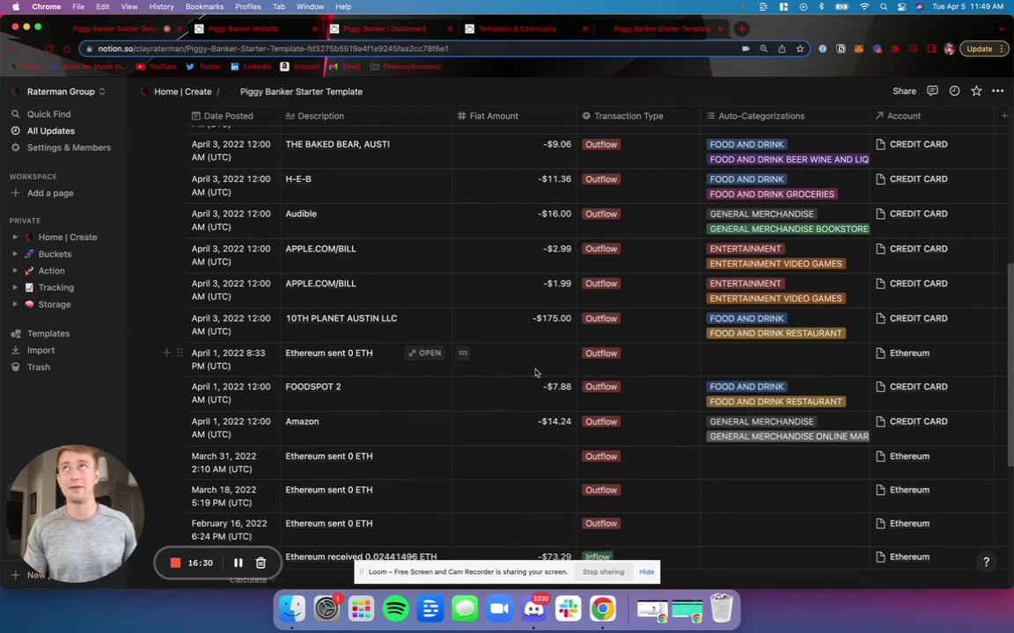
scroll(534, 373, down, 1)
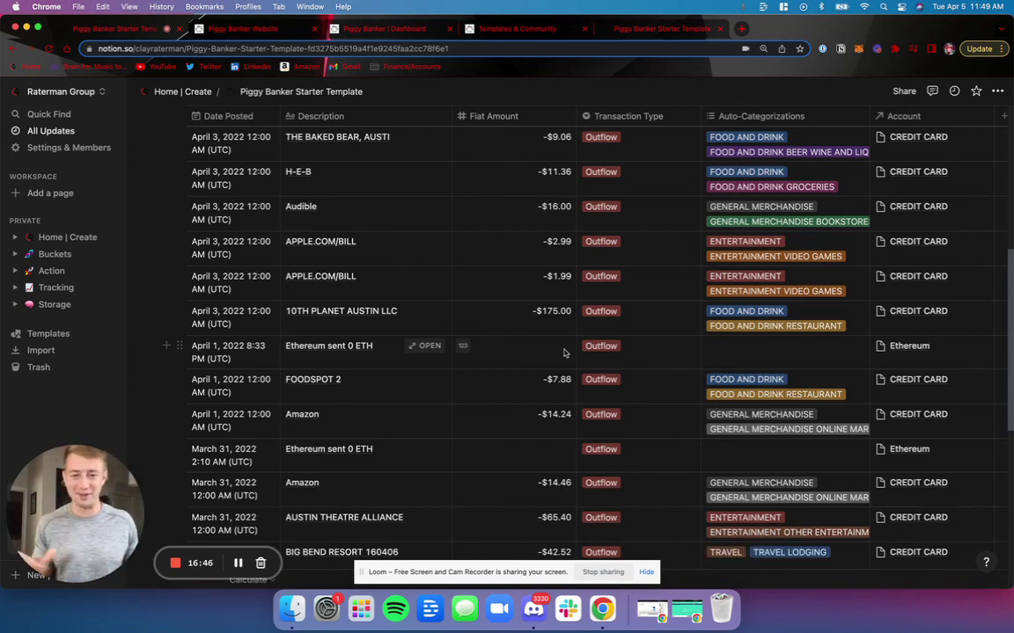
scroll(535, 318, up, 1)
scroll(535, 318, up, 1)
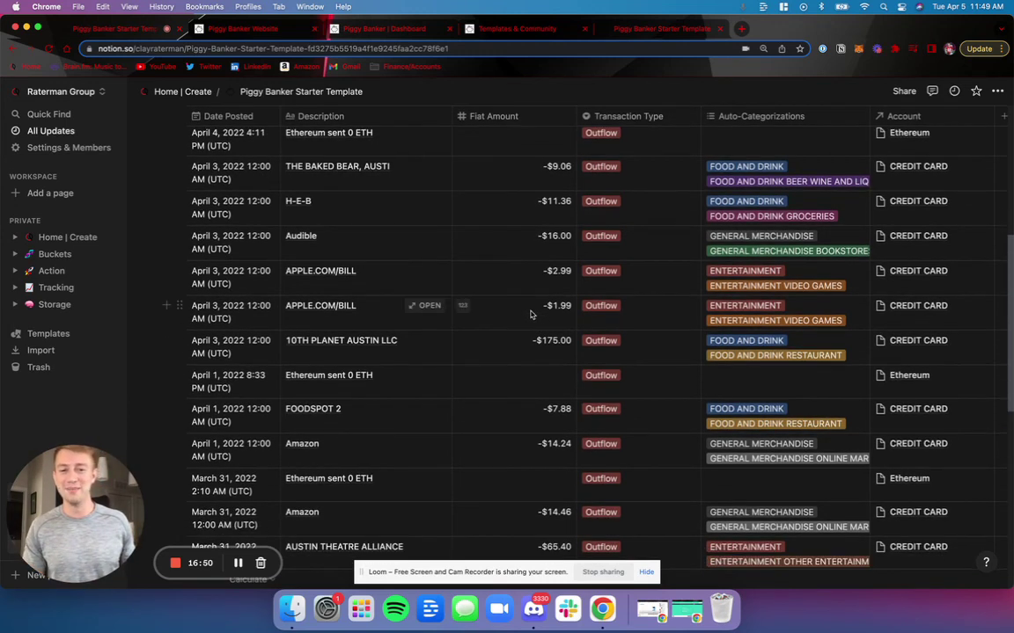
scroll(530, 314, down, 1)
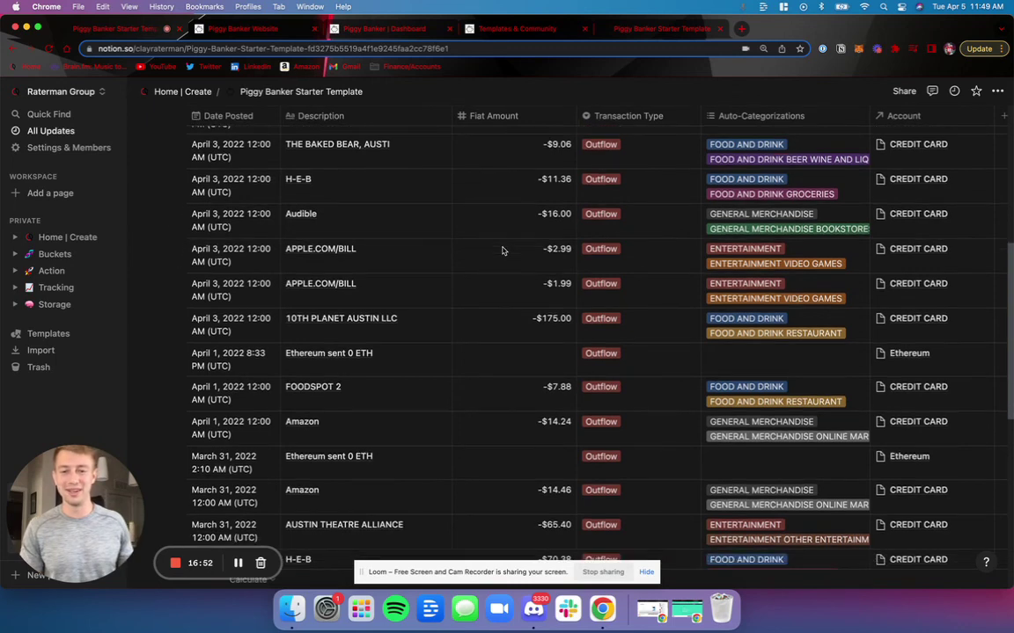
scroll(499, 264, up, 3)
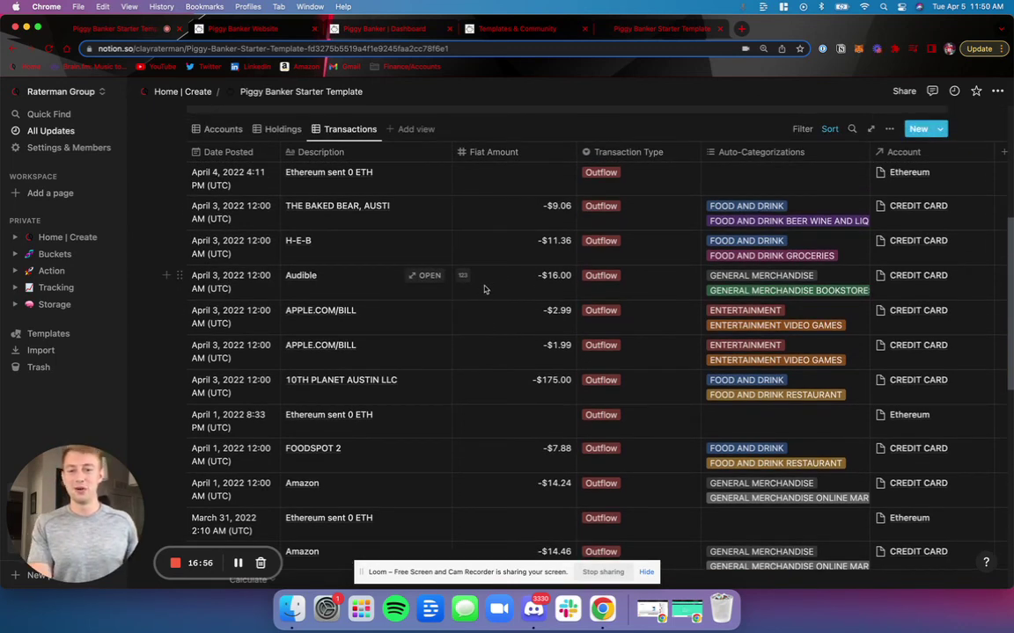
scroll(488, 291, down, 5)
scroll(491, 289, up, 12)
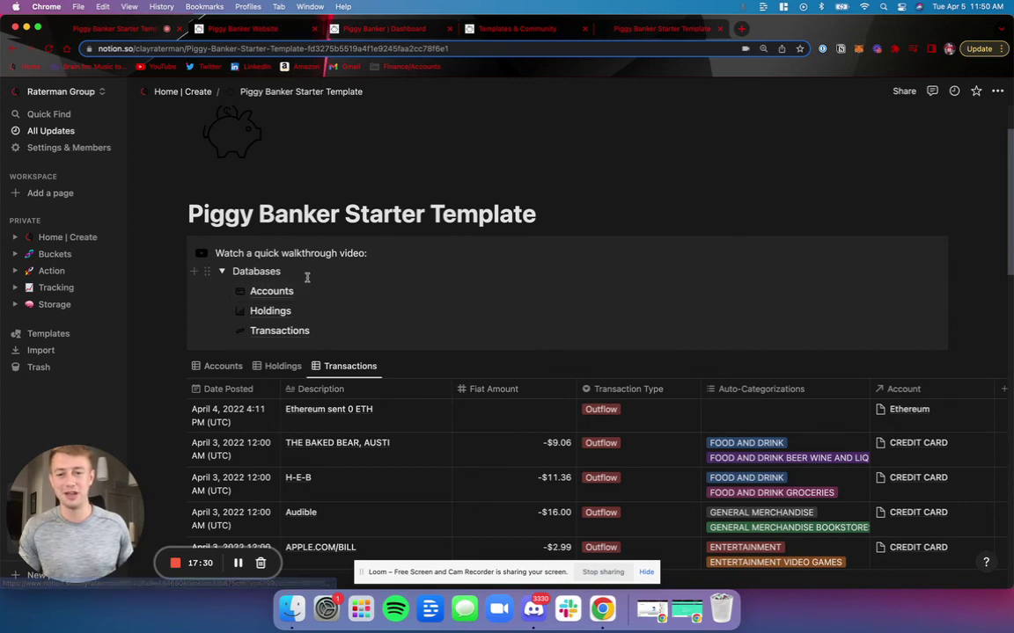
scroll(372, 245, down, 2)
scroll(405, 253, down, 4)
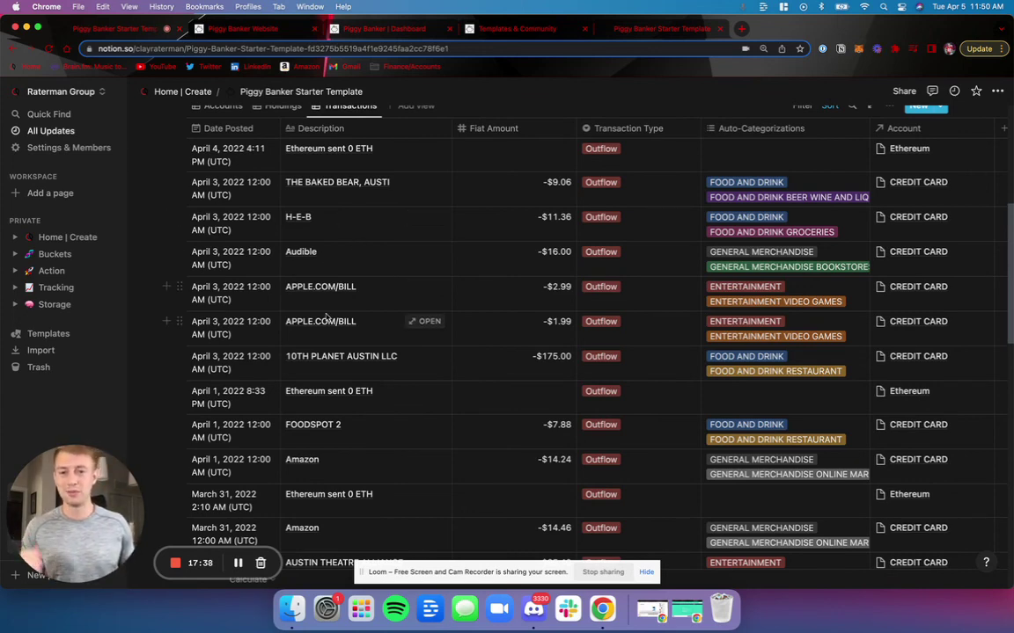
scroll(323, 256, up, 6)
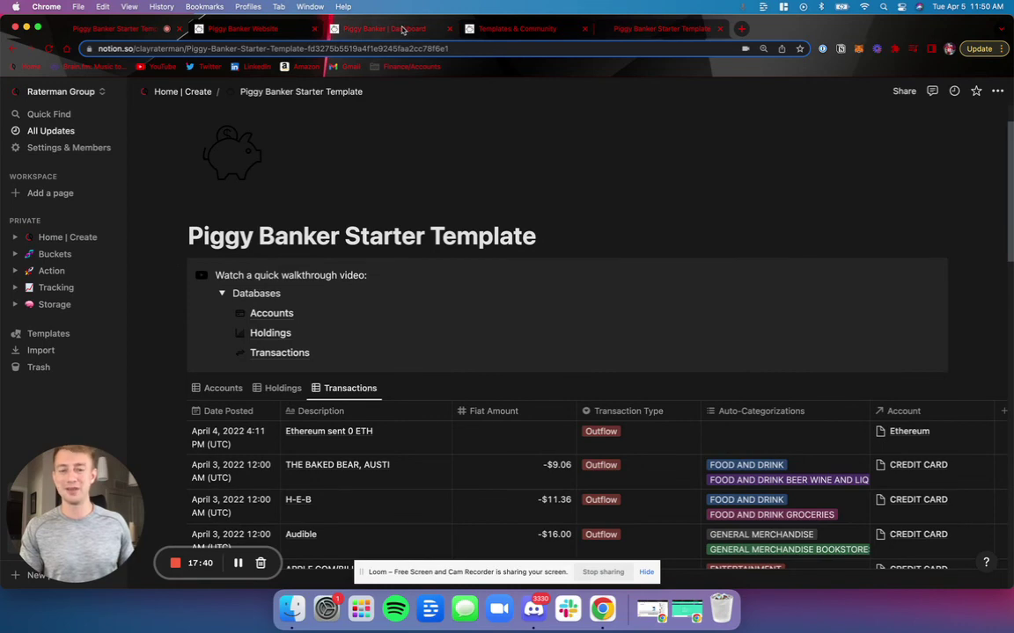